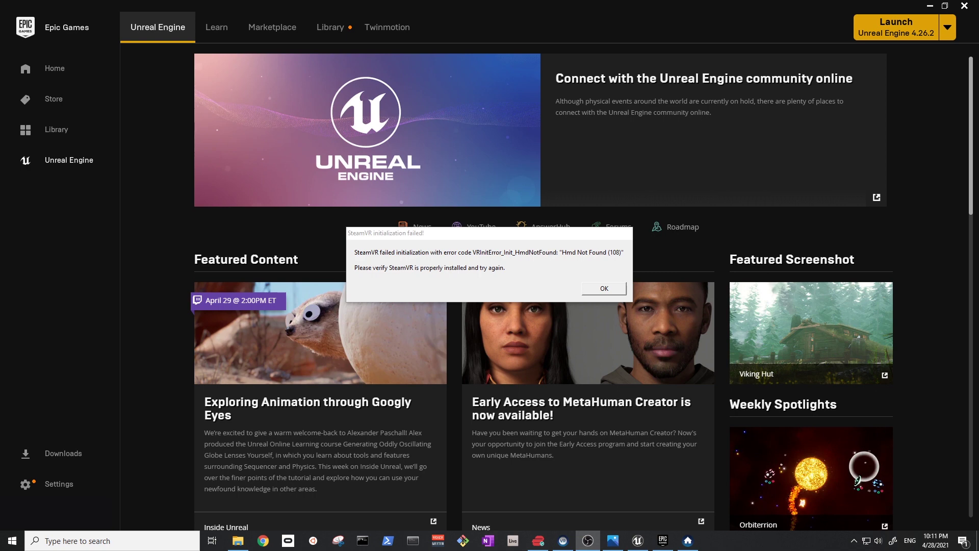
{"action": "left_click", "coordinate": [604, 288]}
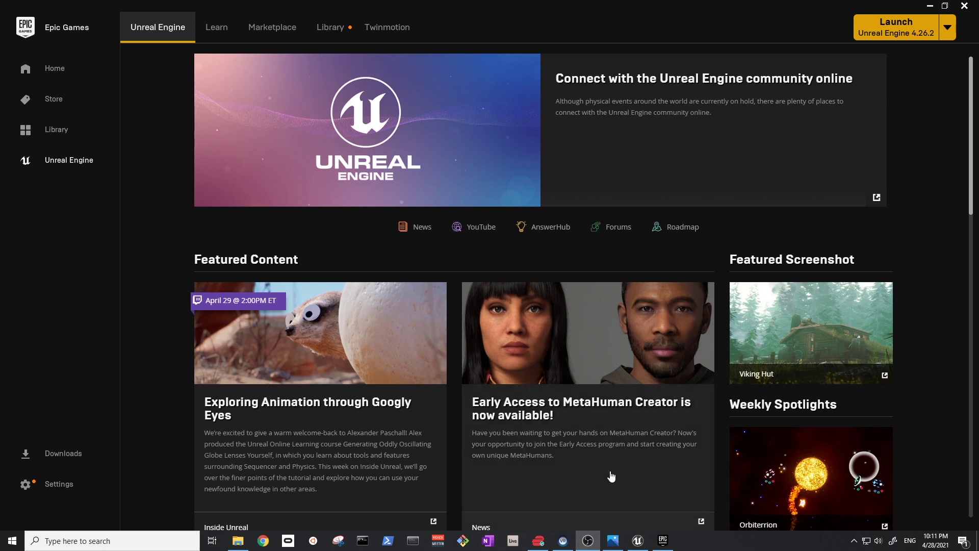
{"action": "left_click", "coordinate": [606, 544]}
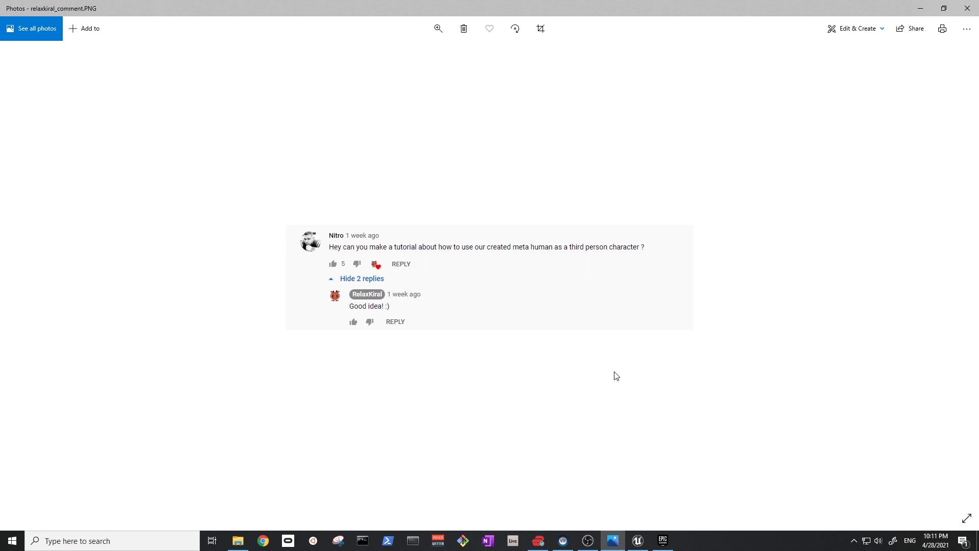
{"action": "left_click", "coordinate": [920, 8]}
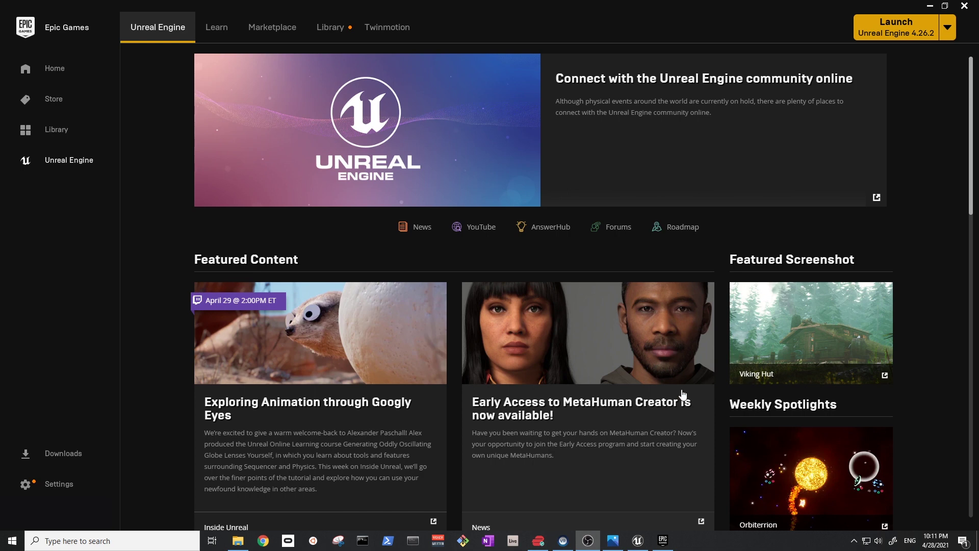
Switch to the MetaHumans_S project in Unreal Editor, open the BP_MonkeyKing blueprint from the MonkeyKing folder, and inspect the character in its viewport
{"action": "left_click", "coordinate": [638, 541]}
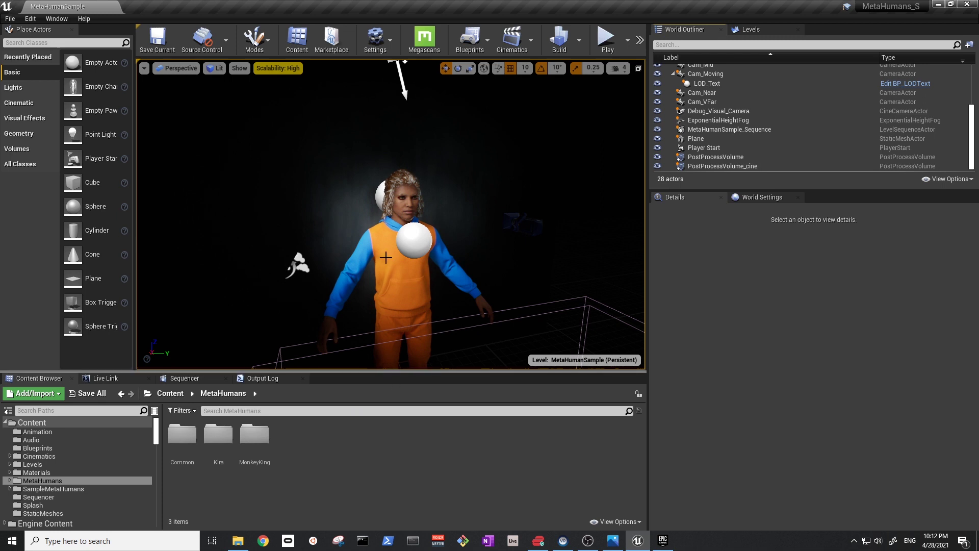
{"action": "double_click", "coordinate": [255, 434]}
{"action": "double_click", "coordinate": [431, 432]}
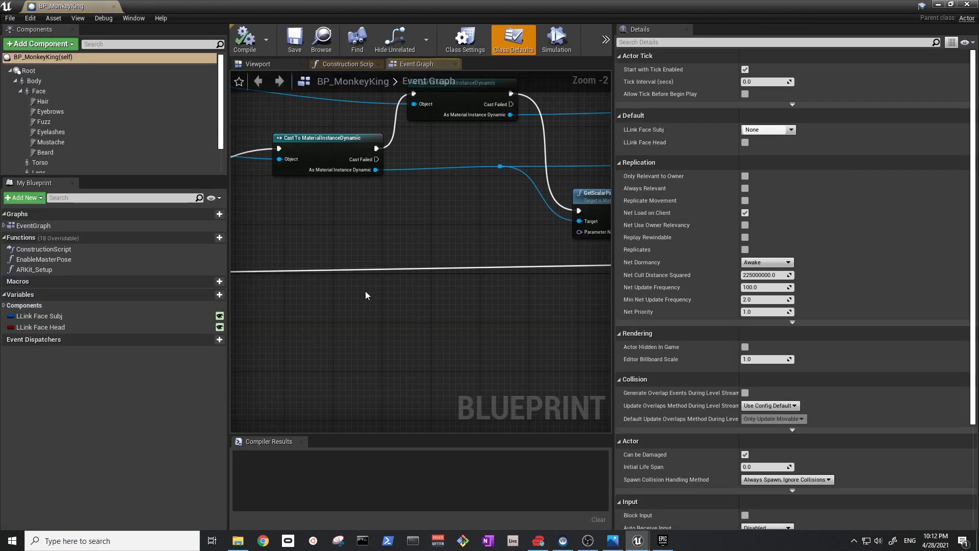
{"action": "scroll", "coordinate": [153, 166], "scroll_direction": "down", "scroll_amount": 1}
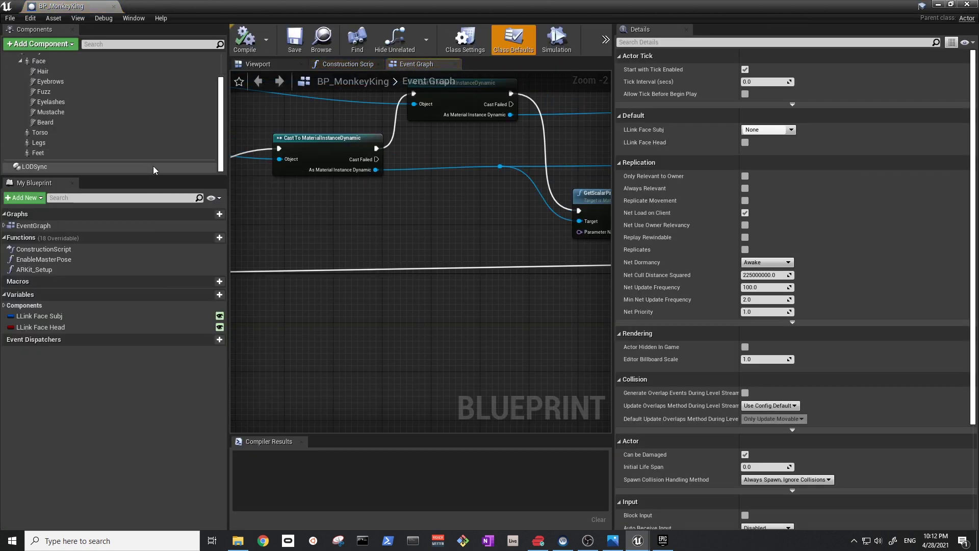
{"action": "left_click", "coordinate": [289, 65]}
{"action": "scroll", "coordinate": [465, 174], "scroll_direction": "up", "scroll_amount": 5}
{"action": "scroll", "coordinate": [420, 255], "scroll_direction": "up", "scroll_amount": 6}
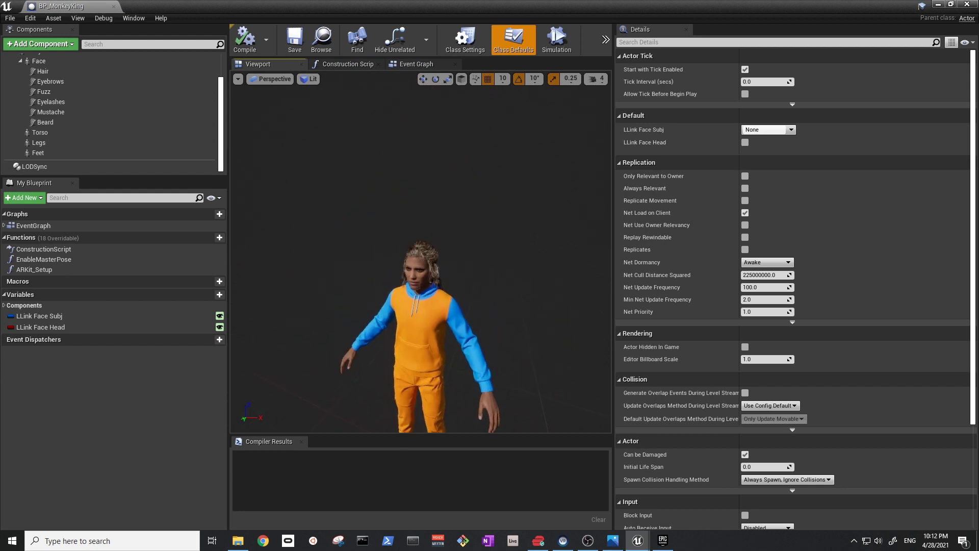
{"action": "scroll", "coordinate": [466, 172], "scroll_direction": "down", "scroll_amount": 10}
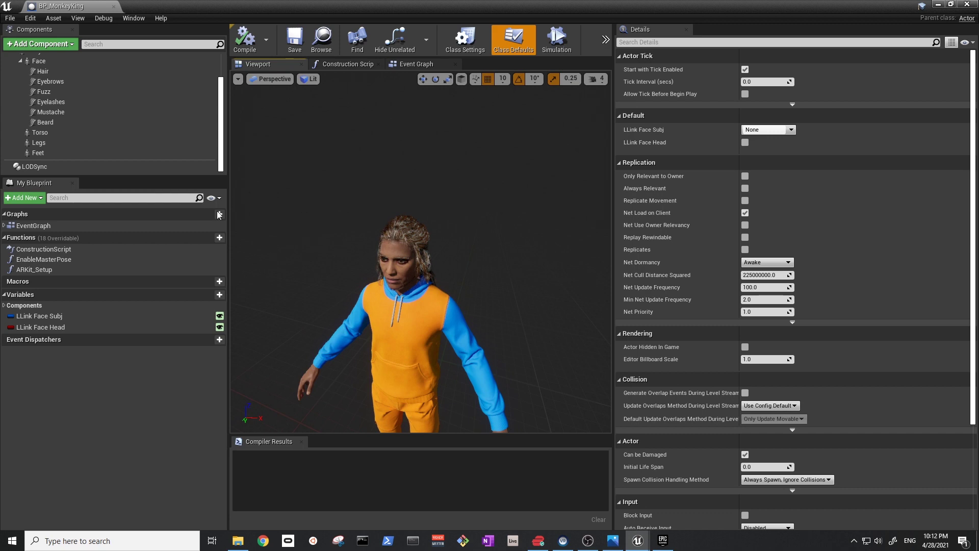
Set the LODSync component's Forced LOD to -1 and check the character's hair from near and far
{"action": "left_click", "coordinate": [142, 168]}
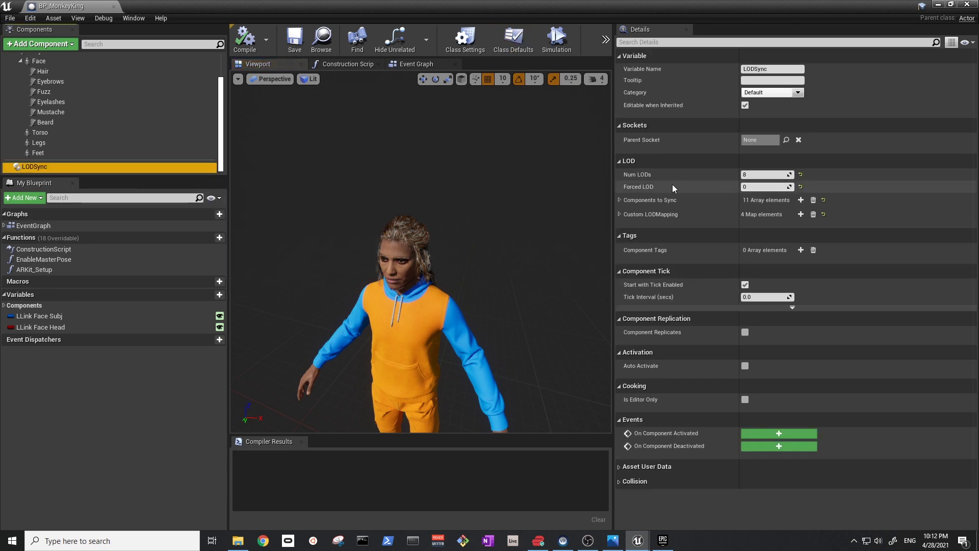
{"action": "left_click", "coordinate": [760, 186]}
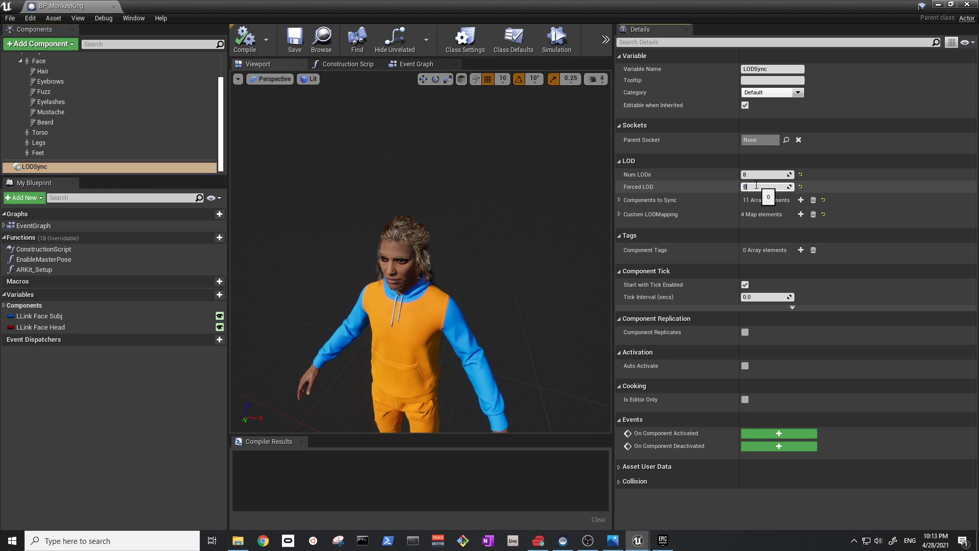
{"action": "type", "text": "-1"}
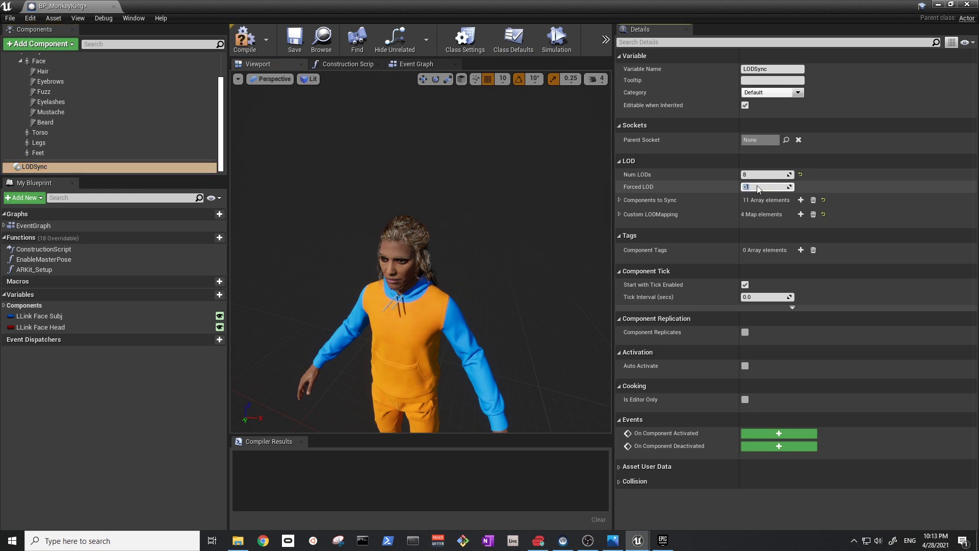
{"action": "key", "text": "Return"}
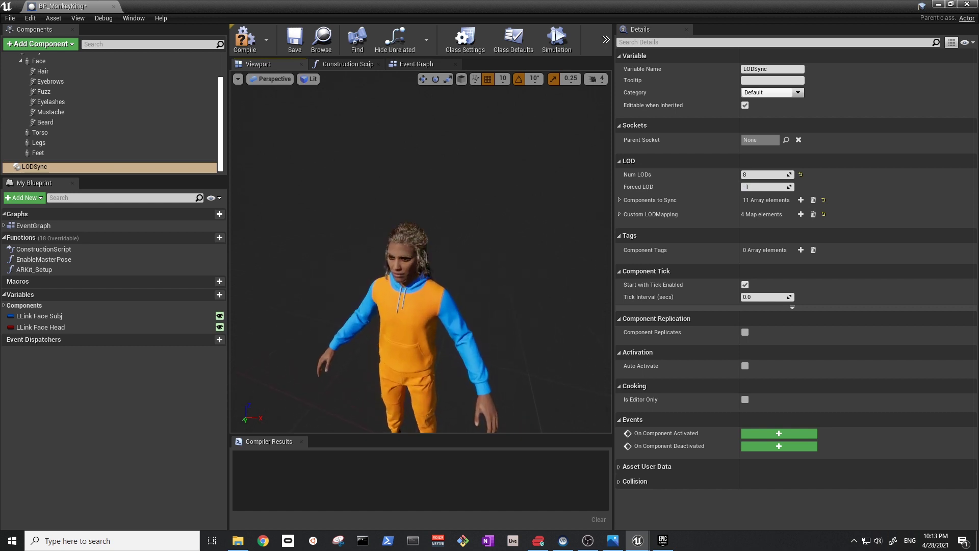
{"action": "scroll", "coordinate": [421, 255], "scroll_direction": "up", "scroll_amount": 2}
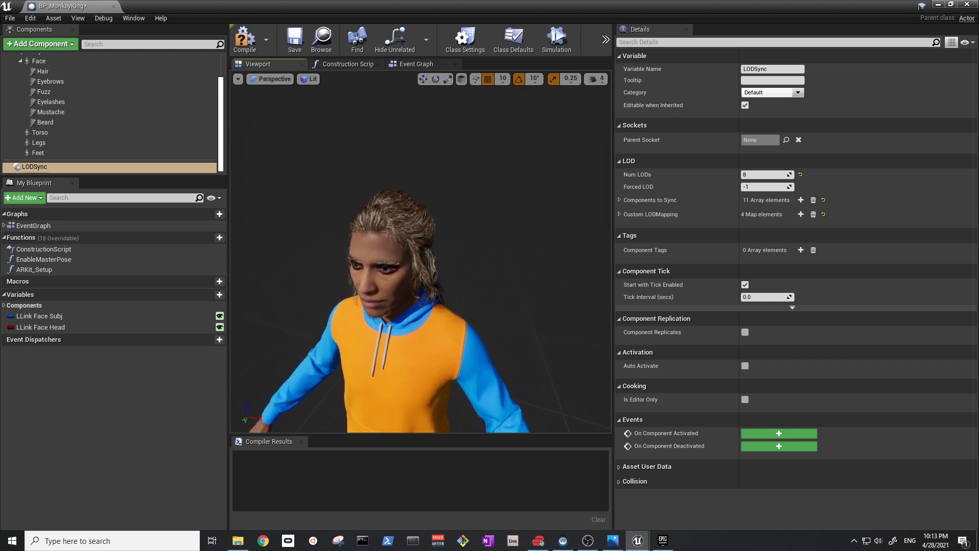
{"action": "scroll", "coordinate": [542, 211], "scroll_direction": "down", "scroll_amount": 2}
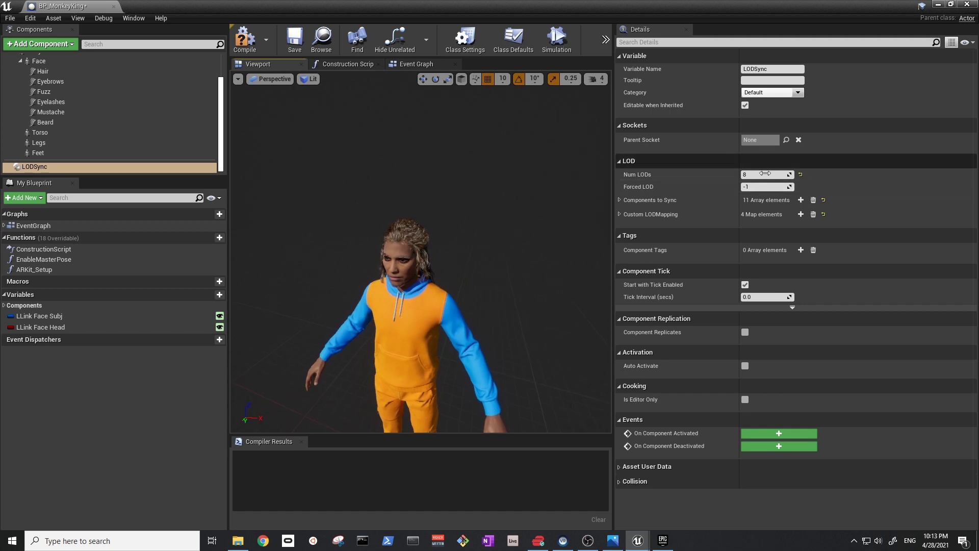
Set the LODSync component's Forced LOD to 0 and check the character's hair from different distances
{"action": "left_click", "coordinate": [788, 187]}
{"action": "type", "text": "0"}
{"action": "key", "text": "Return"}
{"action": "scroll", "coordinate": [365, 155], "scroll_direction": "up", "scroll_amount": 4}
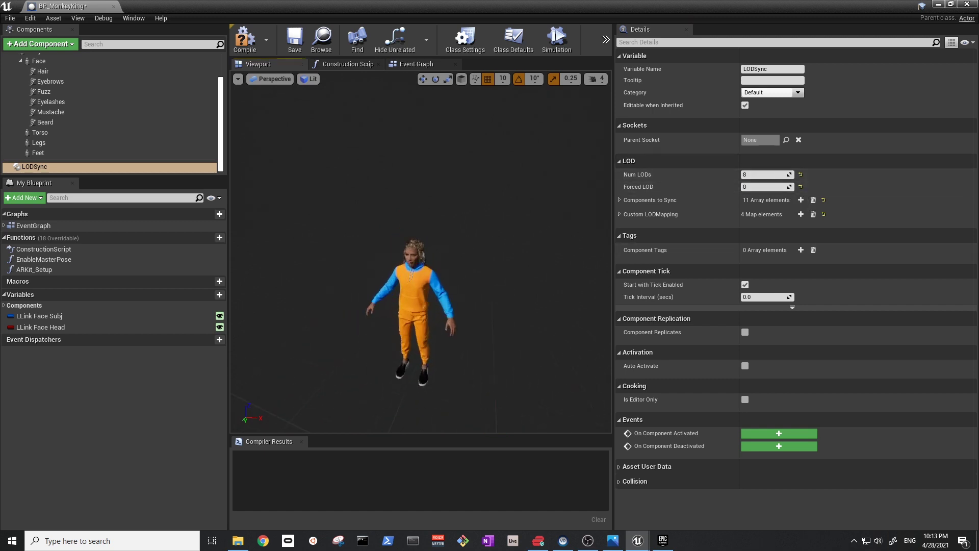
Compile and save the BP_MonkeyKing blueprint and close it
{"action": "left_click", "coordinate": [244, 39]}
{"action": "left_click", "coordinate": [301, 44]}
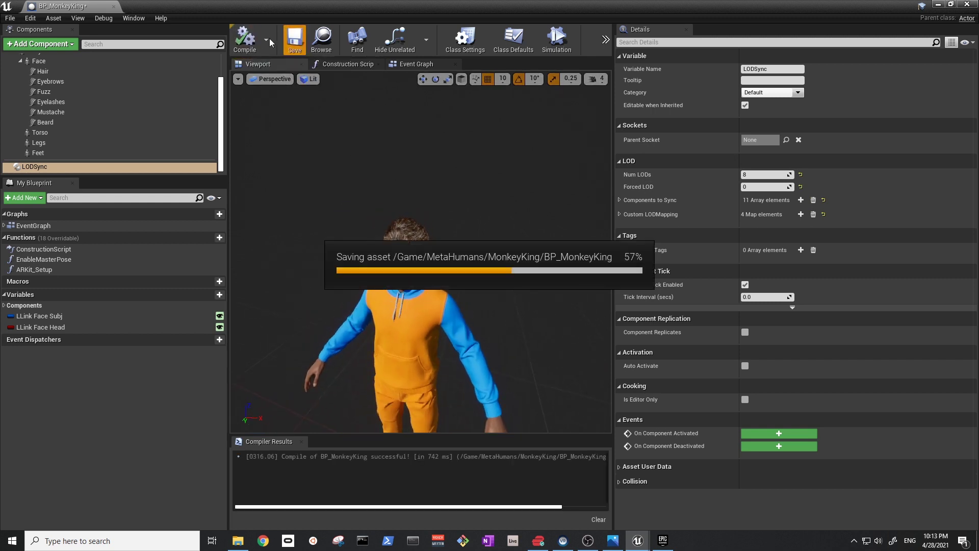
{"action": "left_click", "coordinate": [114, 6]}
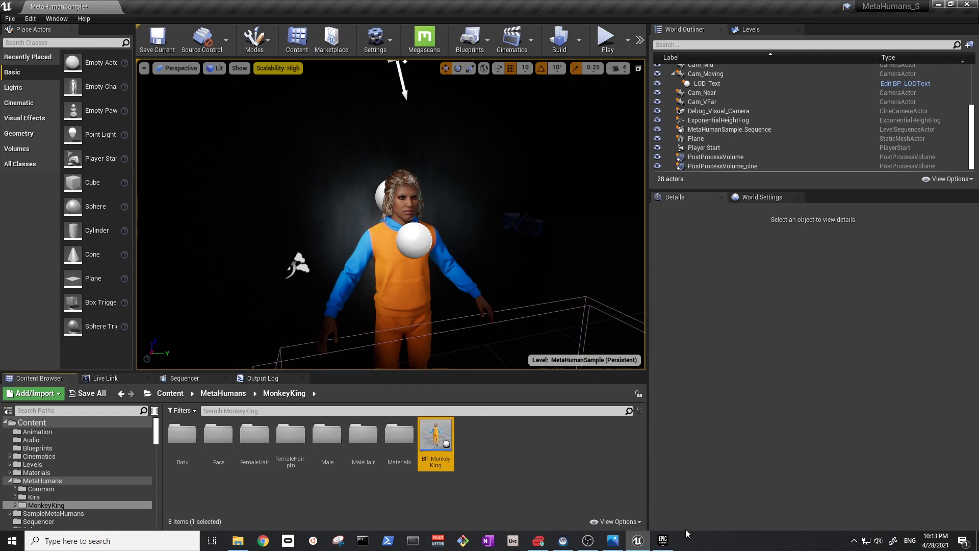
Switch to the Epic Games Launcher, launch Unreal Engine 4.26.2, and start a new Games project with the Third Person template
{"action": "left_click", "coordinate": [672, 540]}
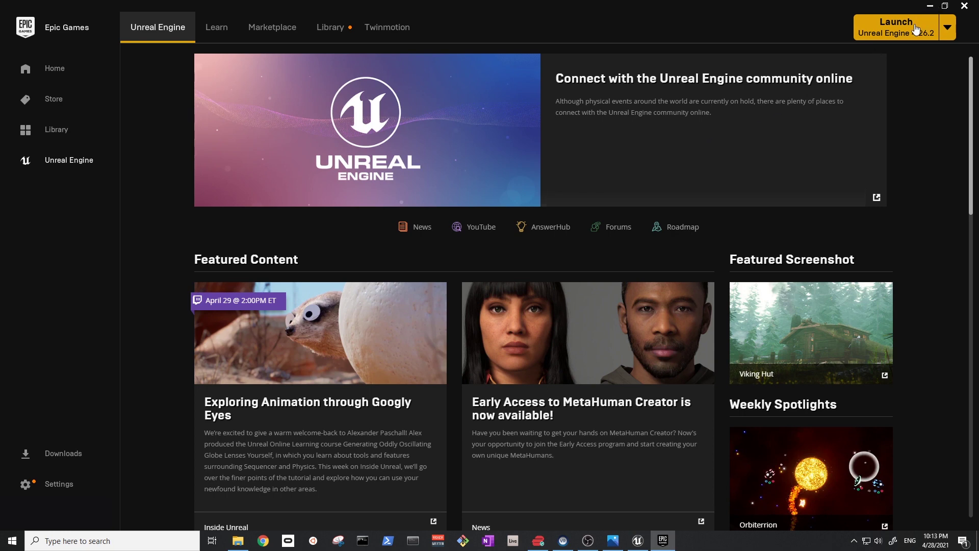
{"action": "left_click", "coordinate": [877, 37]}
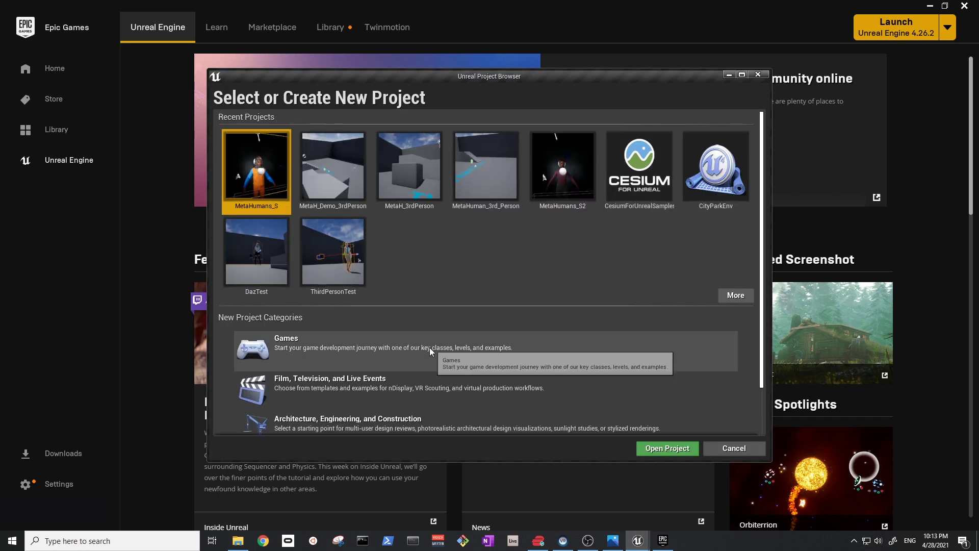
{"action": "left_click", "coordinate": [425, 347]}
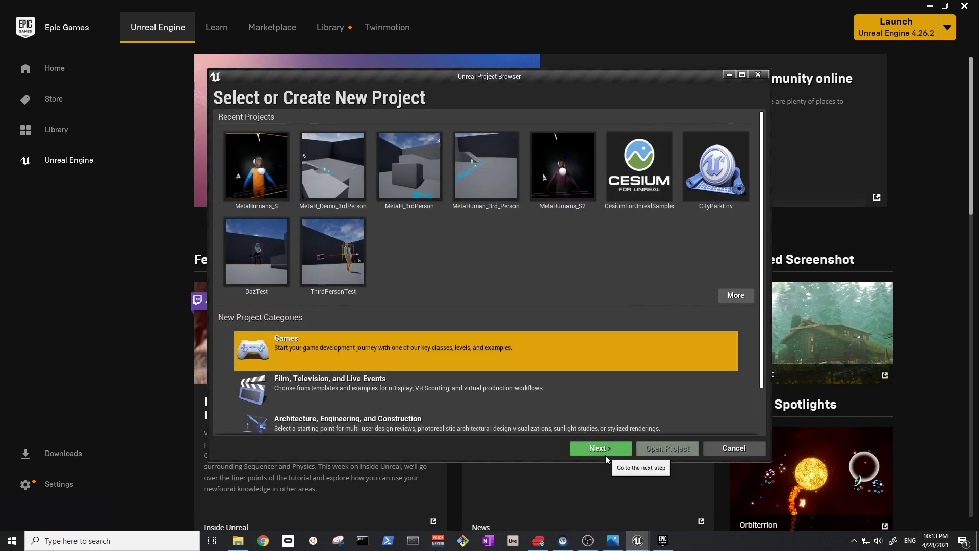
{"action": "left_click", "coordinate": [594, 447]}
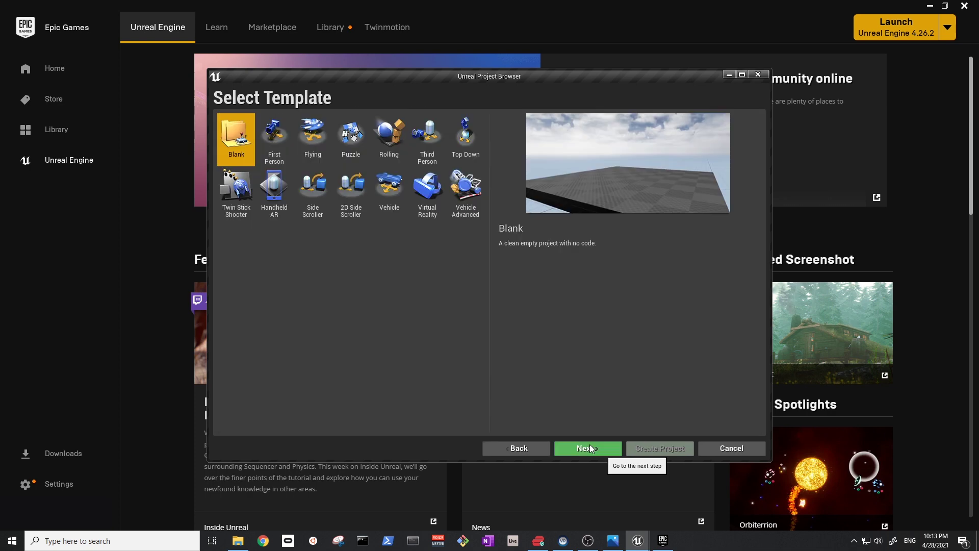
{"action": "left_click", "coordinate": [422, 144]}
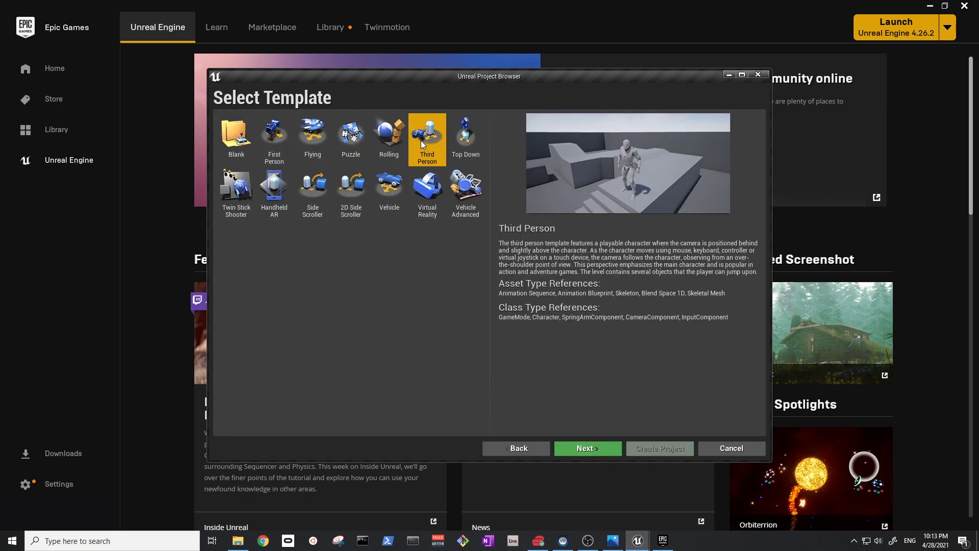
{"action": "left_click", "coordinate": [613, 451]}
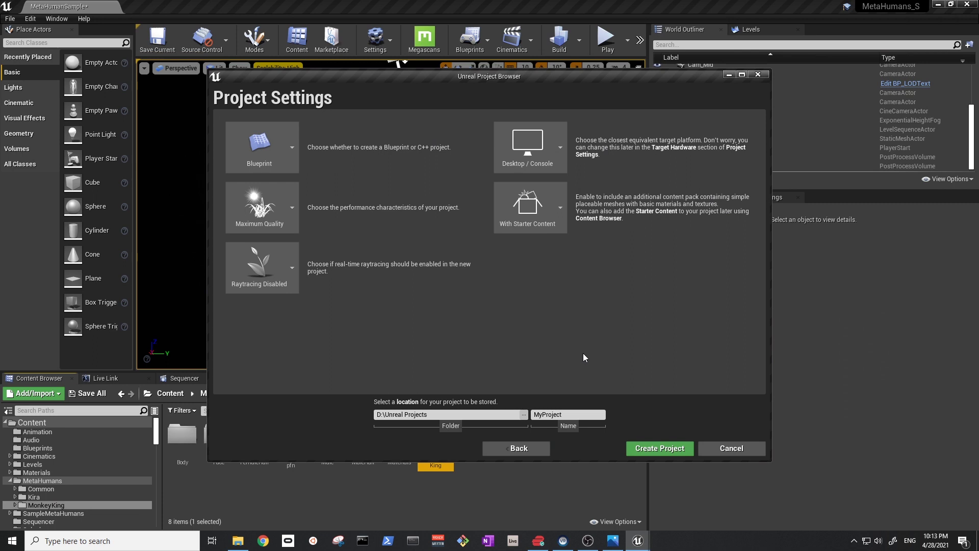
Name the project Demo_Meta_3rdPerson, create it in D:\Unreal Projects, and dismiss the new plugins notification
{"action": "left_click", "coordinate": [566, 414]}
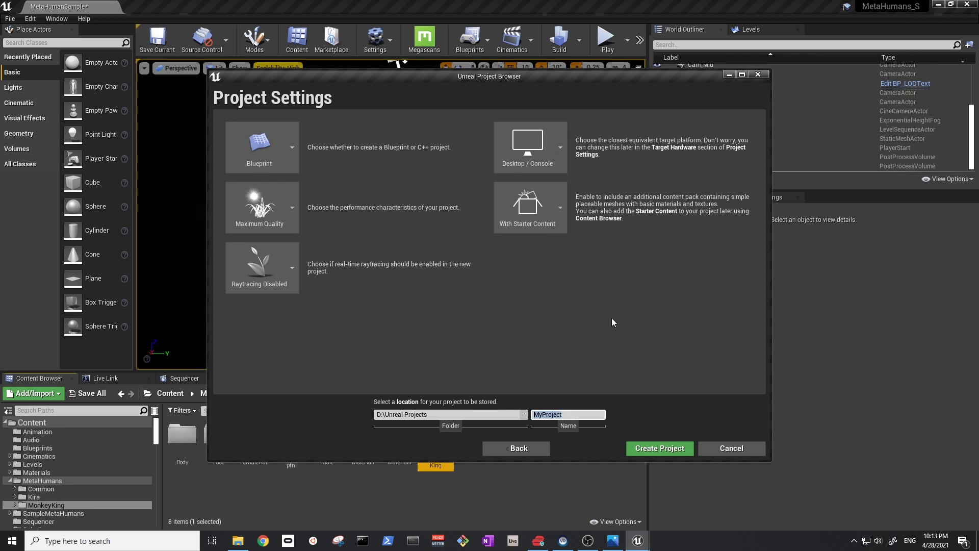
{"action": "type", "text": "Met"}
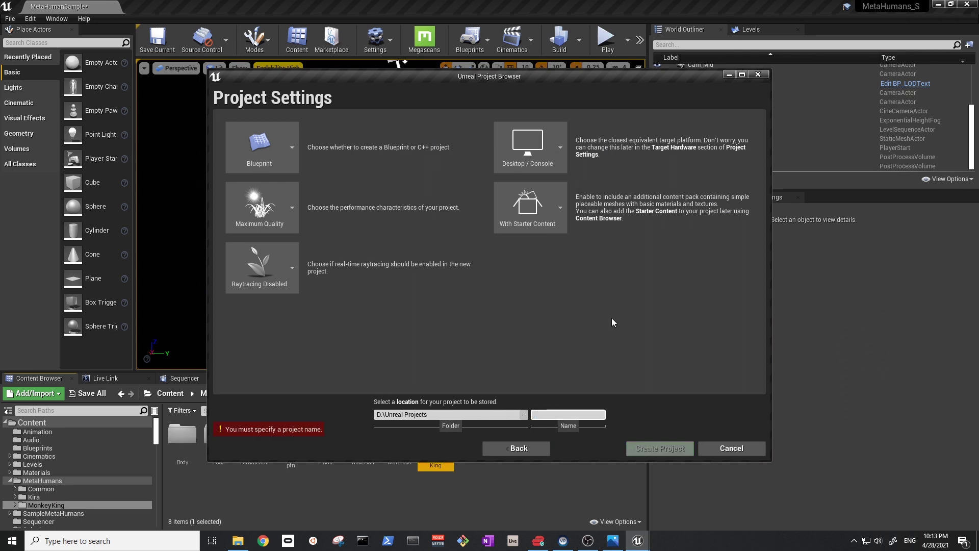
{"action": "type", "text": "aH"}
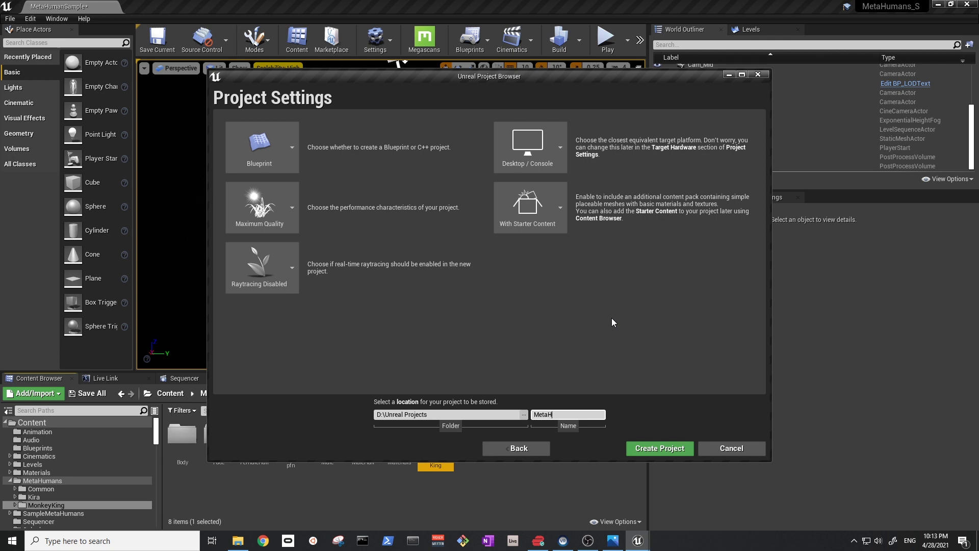
{"action": "key", "text": "BackSpace"}
{"action": "key", "text": "BackSpace"}
{"action": "key", "text": "BackSpace"}
{"action": "key", "text": "BackSpace"}
{"action": "key", "text": "BackSpace"}
{"action": "type", "text": "Demo_Meta_3rdPerson"}
{"action": "left_click", "coordinate": [655, 452]}
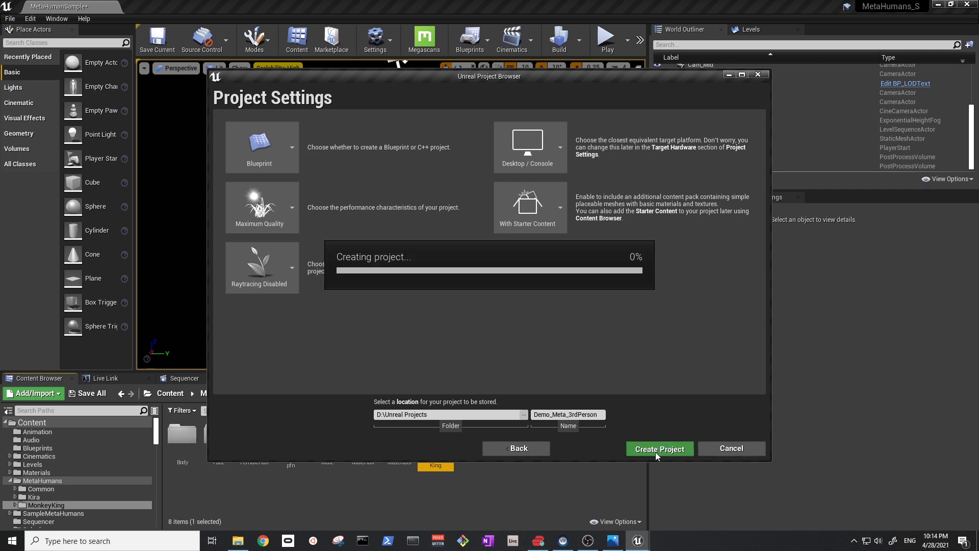
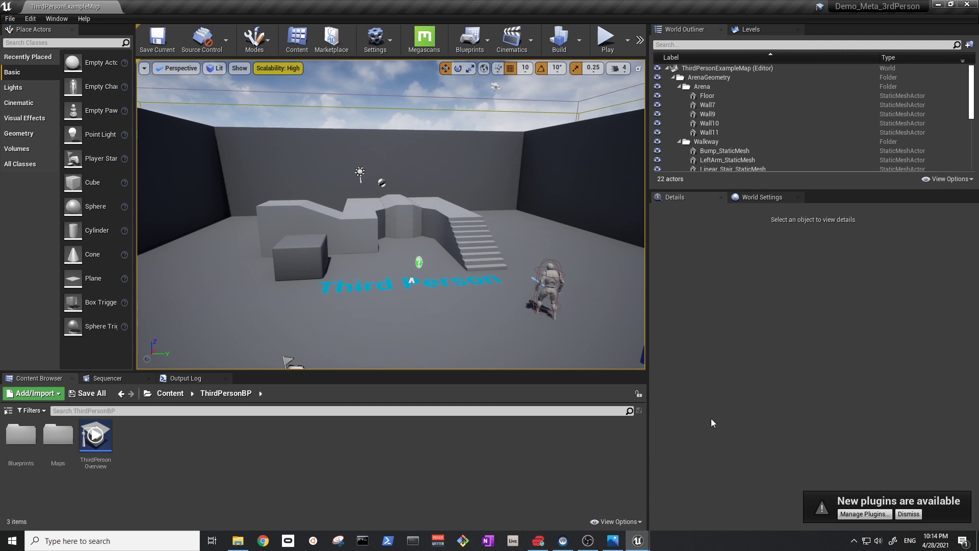
{"action": "left_click", "coordinate": [900, 511]}
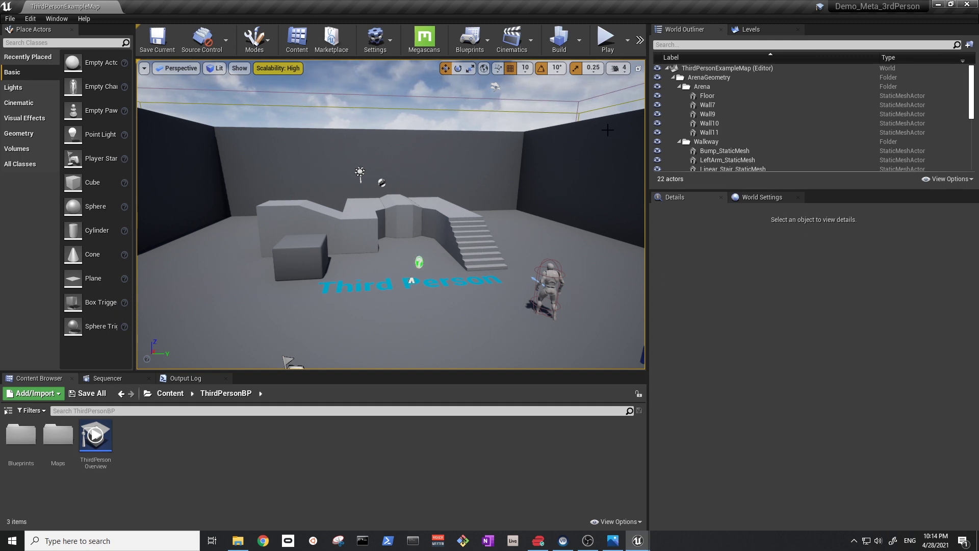
In the MetaHumans_S project, start migrating the whole MetaHumans folder, saving the MetaHumanSample level and accepting all listed assets
{"action": "left_click", "coordinate": [939, 6]}
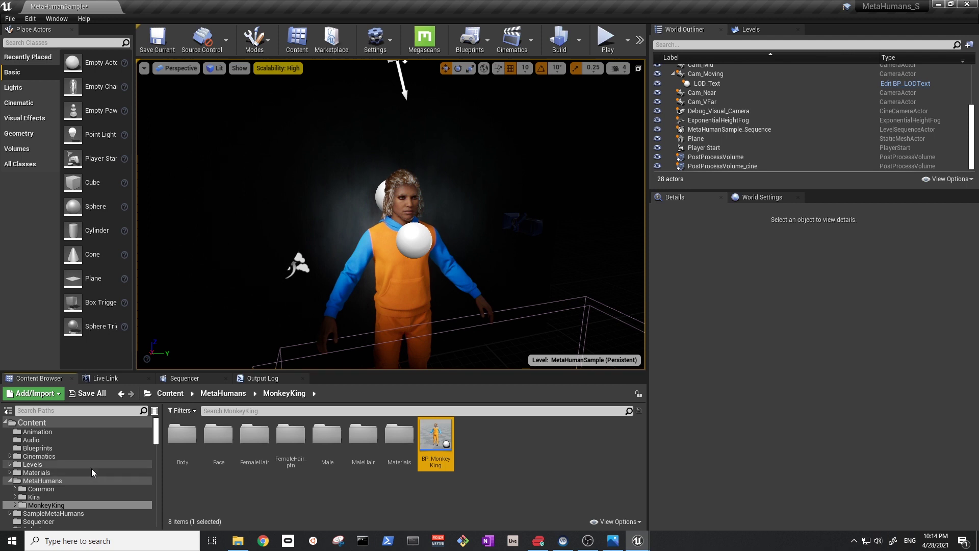
{"action": "left_click", "coordinate": [85, 482]}
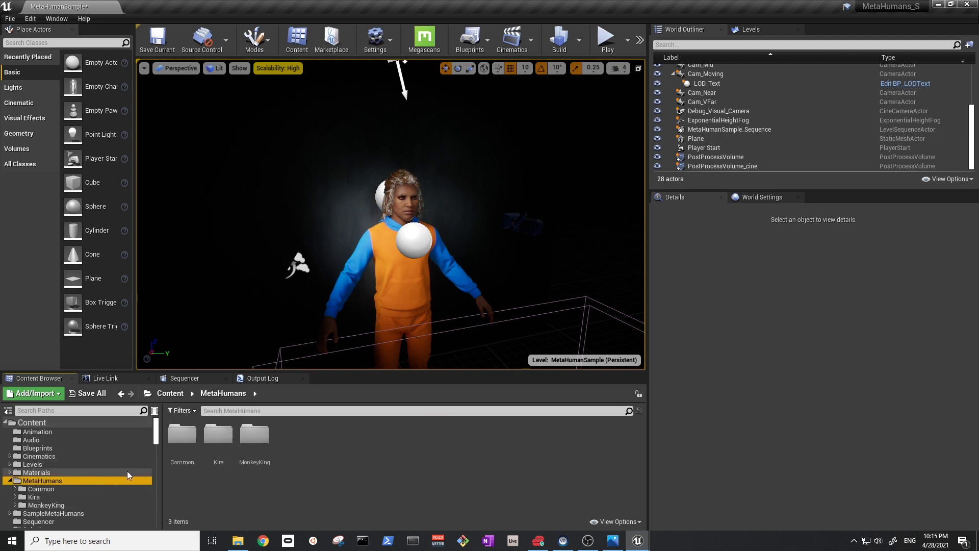
{"action": "left_click", "coordinate": [10, 481]}
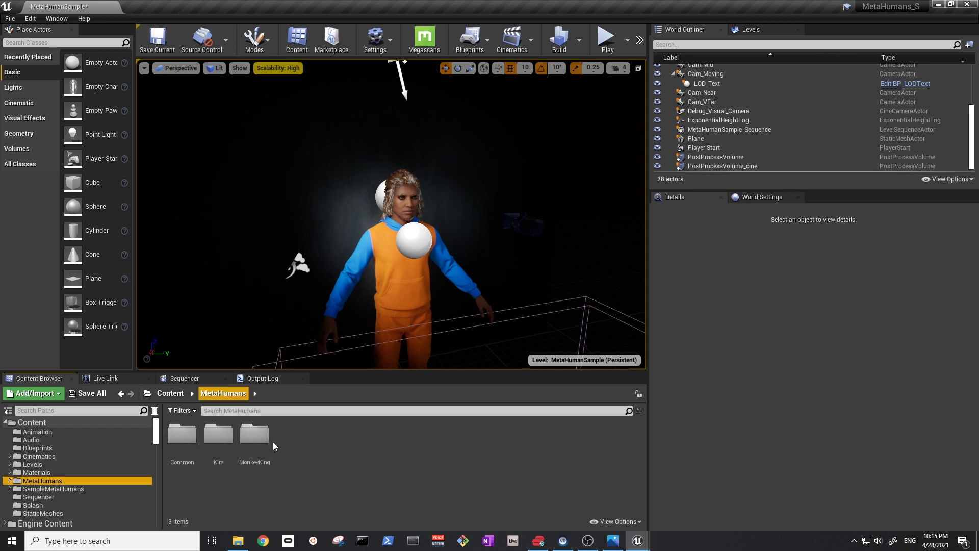
{"action": "right_click", "coordinate": [72, 482]}
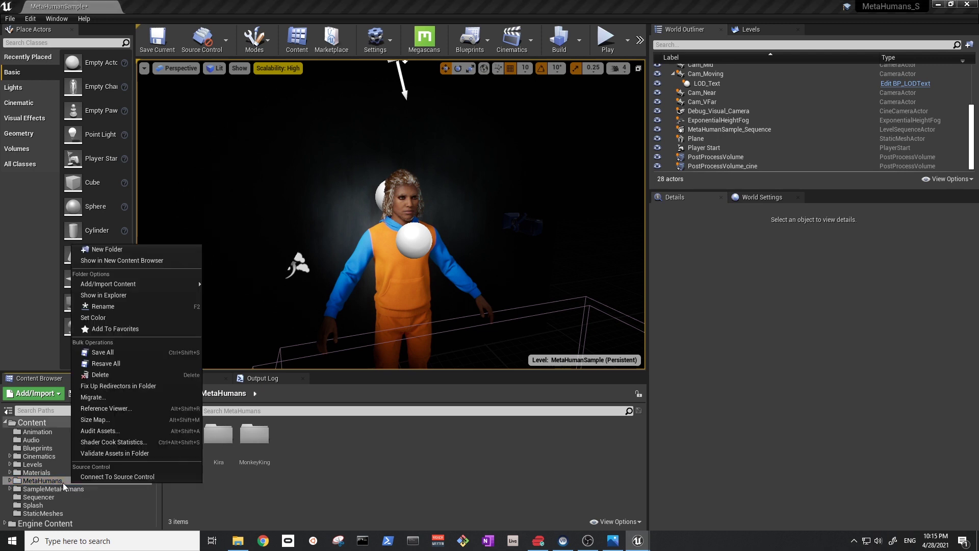
{"action": "left_click", "coordinate": [114, 398]}
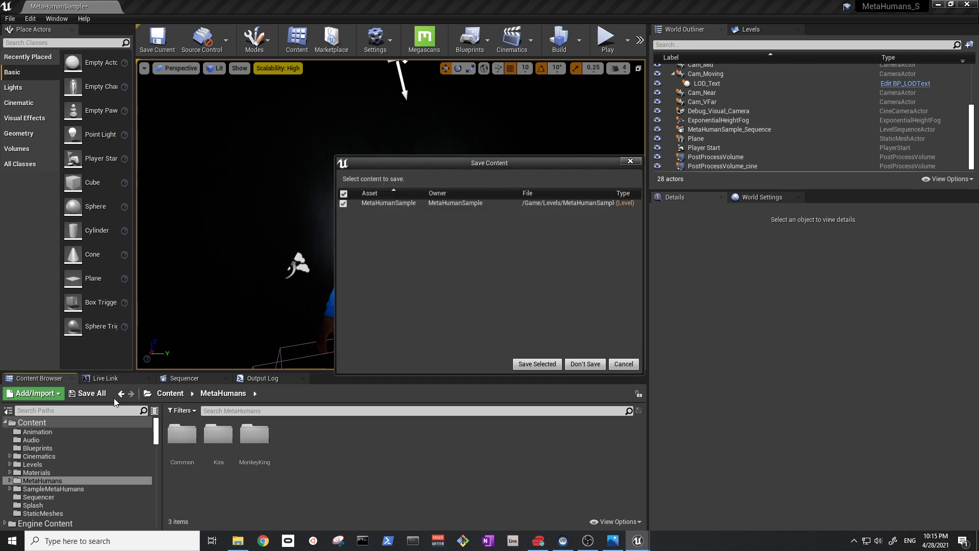
{"action": "left_click", "coordinate": [559, 363]}
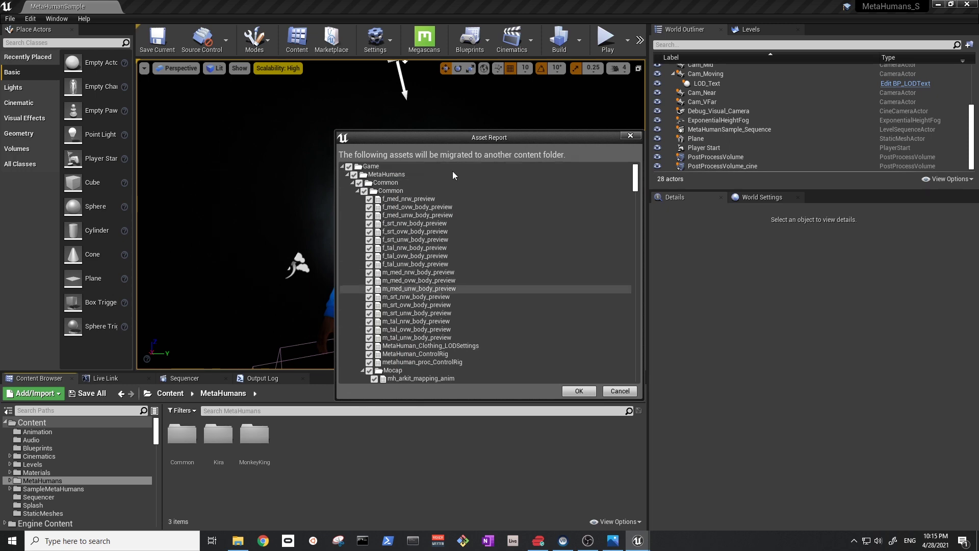
{"action": "left_click", "coordinate": [574, 390]}
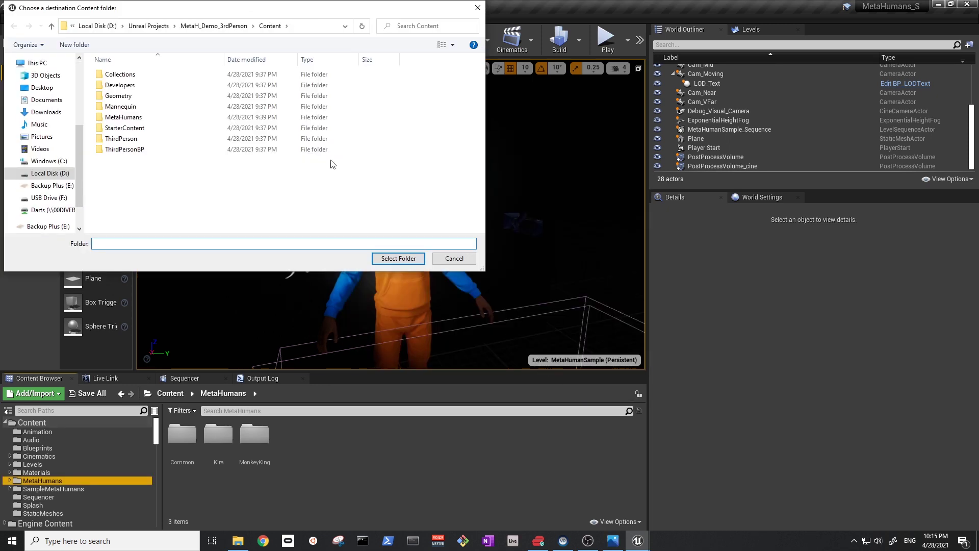
Choose the Content folder of D:\Unreal Projects\Demo_Meta_3rdPerson as the migration destination
{"action": "left_click", "coordinate": [166, 26]}
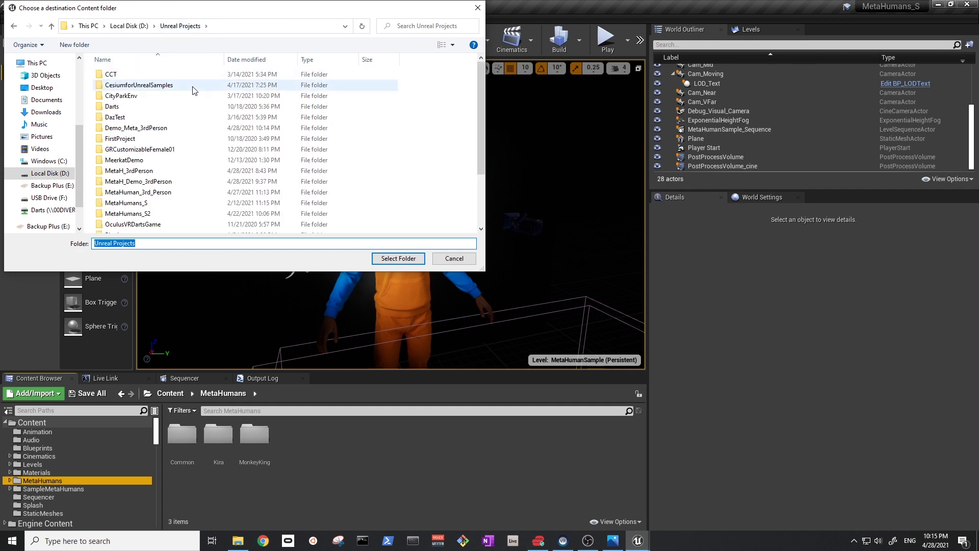
{"action": "left_click", "coordinate": [147, 128]}
{"action": "double_click", "coordinate": [147, 128]}
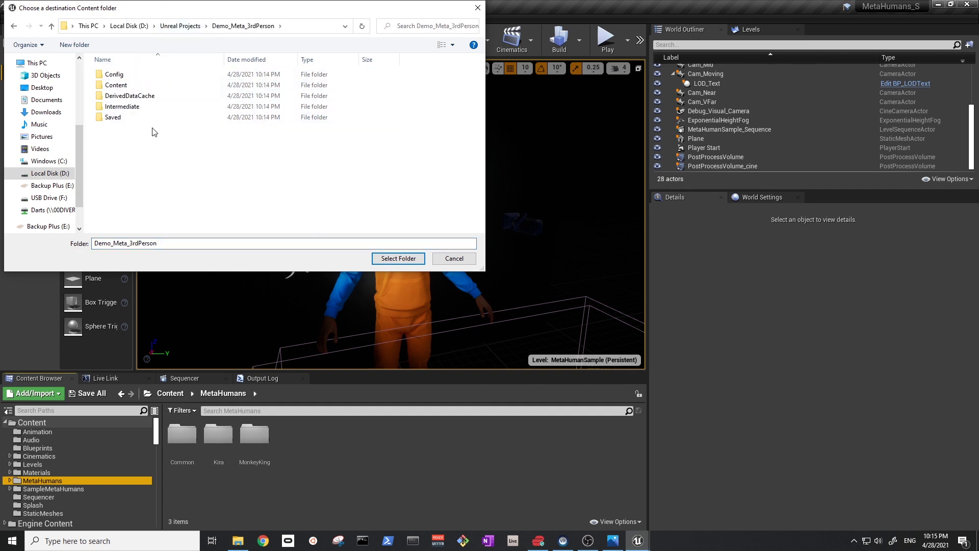
{"action": "double_click", "coordinate": [118, 85]}
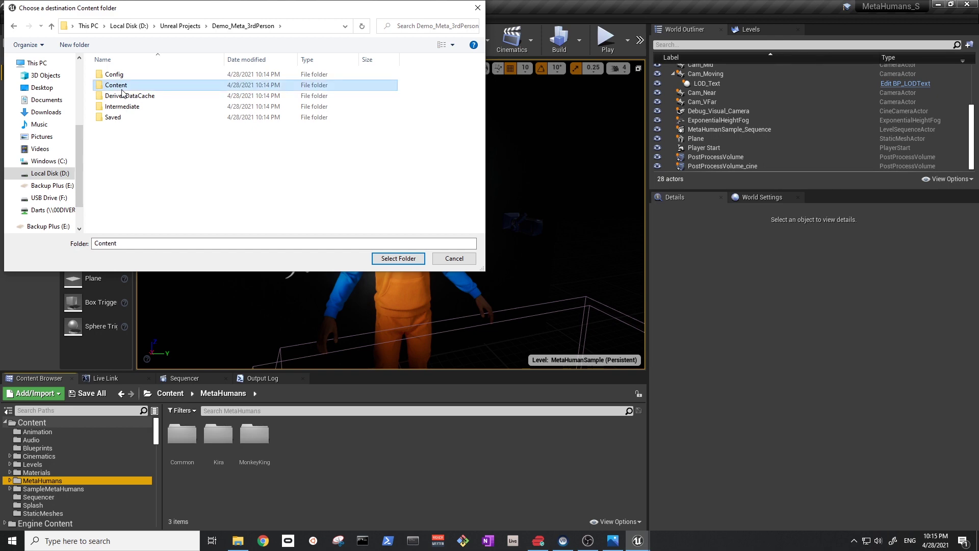
{"action": "left_click", "coordinate": [394, 265]}
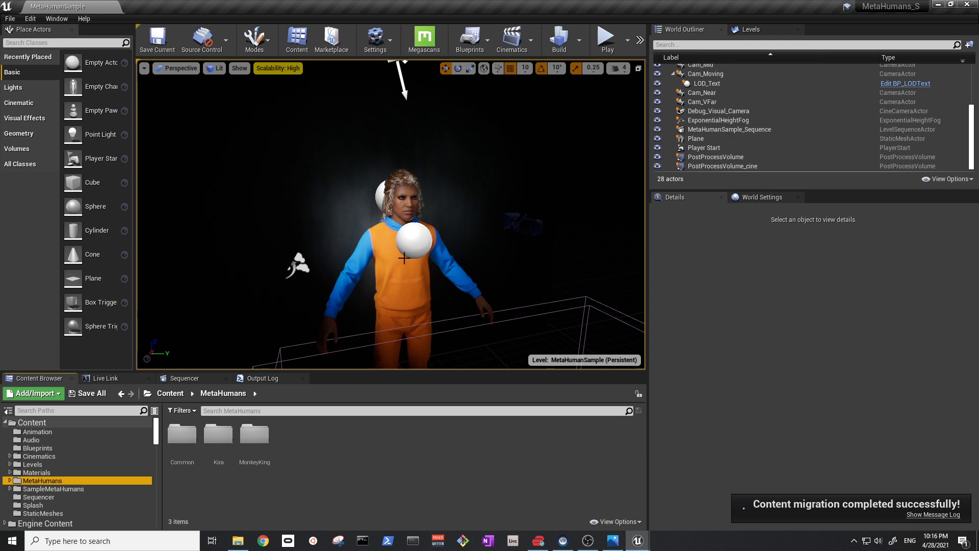
Close the MetaHumans_S project and open BP_MonkeyKing from the MetaHumans/MonkeyKing folder of the Demo_Meta_3rdPerson project
{"action": "left_click", "coordinate": [970, 11]}
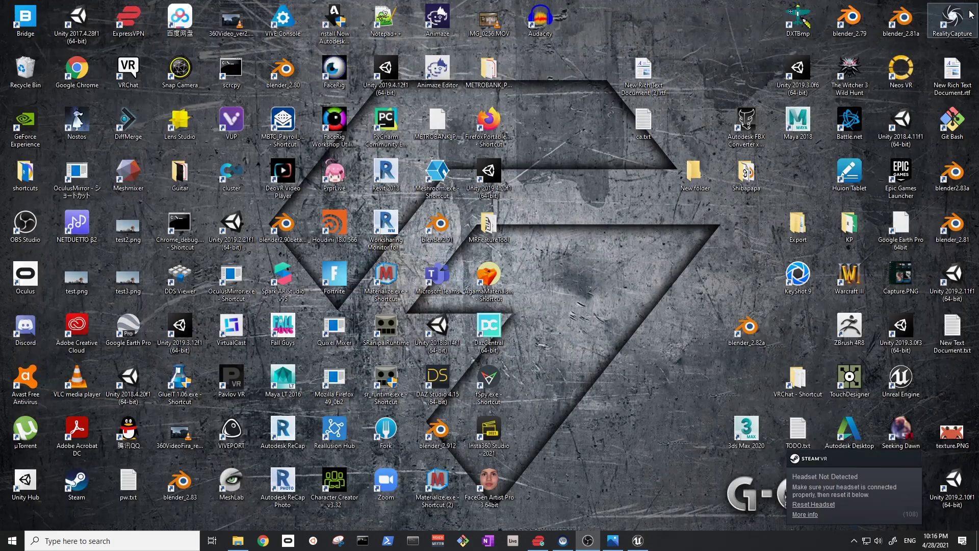
{"action": "left_click", "coordinate": [630, 547]}
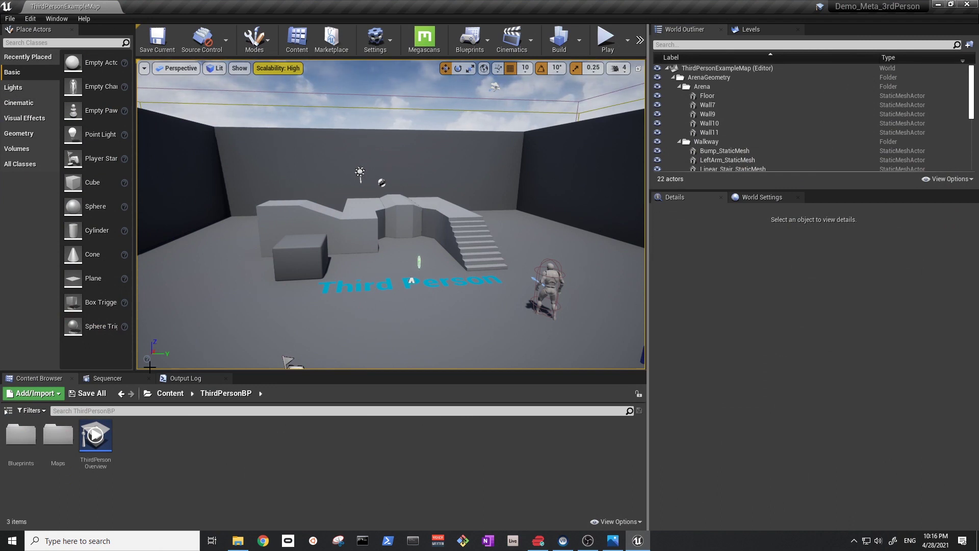
{"action": "left_click", "coordinate": [9, 410]}
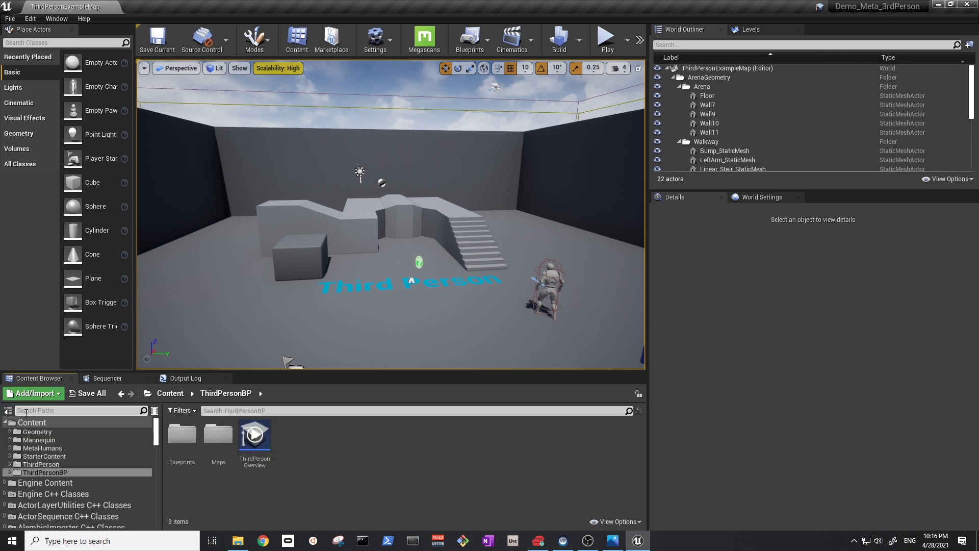
{"action": "left_click", "coordinate": [77, 423]}
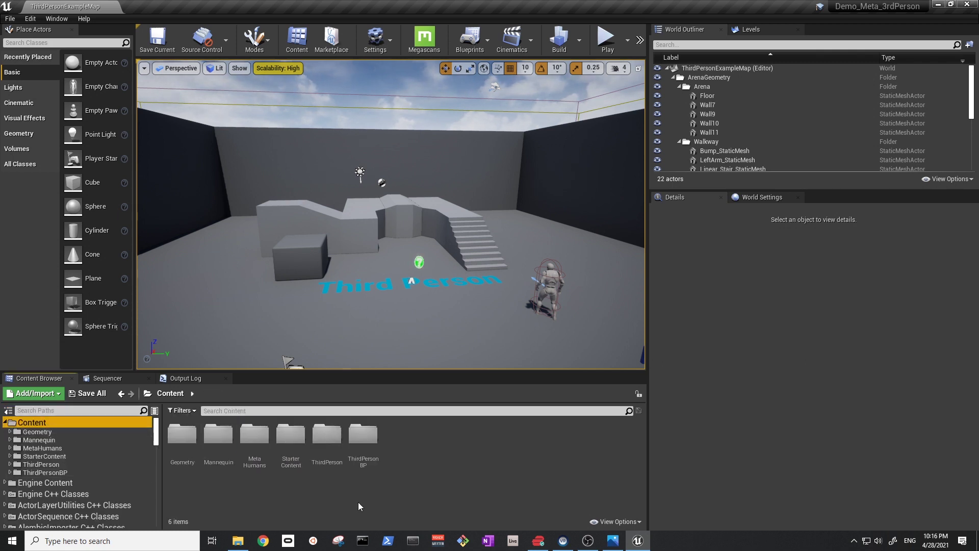
{"action": "double_click", "coordinate": [253, 433]}
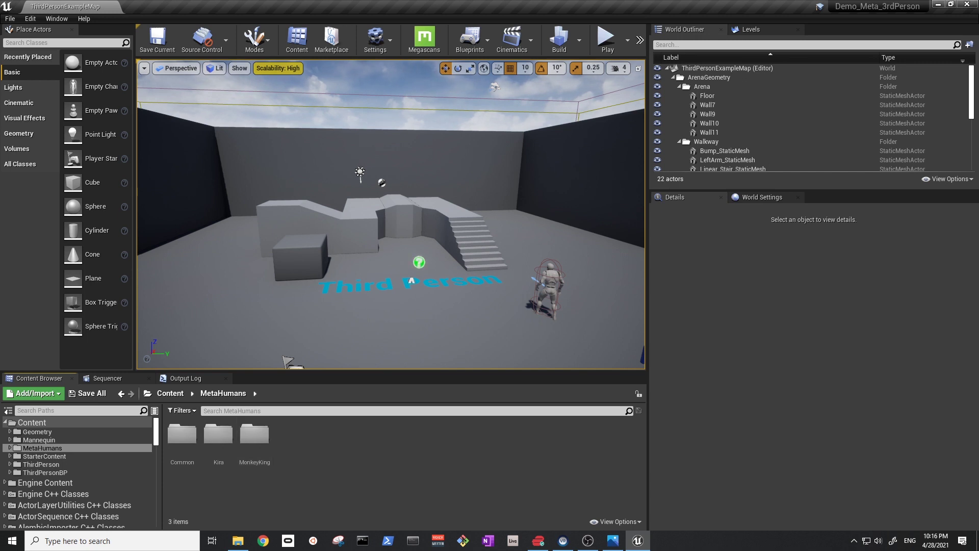
{"action": "double_click", "coordinate": [259, 434]}
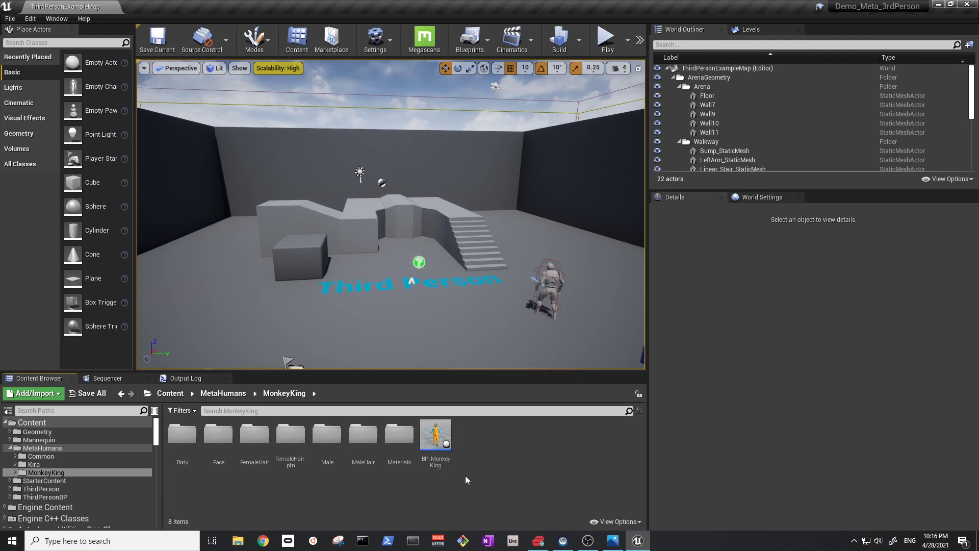
{"action": "left_click", "coordinate": [445, 445]}
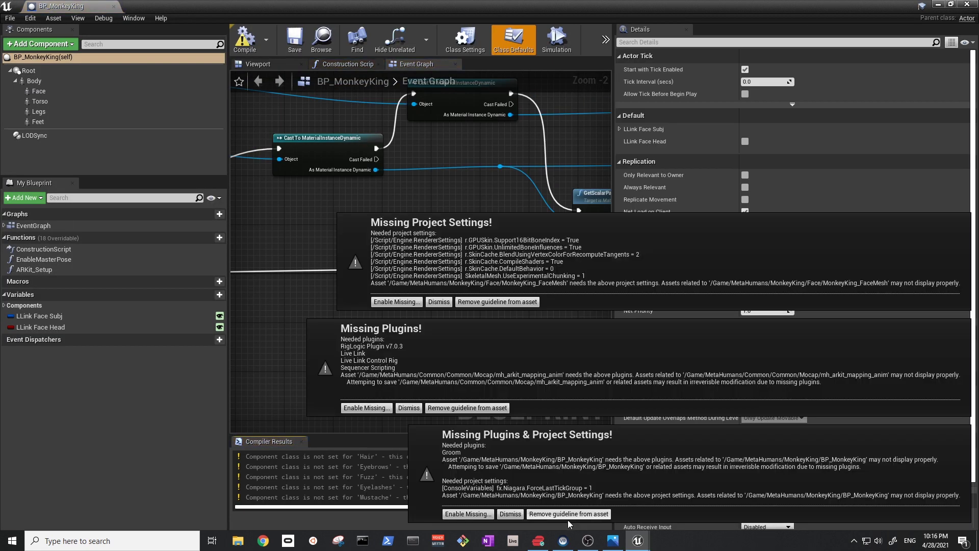
Enable all missing plugins and project settings required by the MetaHuman assets and restart the editor
{"action": "left_click", "coordinate": [391, 302]}
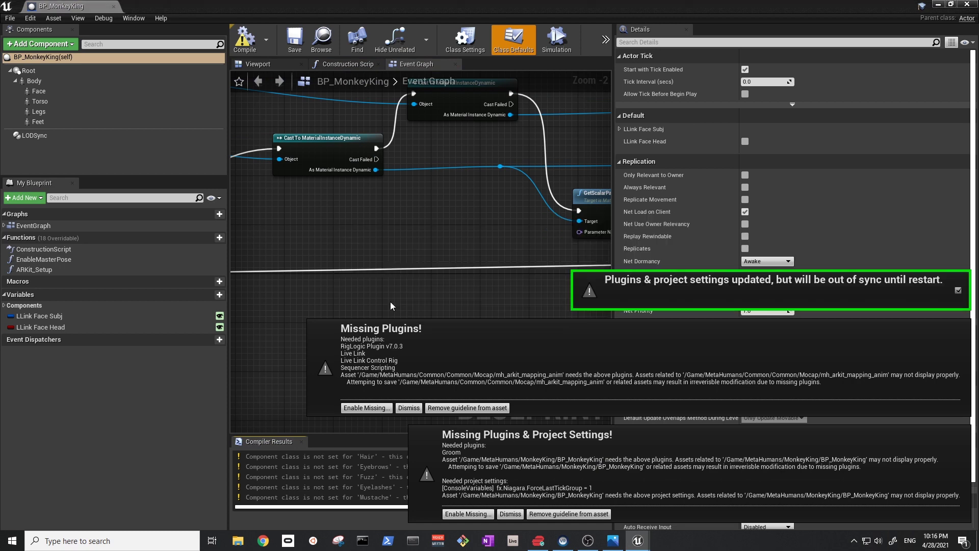
{"action": "left_click", "coordinate": [366, 407]}
{"action": "left_click", "coordinate": [467, 514]}
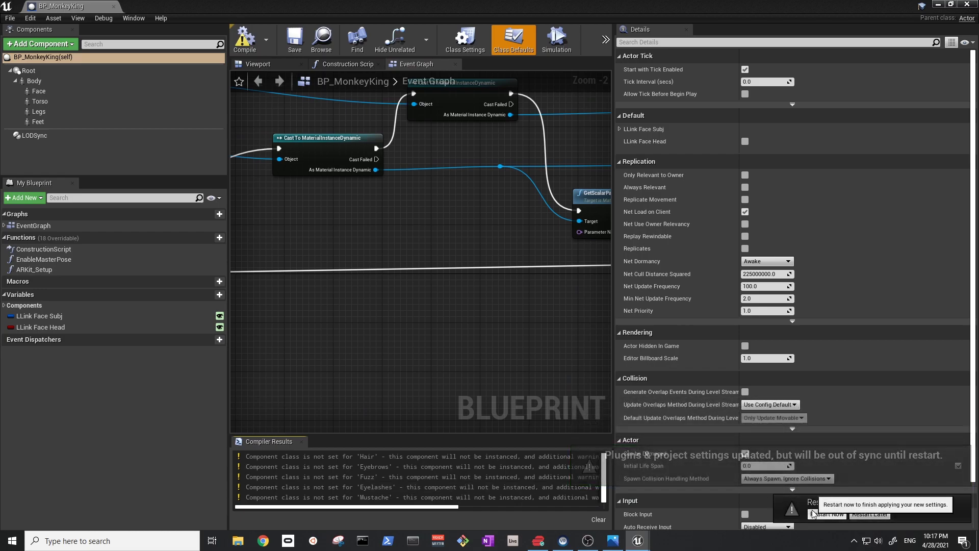
{"action": "left_click", "coordinate": [827, 513]}
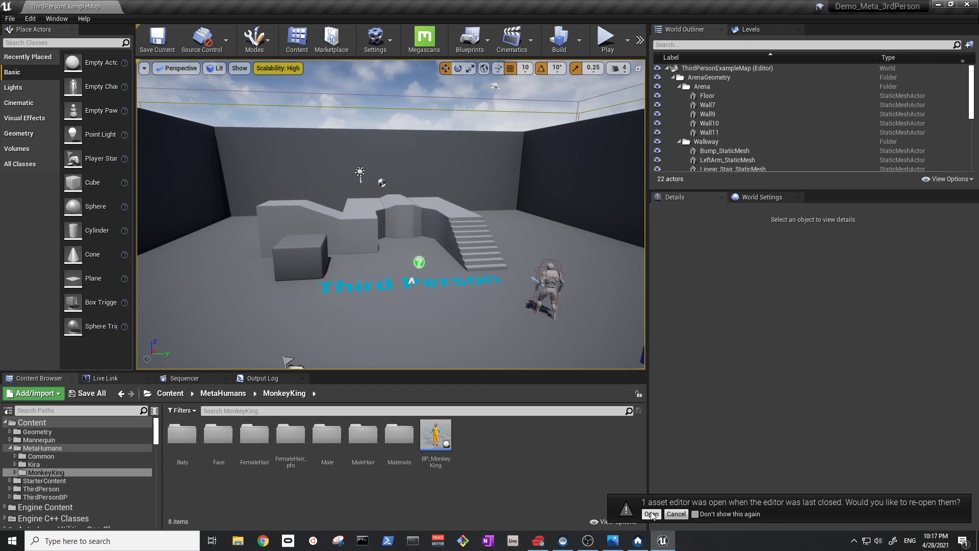
Reopen the BP_MonkeyKing blueprint and examine the character's hair and body in its viewport from different distances
{"action": "left_click", "coordinate": [651, 514]}
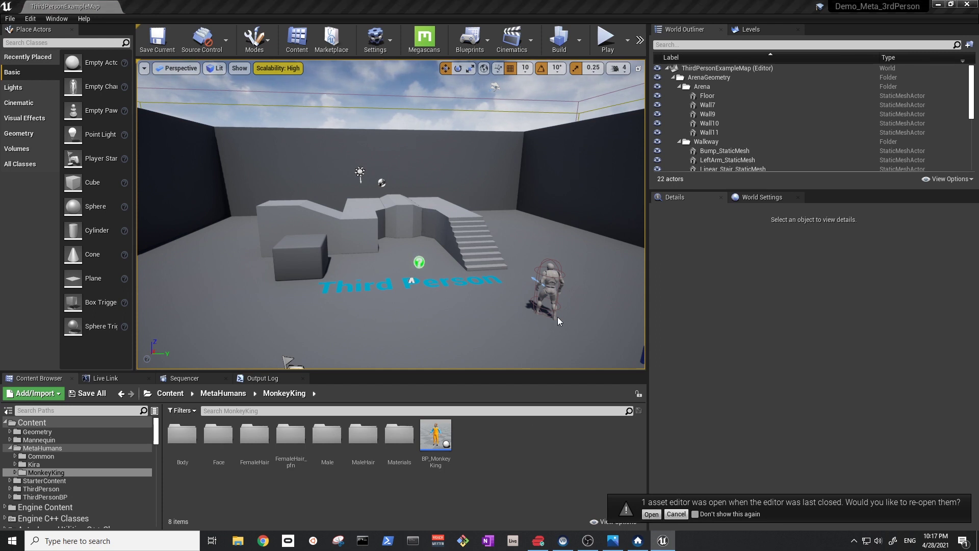
{"action": "left_click", "coordinate": [652, 514]}
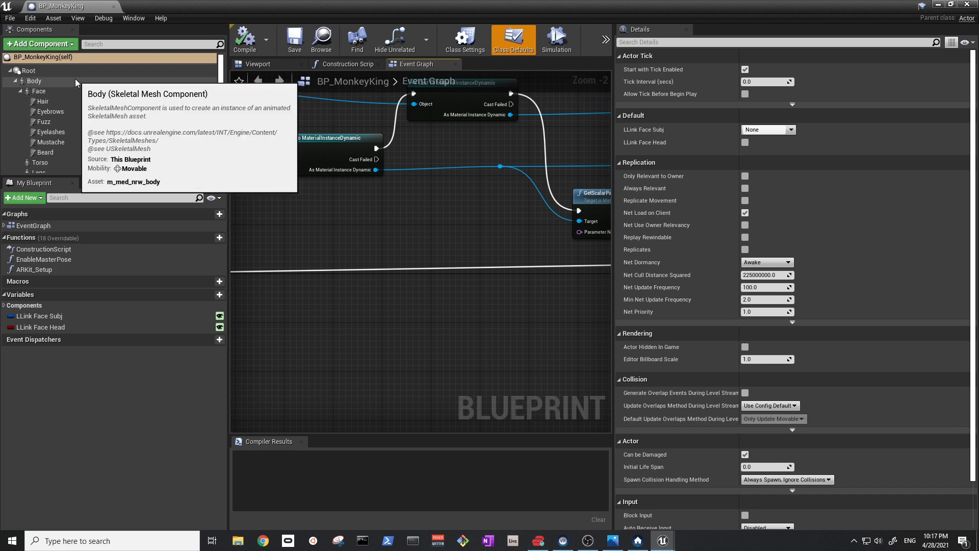
{"action": "left_click", "coordinate": [260, 64]}
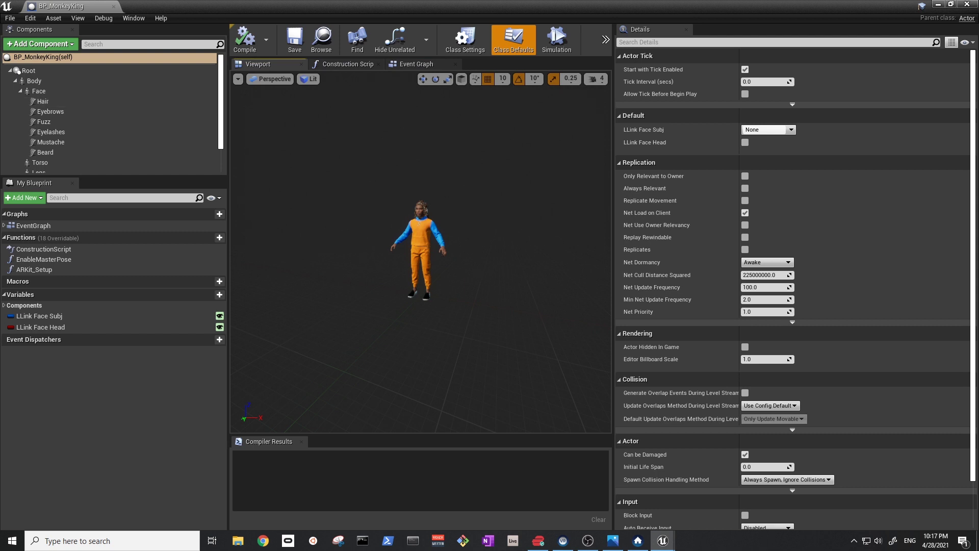
{"action": "scroll", "coordinate": [427, 198], "scroll_direction": "up", "scroll_amount": 5}
{"action": "scroll", "coordinate": [421, 252], "scroll_direction": "up", "scroll_amount": 3}
{"action": "scroll", "coordinate": [420, 252], "scroll_direction": "down", "scroll_amount": 6}
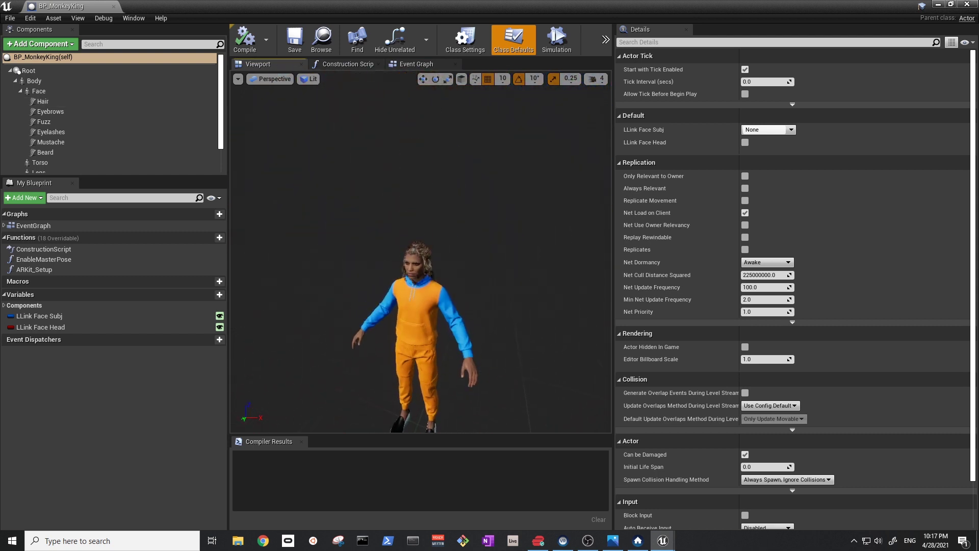
{"action": "scroll", "coordinate": [427, 171], "scroll_direction": "up", "scroll_amount": 1}
{"action": "scroll", "coordinate": [428, 171], "scroll_direction": "down", "scroll_amount": 2}
{"action": "scroll", "coordinate": [427, 171], "scroll_direction": "up", "scroll_amount": 4}
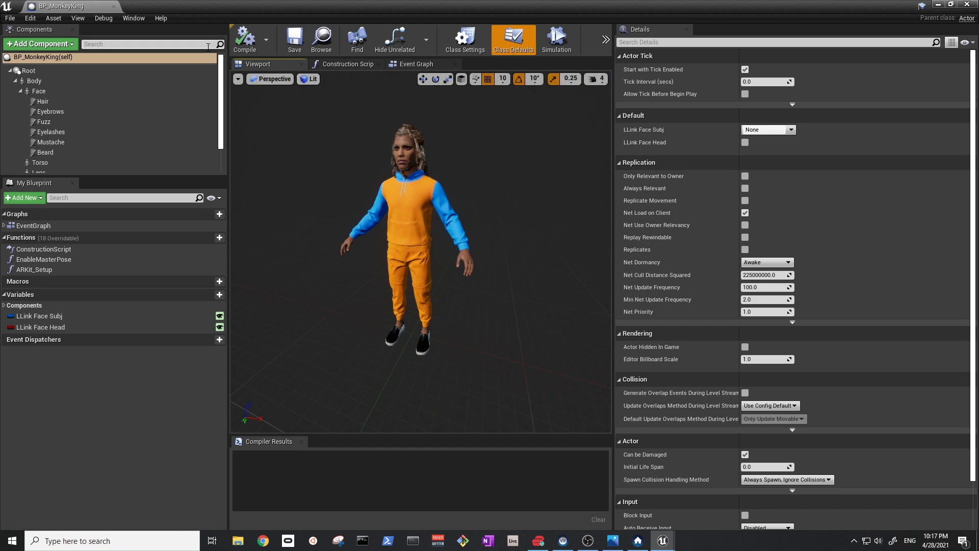
{"action": "left_click", "coordinate": [938, 4]}
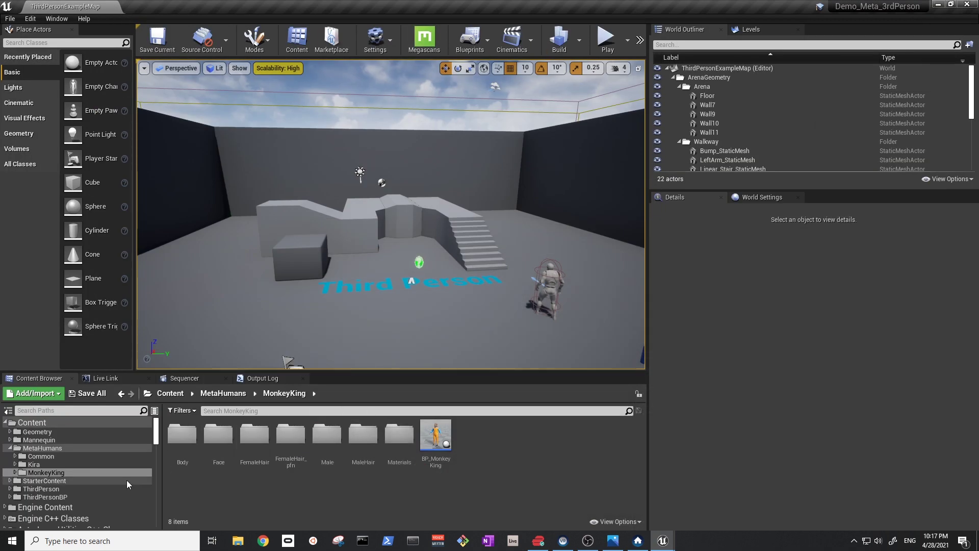
Duplicate the ThirdPersonCharacter blueprint in ThirdPersonBP/Blueprints and name the copy MonkeyKing_3rdPerson
{"action": "left_click", "coordinate": [78, 495]}
{"action": "double_click", "coordinate": [182, 434]}
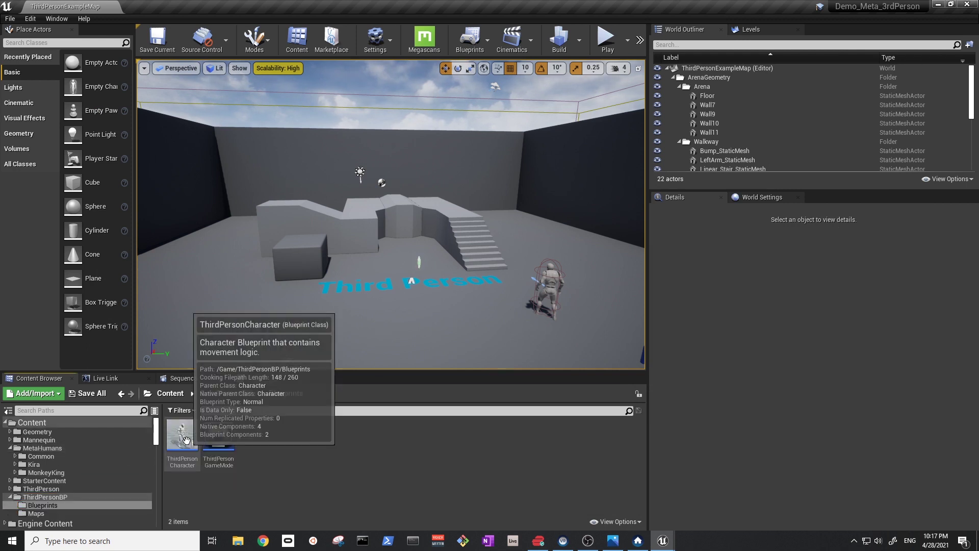
{"action": "left_click", "coordinate": [186, 438]}
{"action": "right_click", "coordinate": [188, 439]}
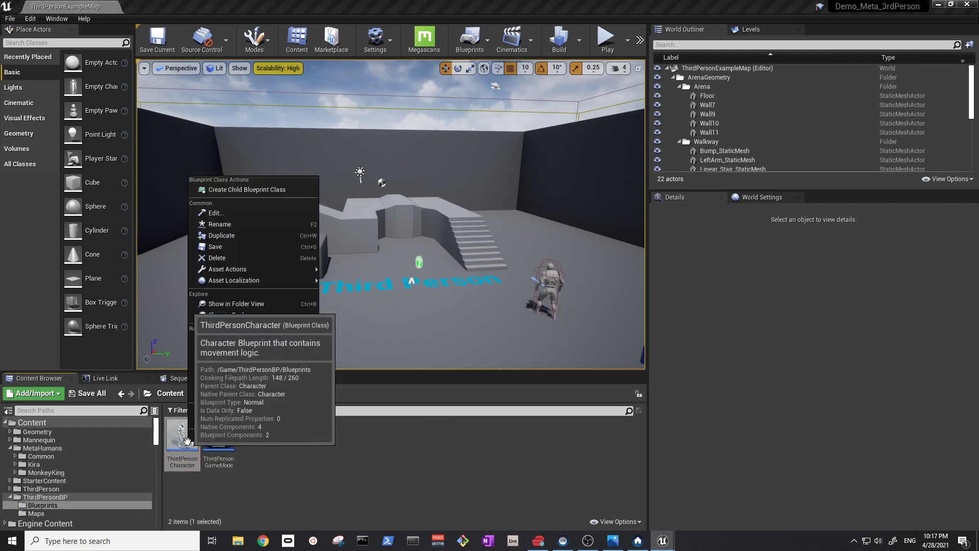
{"action": "left_click", "coordinate": [272, 235]}
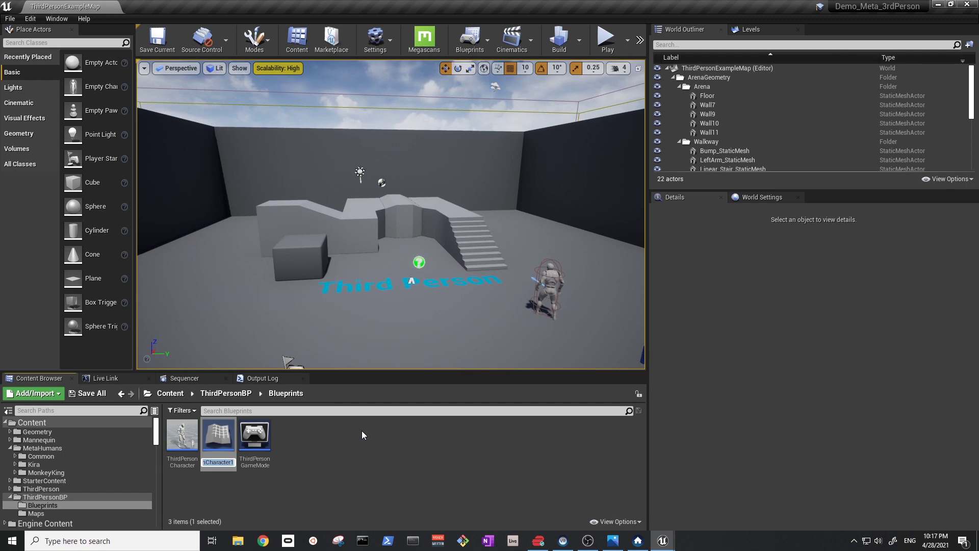
{"action": "type", "text": "Mon"}
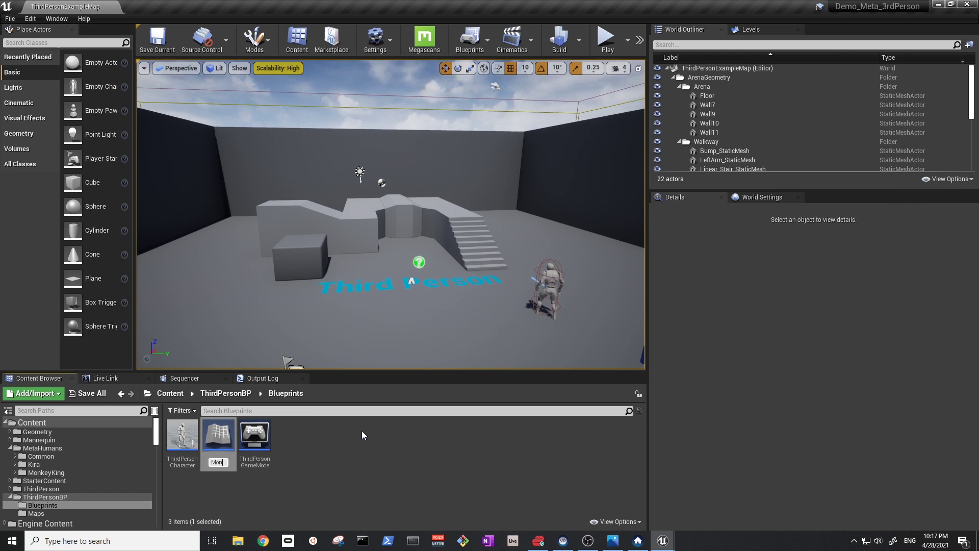
{"action": "type", "text": "ke"}
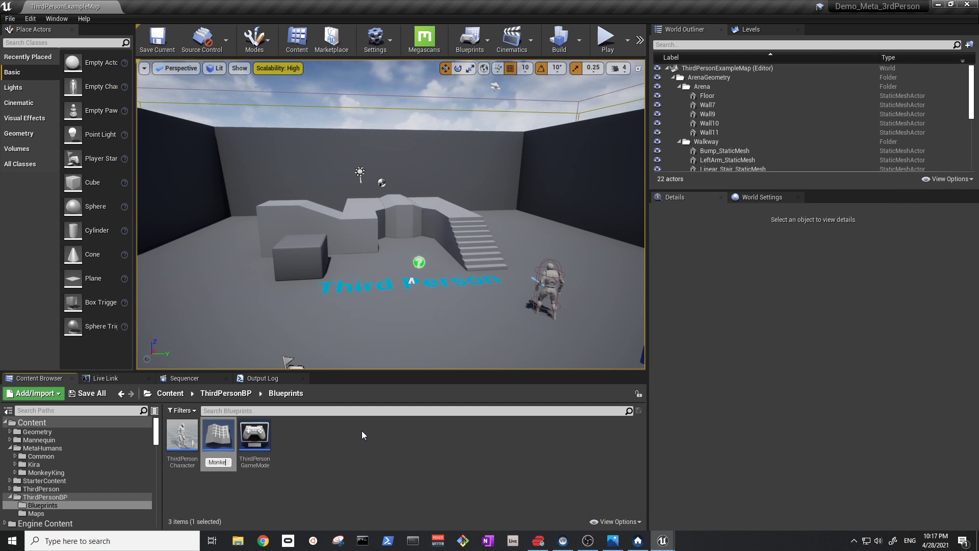
{"action": "type", "text": "yKing"}
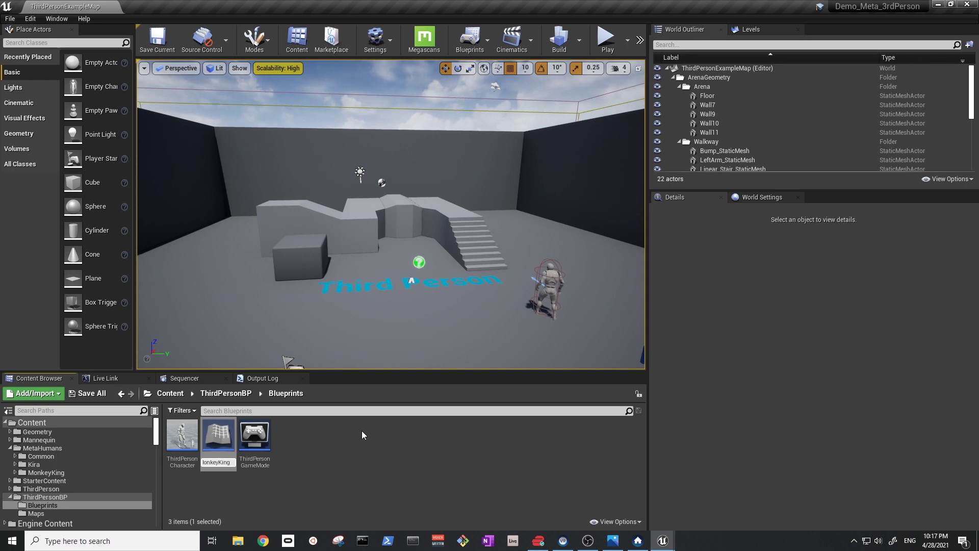
{"action": "type", "text": "_3r"}
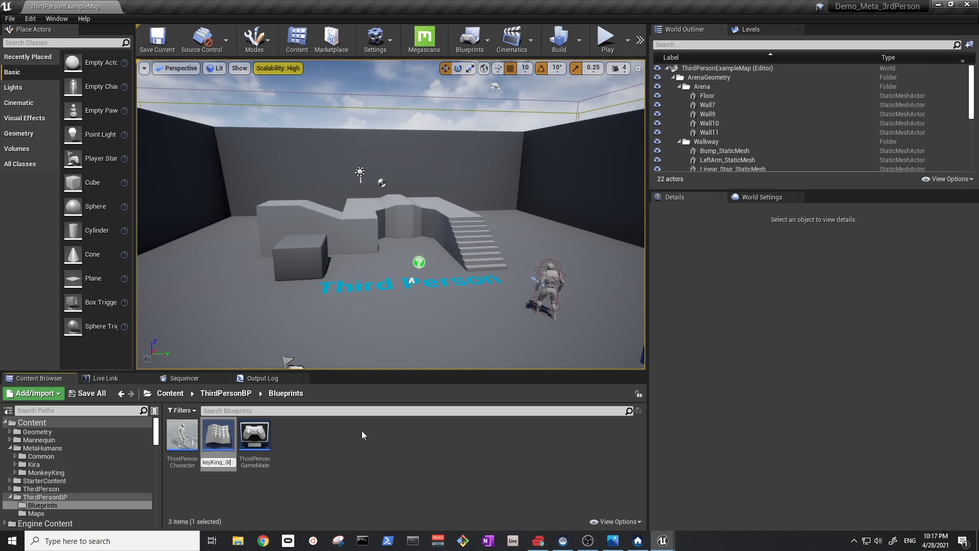
{"action": "type", "text": "dPerson"}
{"action": "key", "text": "Return"}
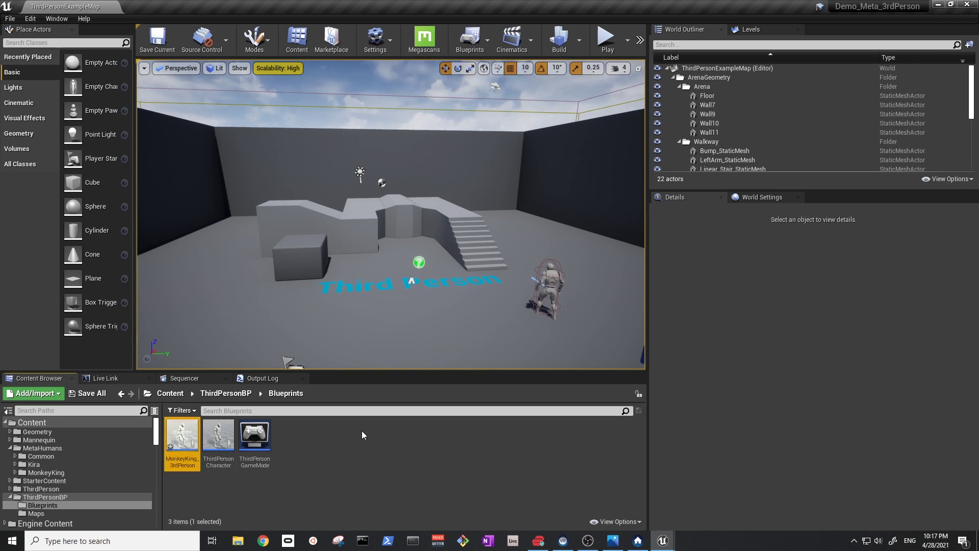
Open the MonkeyKing_3rdPerson blueprint in its viewport and arrange it side by side with BP_MonkeyKing in separate windows
{"action": "double_click", "coordinate": [176, 440]}
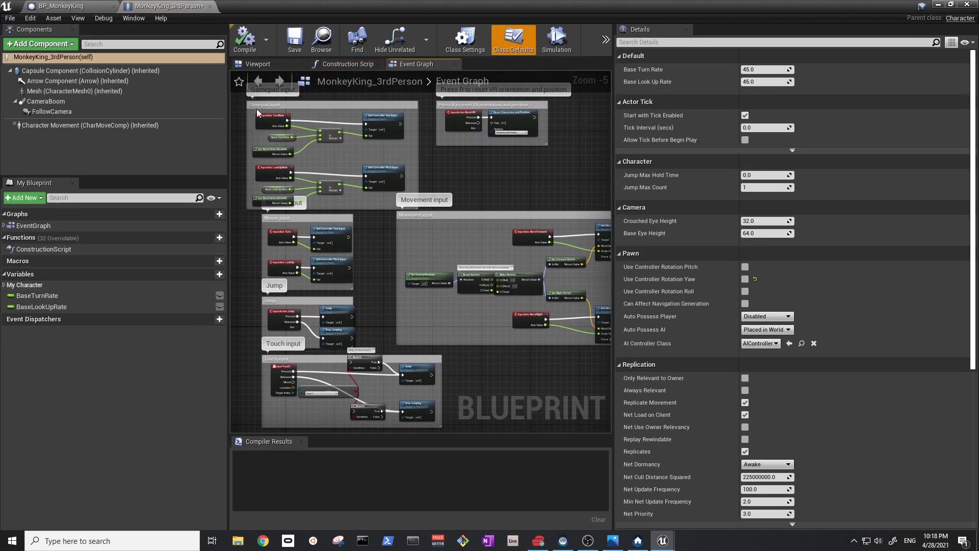
{"action": "left_click", "coordinate": [260, 64]}
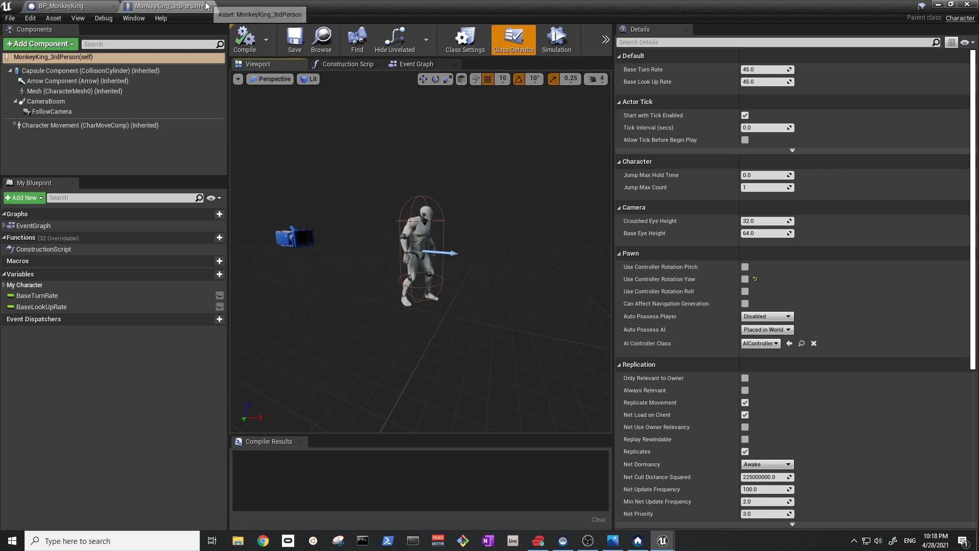
{"action": "left_click_drag", "start_coordinate": [191, 7], "coordinate": [1, 158]}
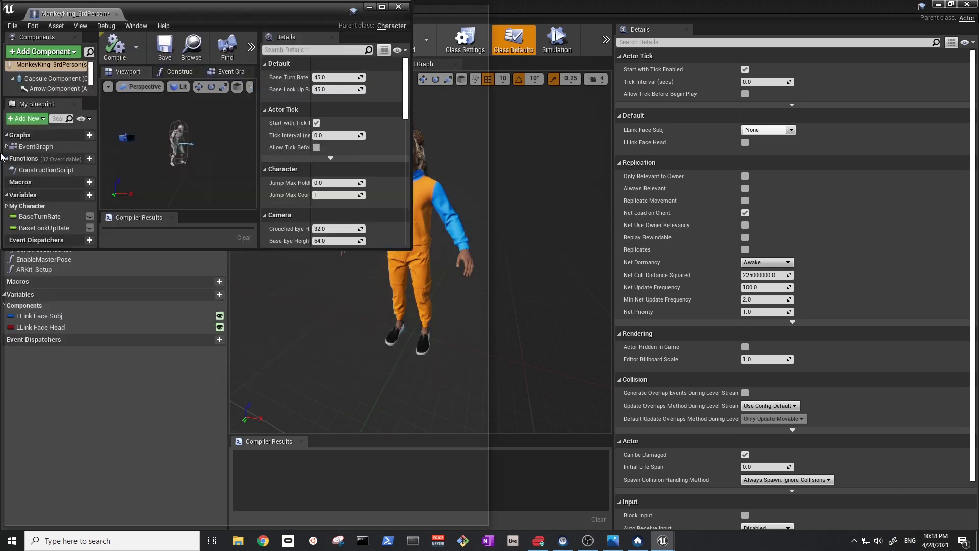
{"action": "left_click", "coordinate": [870, 219]}
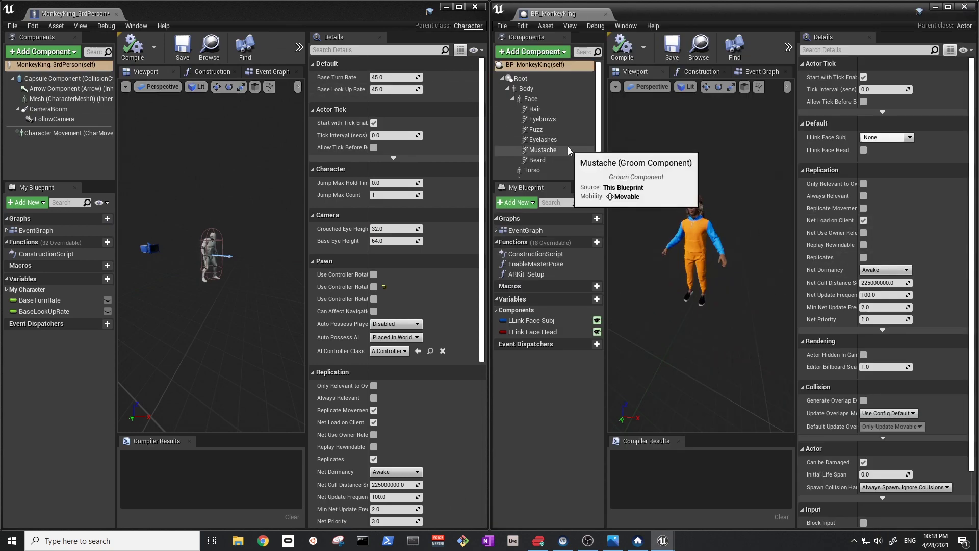
Copy the Face skeletal mesh component from BP_MonkeyKing under the Mesh component of MonkeyKing_3rdPerson and name it Face
{"action": "left_click", "coordinate": [512, 98]}
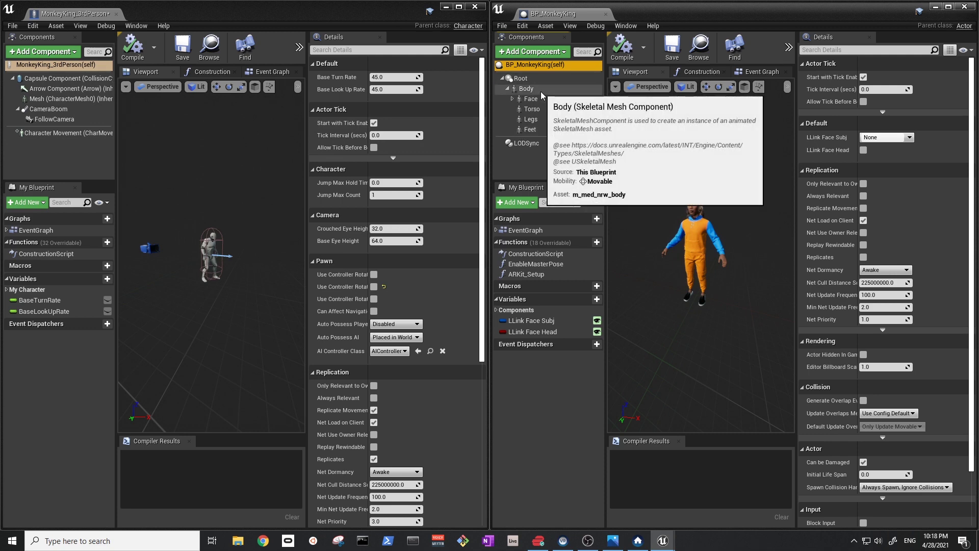
{"action": "right_click", "coordinate": [522, 146]}
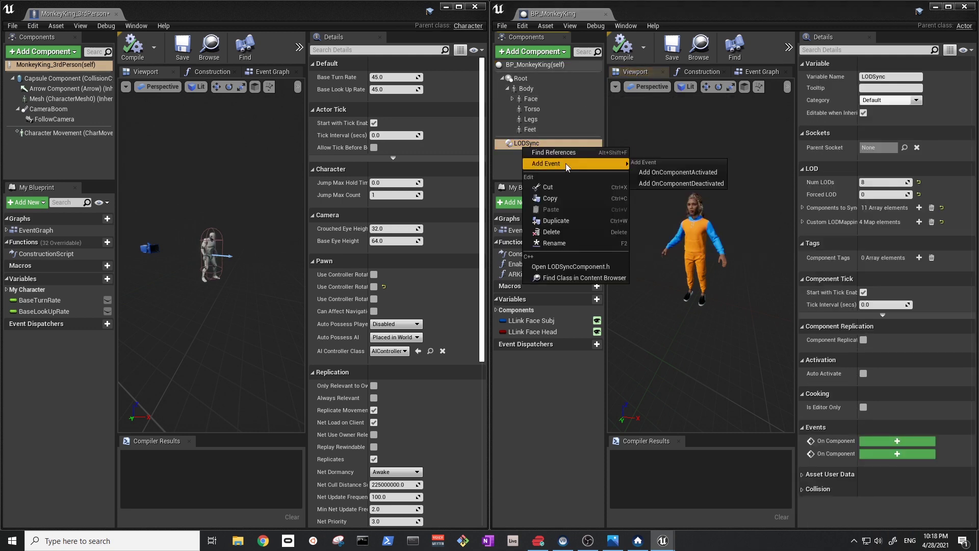
{"action": "left_click", "coordinate": [505, 174]}
{"action": "left_click", "coordinate": [534, 88]}
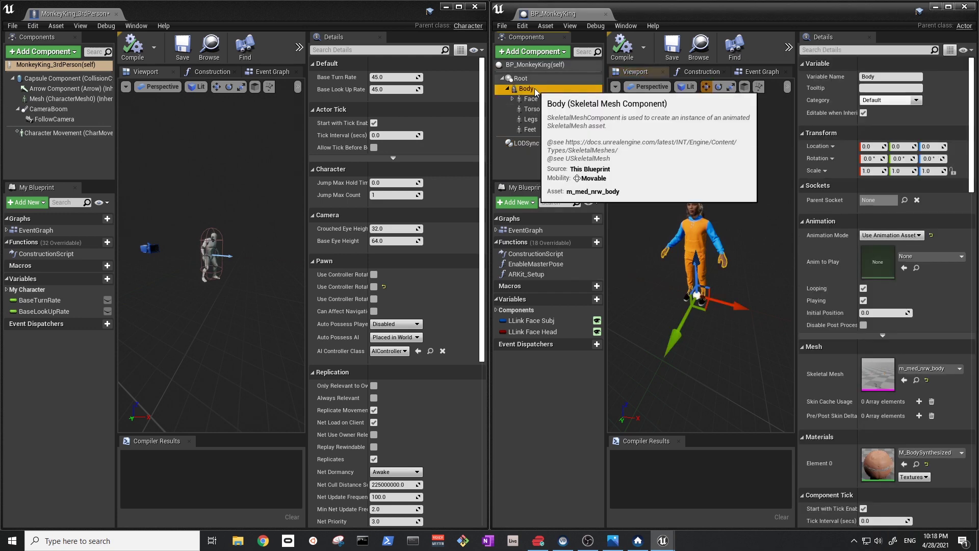
{"action": "left_click", "coordinate": [535, 99]}
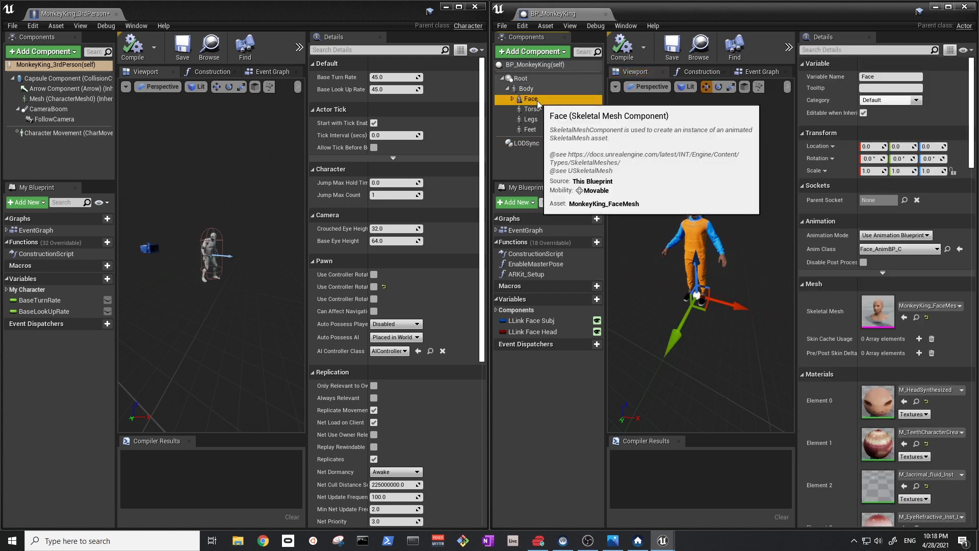
{"action": "left_click_drag", "start_coordinate": [536, 100], "coordinate": [93, 102]}
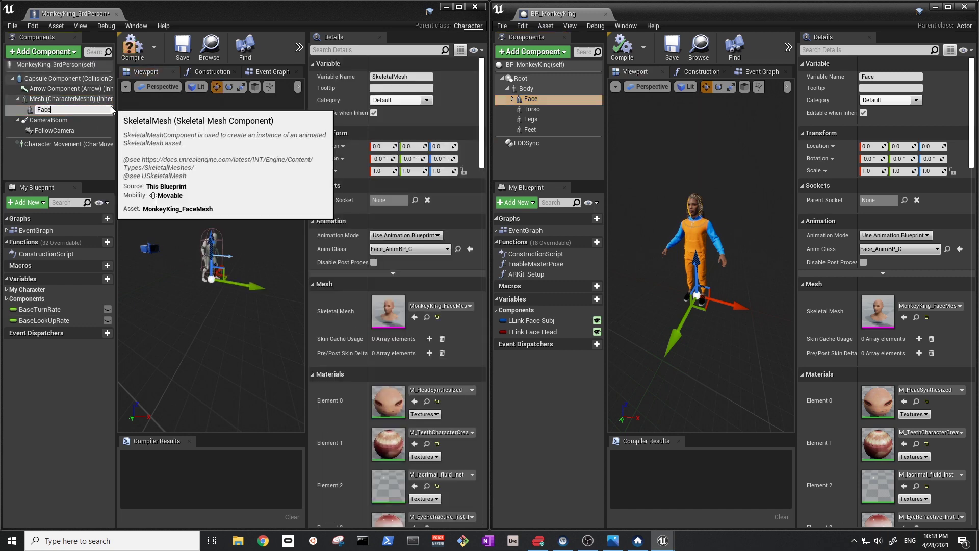
{"action": "key", "text": "Return"}
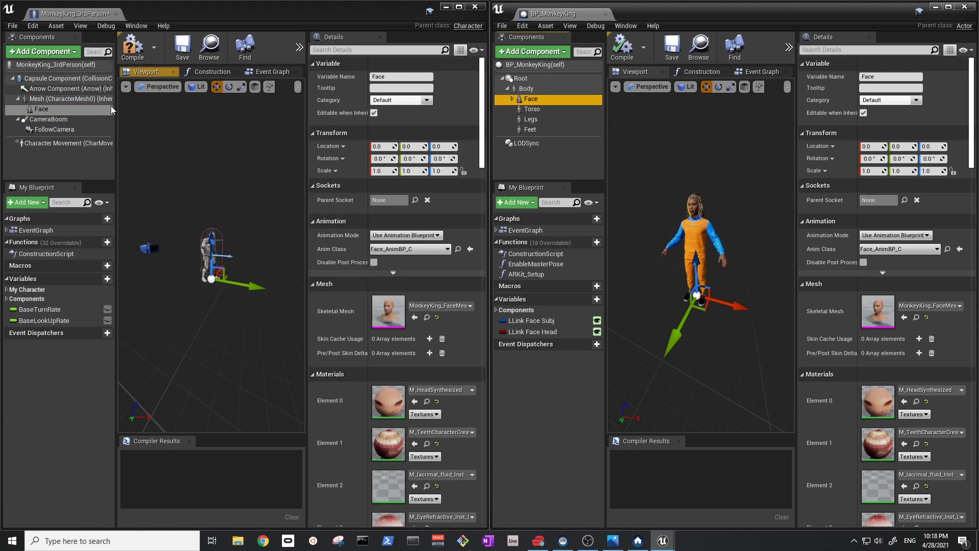
Copy the Hair groom component from BP_MonkeyKing under the Face component of MonkeyKing_3rdPerson and name it Hair
{"action": "left_click", "coordinate": [513, 99]}
{"action": "left_click", "coordinate": [541, 110]}
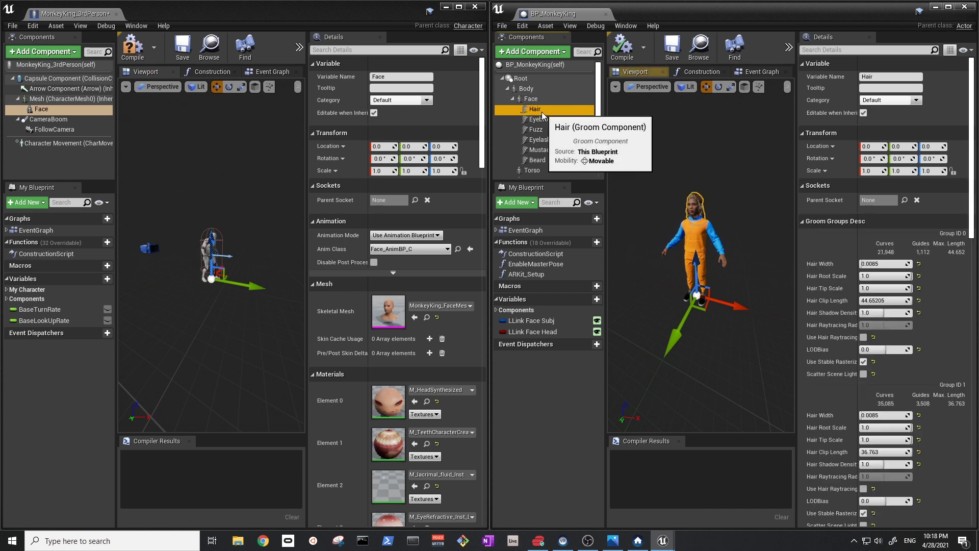
{"action": "left_click_drag", "start_coordinate": [542, 114], "coordinate": [64, 109]}
{"action": "key", "text": "F2"}
{"action": "type", "text": "H"}
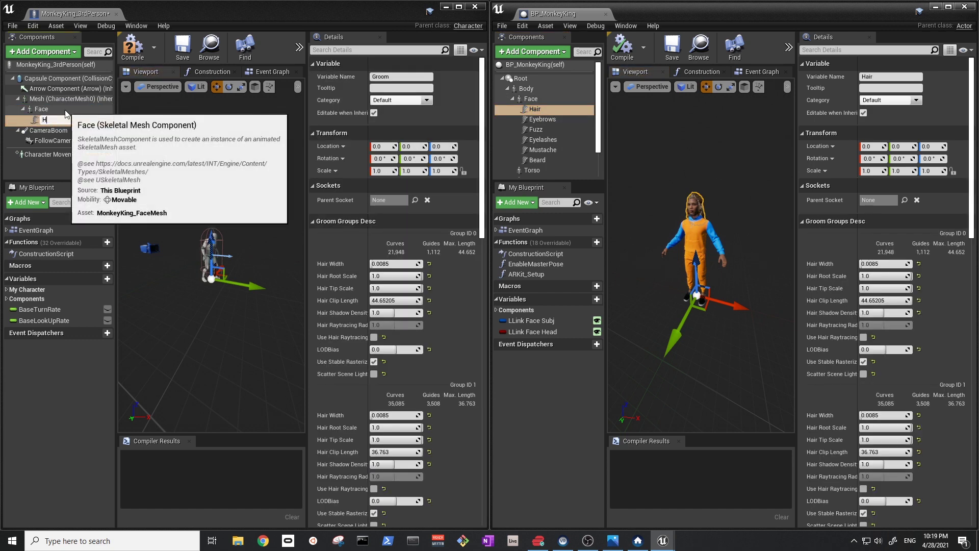
{"action": "type", "text": "air"}
{"action": "key", "text": "Return"}
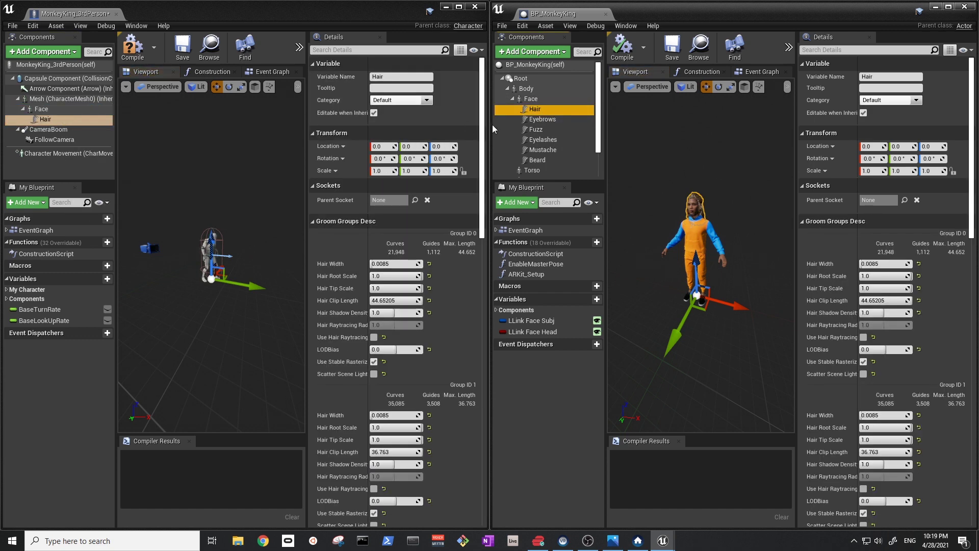
Copy the Eyebrows groom component under Face in MonkeyKing_3rdPerson and name it Eyebrows
{"action": "left_click", "coordinate": [540, 120]}
{"action": "left_click_drag", "start_coordinate": [541, 119], "coordinate": [81, 109]}
{"action": "type", "text": "Ey"}
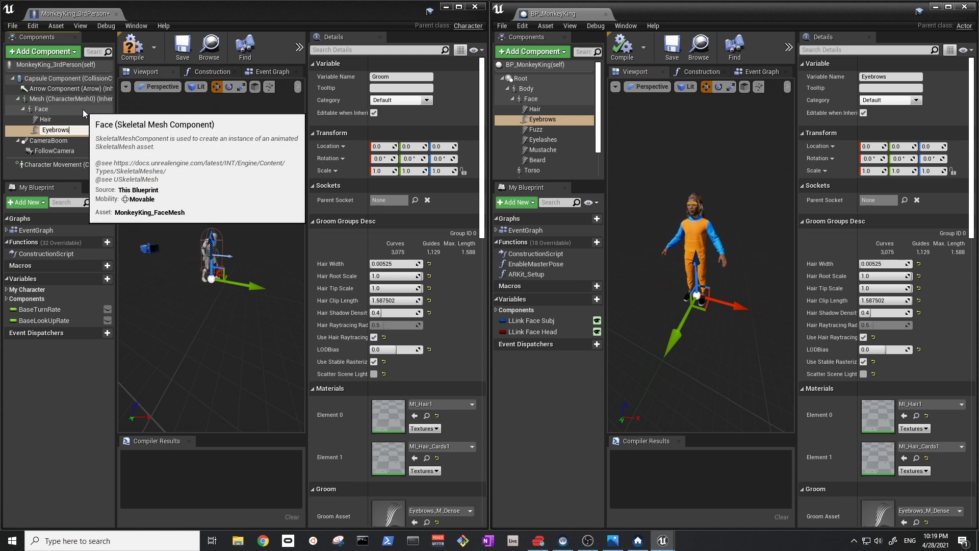
{"action": "type", "text": "ebrows"}
{"action": "key", "text": "Return"}
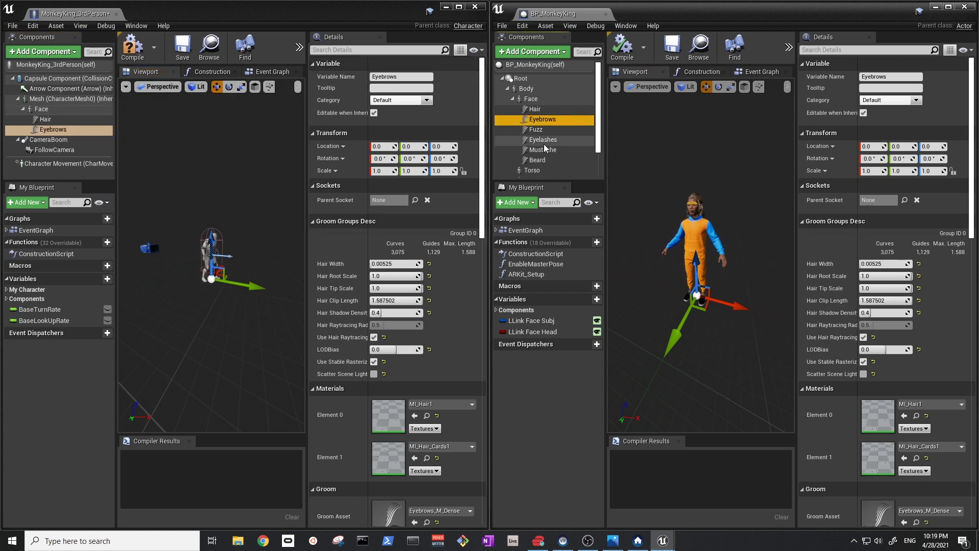
Copy the Fuzz groom component under Face in MonkeyKing_3rdPerson and name it Fuzz
{"action": "left_click", "coordinate": [556, 130]}
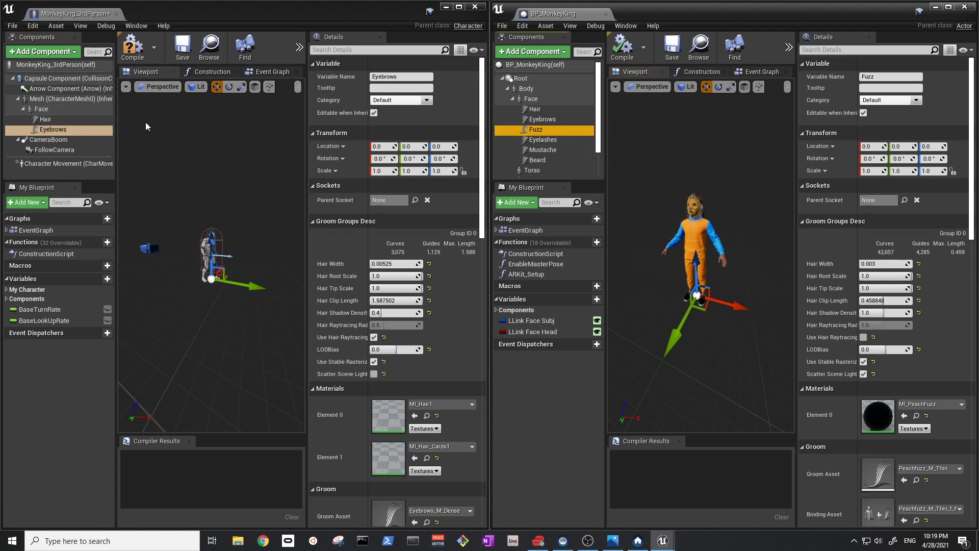
{"action": "left_click", "coordinate": [78, 110]}
{"action": "key", "text": "ctrl+v"}
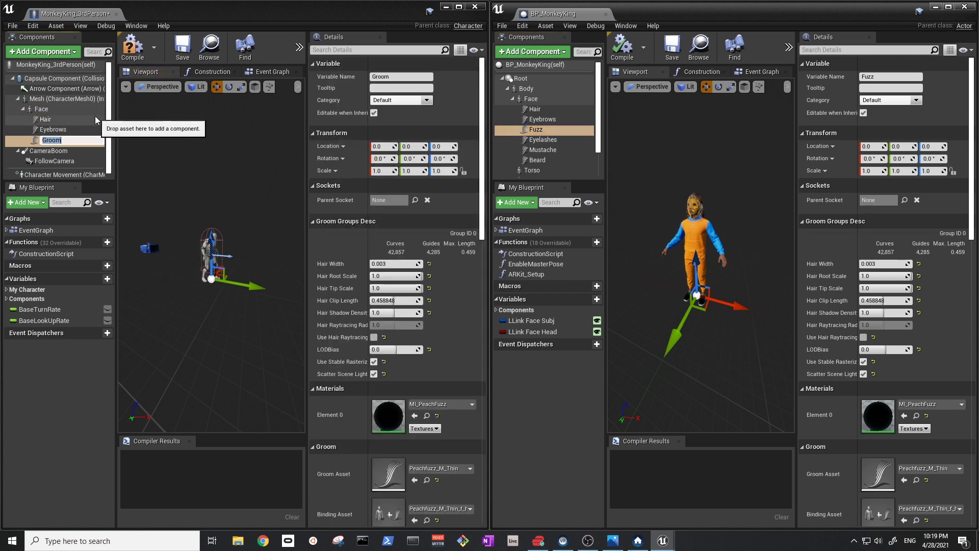
{"action": "type", "text": "Fuzz"}
{"action": "key", "text": "Return"}
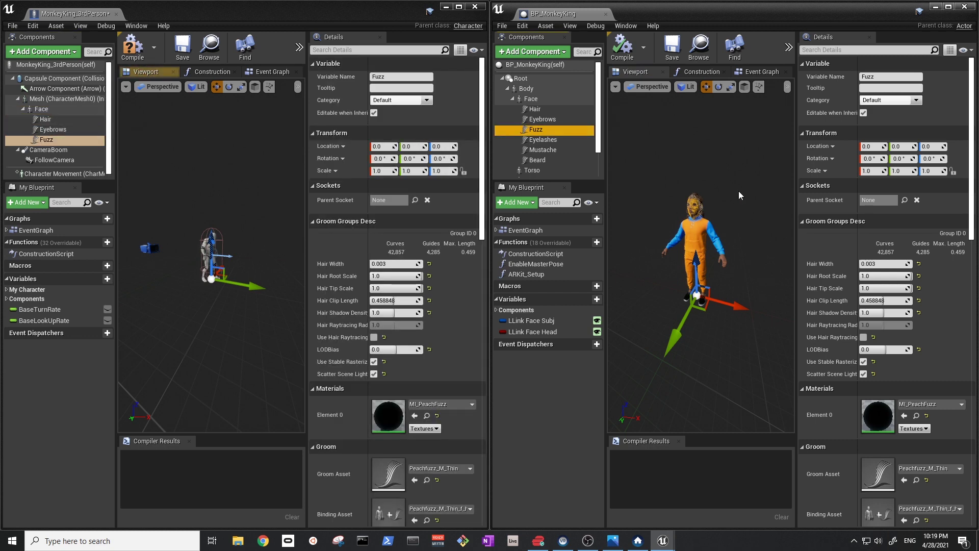
Copy the Eyelashes groom component under Face in MonkeyKing_3rdPerson and name it Eyelashes
{"action": "left_click", "coordinate": [543, 140]}
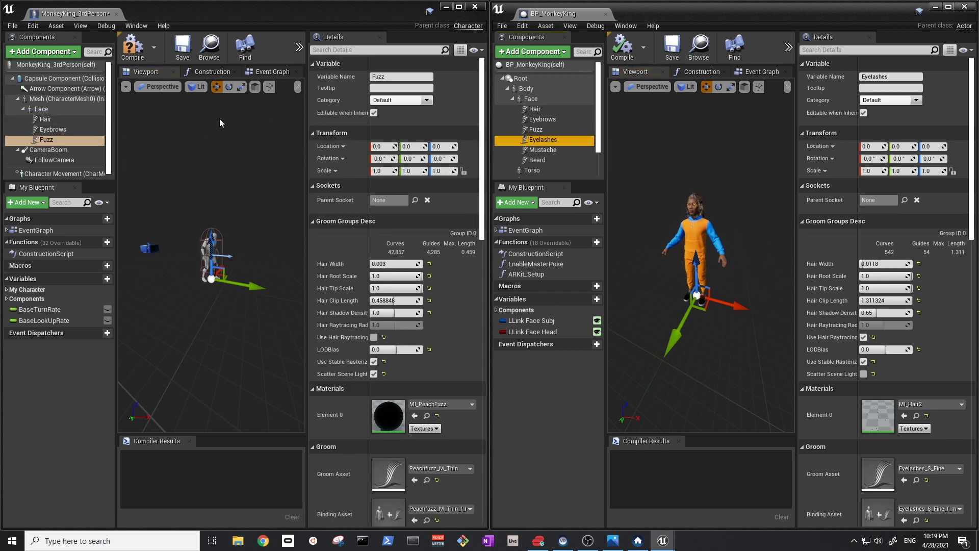
{"action": "left_click", "coordinate": [79, 112]}
{"action": "key", "text": "ctrl+v"}
{"action": "type", "text": "E"}
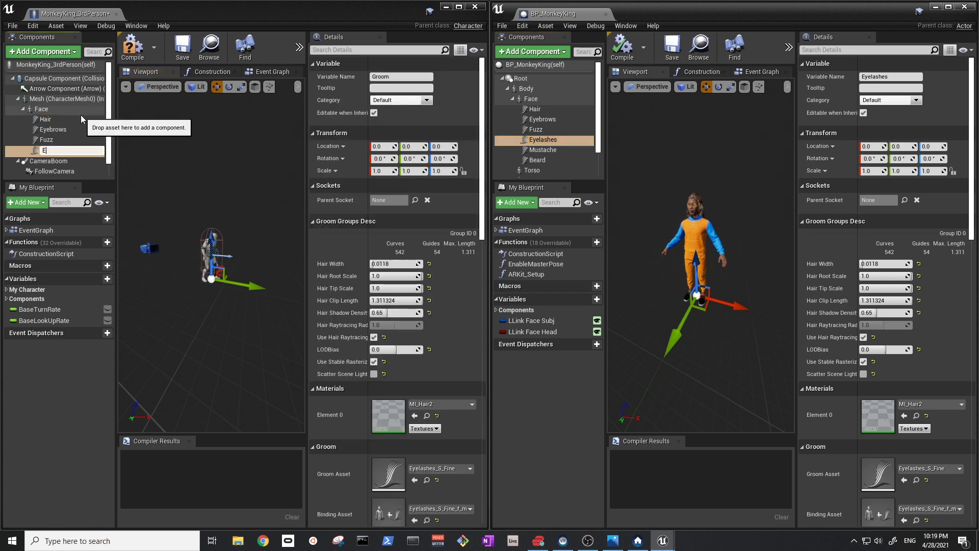
{"action": "type", "text": "yelashes"}
{"action": "key", "text": "Return"}
Copy the Mustache and Beard groom components under Face in MonkeyKing_3rdPerson, keeping their original names
{"action": "left_click_drag", "start_coordinate": [542, 149], "coordinate": [21, 118]}
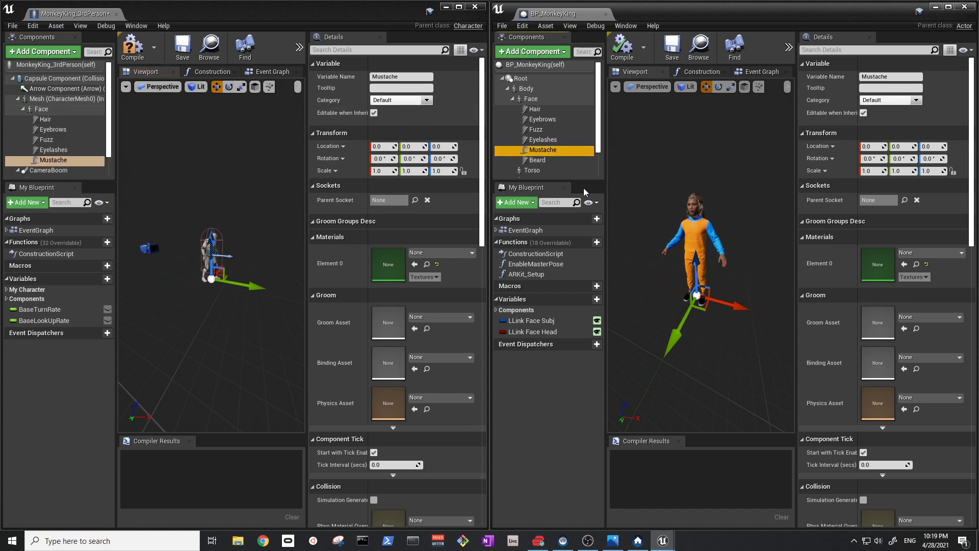
{"action": "left_click", "coordinate": [552, 161]}
{"action": "left_click_drag", "start_coordinate": [552, 161], "coordinate": [65, 111]}
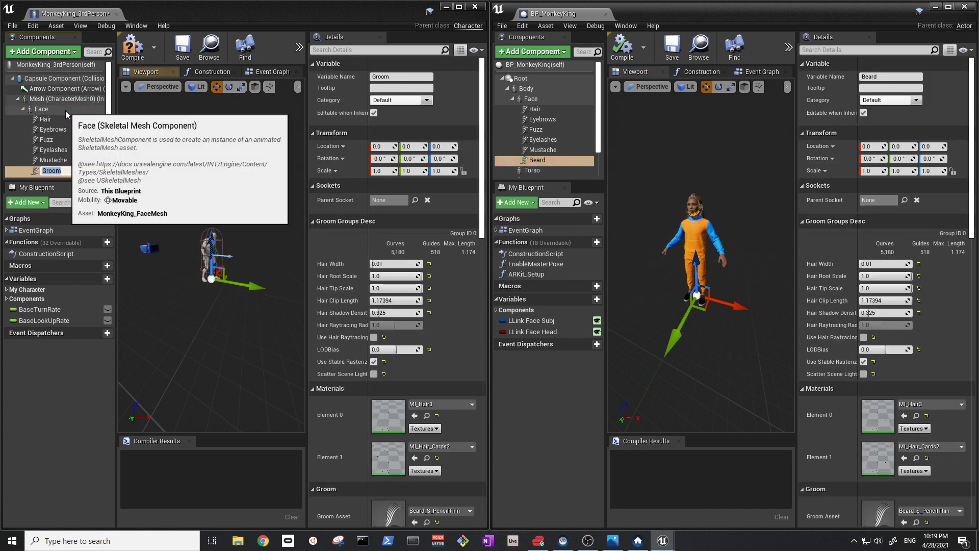
{"action": "type", "text": "Beard"}
{"action": "key", "text": "Return"}
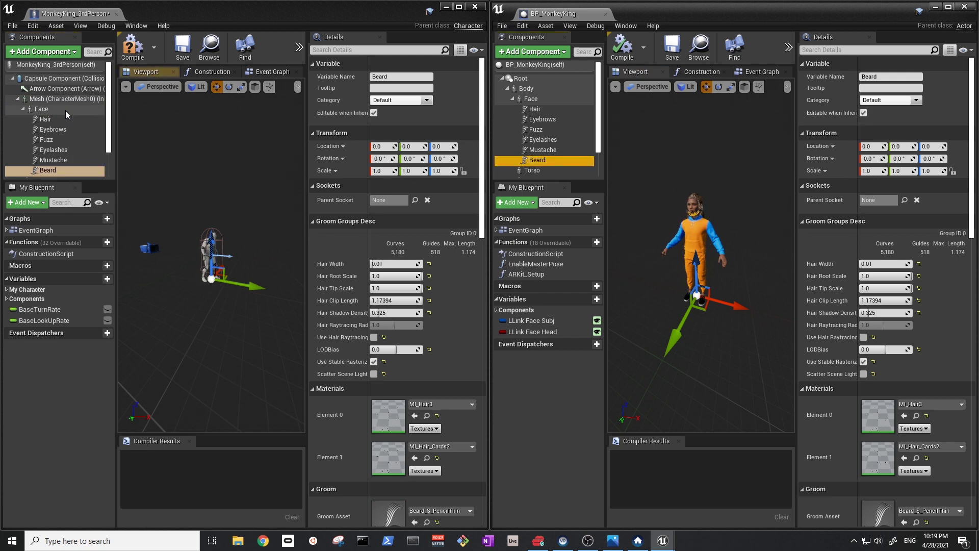
Copy the Torso skeletal mesh component from BP_MonkeyKing under Mesh in MonkeyKing_3rdPerson and name it Torso
{"action": "left_click", "coordinate": [524, 172]}
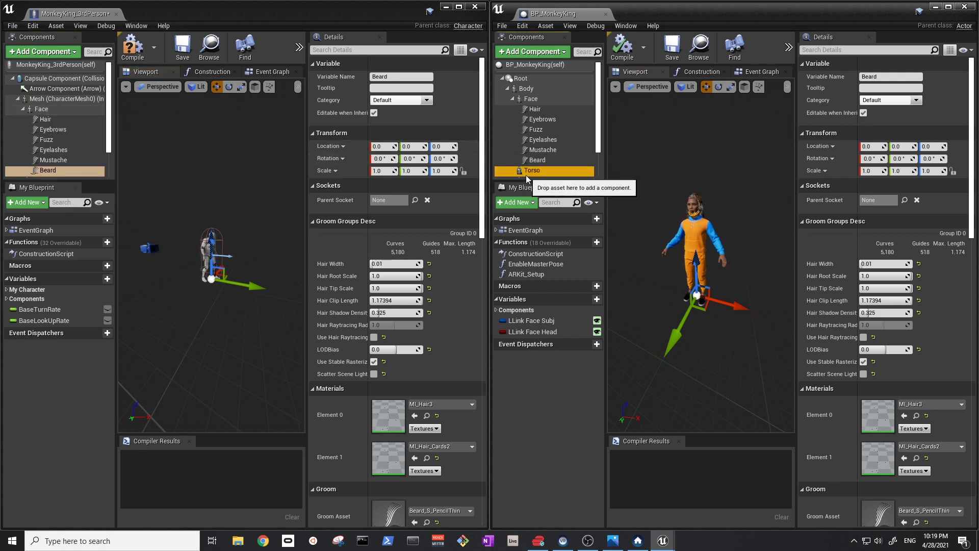
{"action": "left_click_drag", "start_coordinate": [534, 174], "coordinate": [47, 99]}
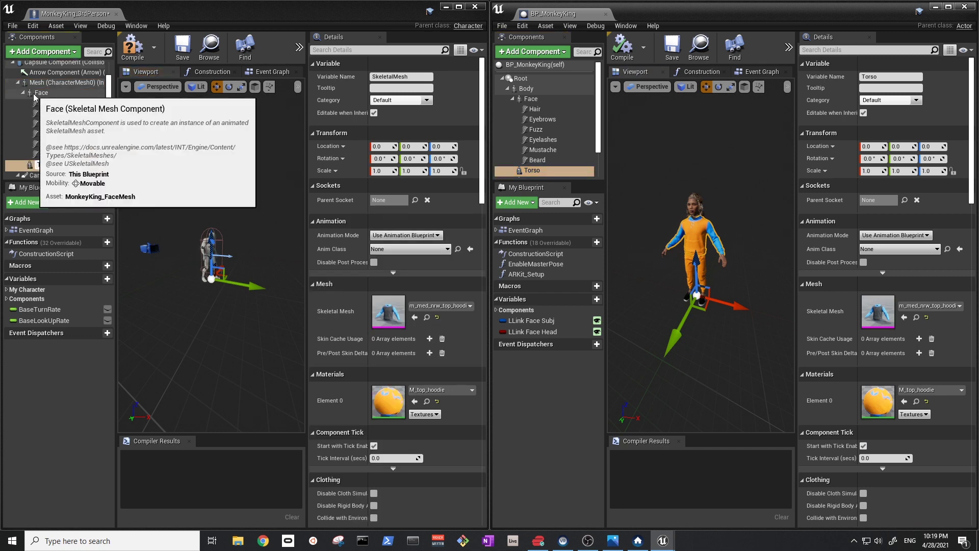
{"action": "key", "text": "Return"}
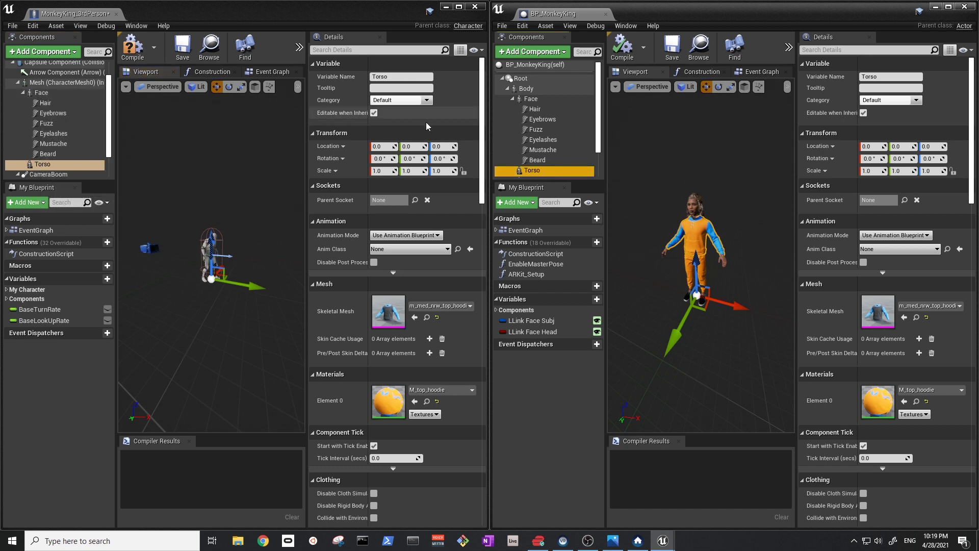
Copy the Legs skeletal mesh component from BP_MonkeyKing under Mesh in MonkeyKing_3rdPerson and name it Legs
{"action": "scroll", "coordinate": [574, 151], "scroll_direction": "down", "scroll_amount": 2}
{"action": "left_click", "coordinate": [550, 153]}
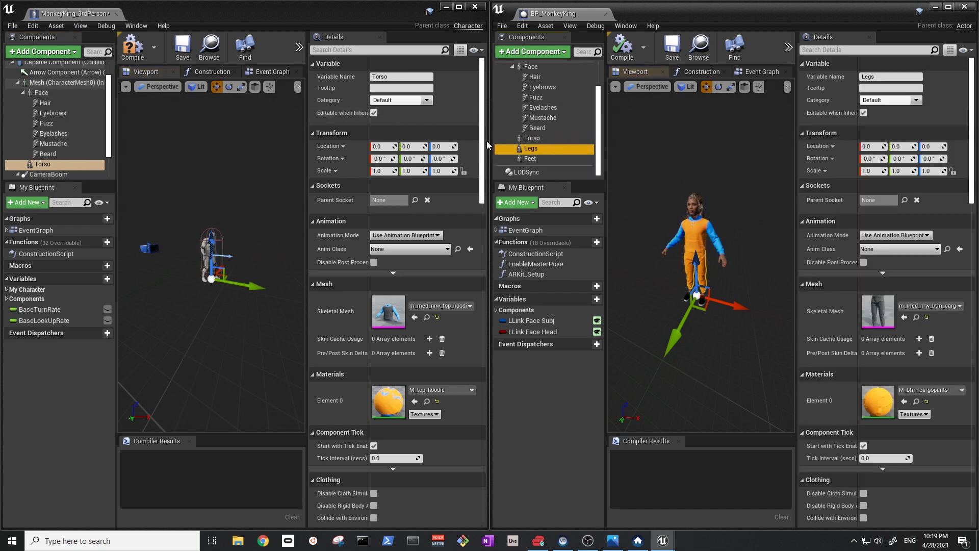
{"action": "key", "text": "ctrl+c"}
{"action": "left_click", "coordinate": [66, 87]}
{"action": "key", "text": "ctrl+v"}
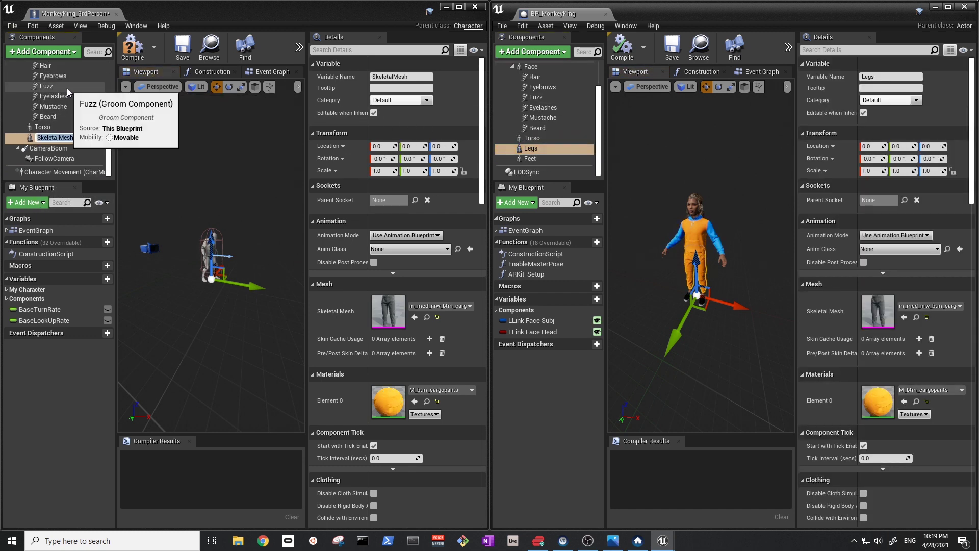
{"action": "key", "text": "F2"}
{"action": "type", "text": "Legs"}
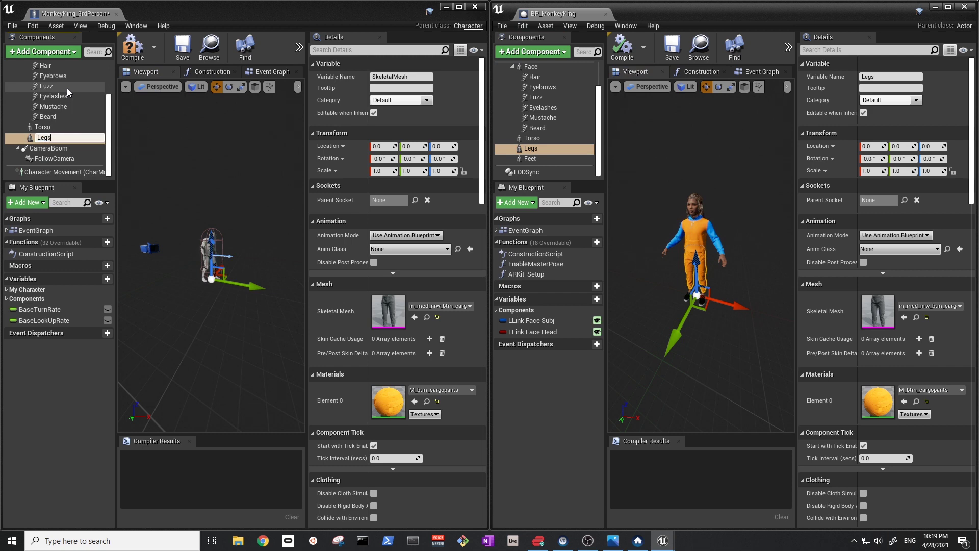
{"action": "key", "text": "Return"}
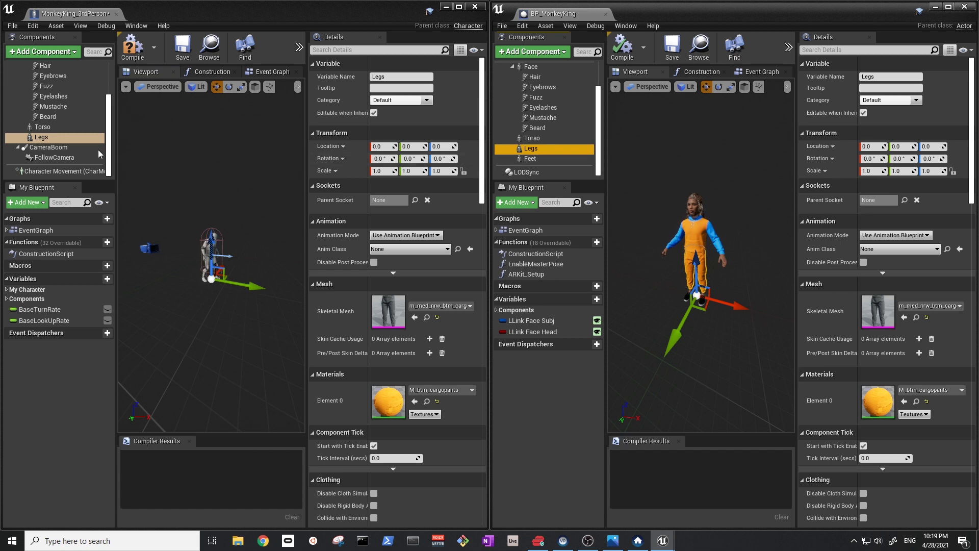
Copy the Feet skeletal mesh component from BP_MonkeyKing under Mesh in MonkeyKing_3rdPerson and name it Feet
{"action": "scroll", "coordinate": [99, 154], "scroll_direction": "up", "scroll_amount": 2}
{"action": "left_click", "coordinate": [528, 159]}
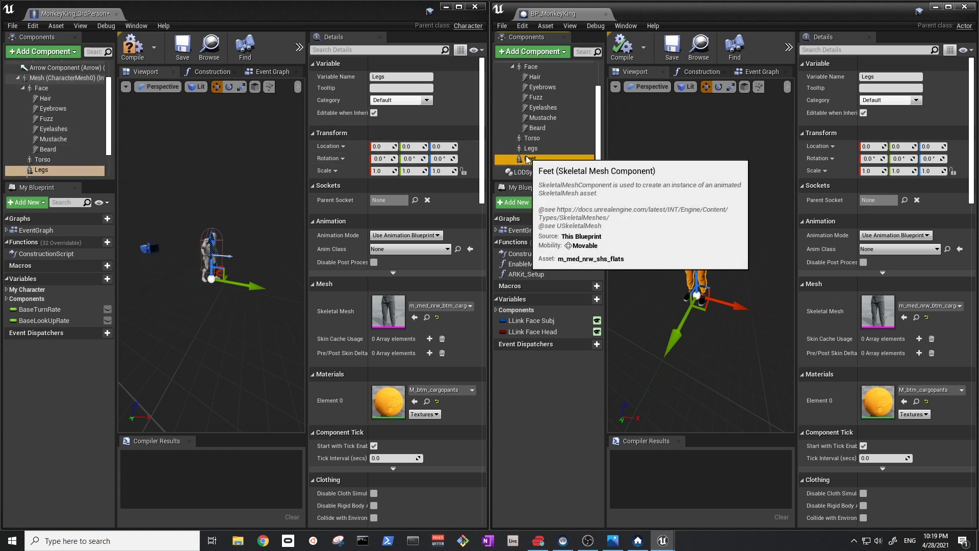
{"action": "left_click", "coordinate": [45, 83]}
{"action": "key", "text": "ctrl+v"}
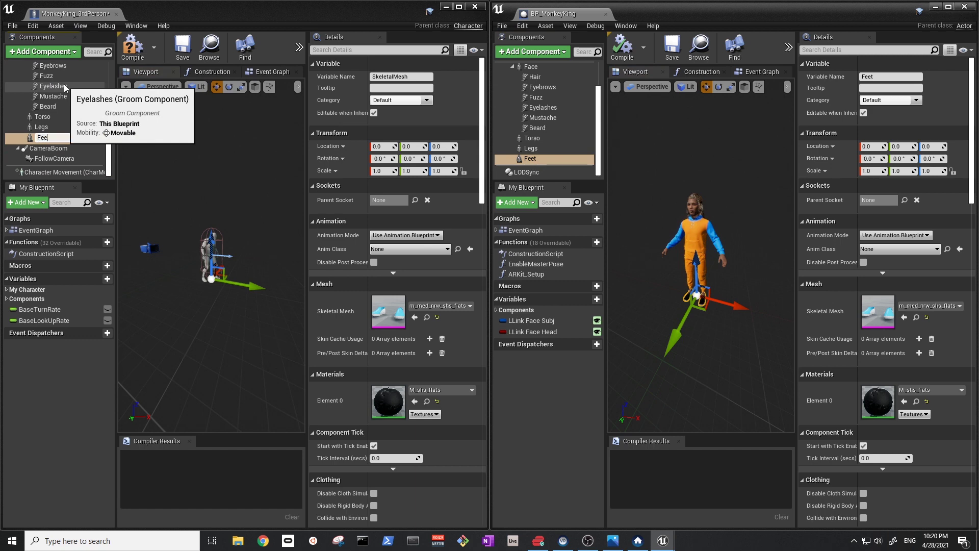
{"action": "type", "text": "Feet"}
{"action": "key", "text": "Return"}
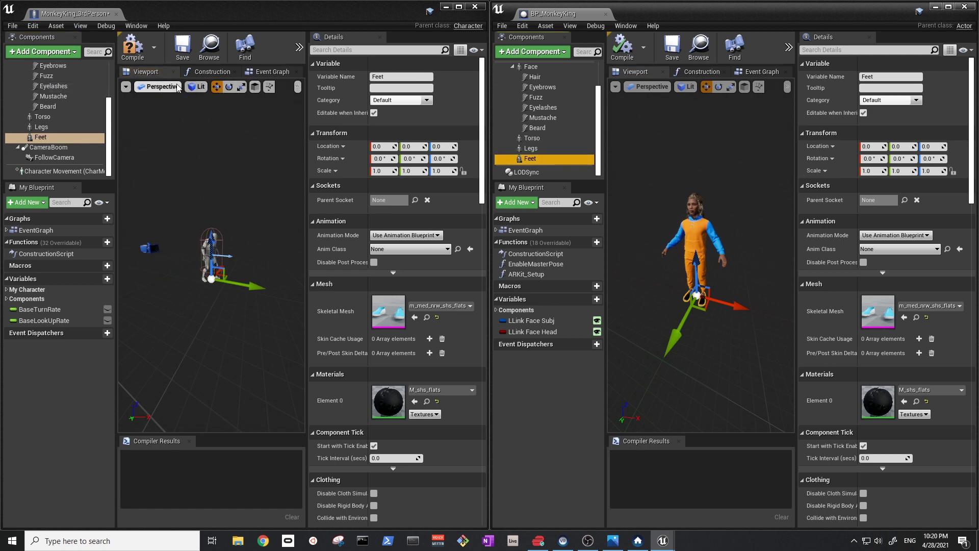
Copy the LODSync component from BP_MonkeyKing into MonkeyKing_3rdPerson, and compile and save the blueprint
{"action": "left_click", "coordinate": [528, 173]}
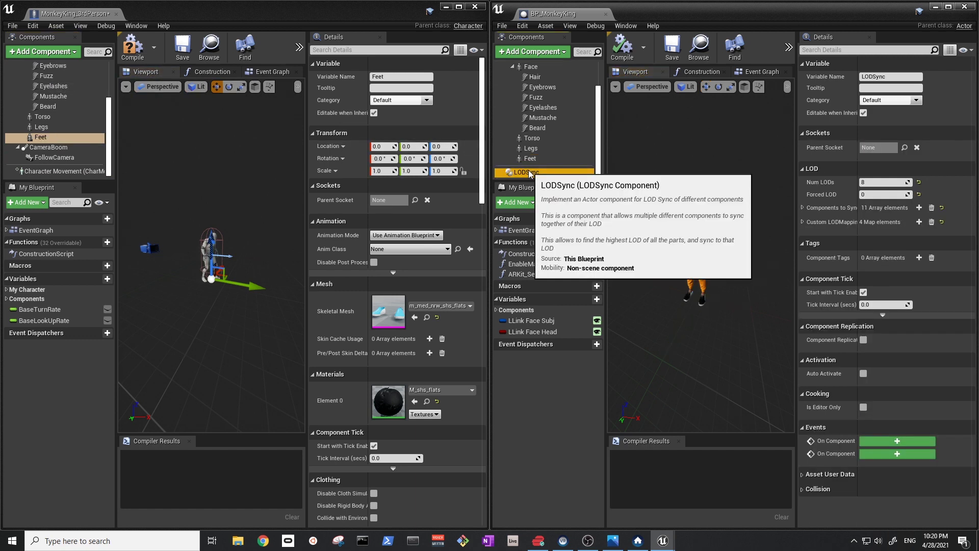
{"action": "right_click", "coordinate": [530, 172]}
{"action": "left_click", "coordinate": [570, 216]}
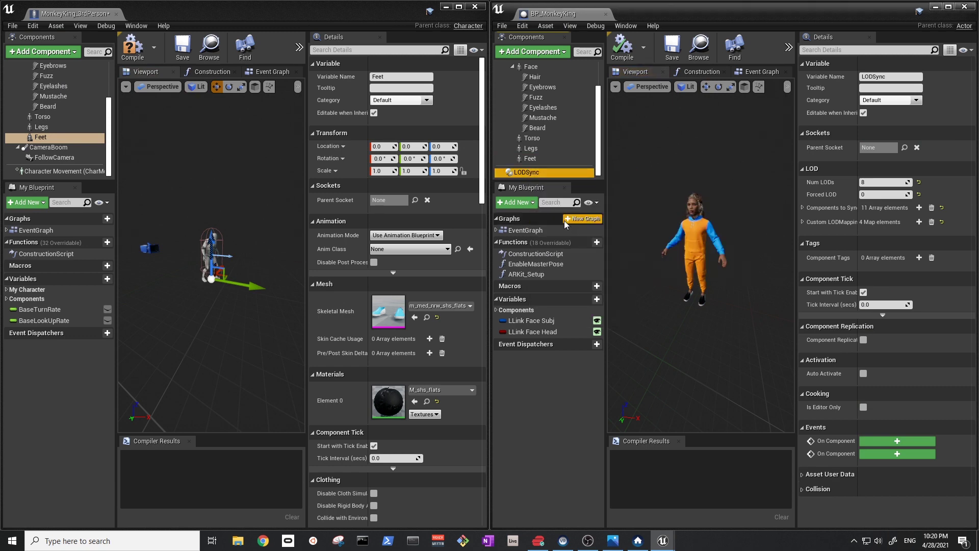
{"action": "right_click", "coordinate": [78, 172]}
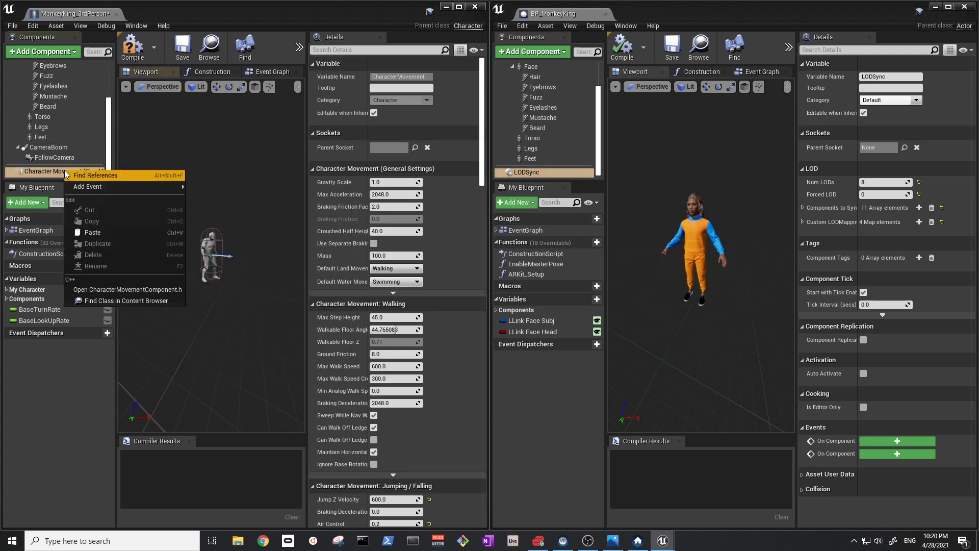
{"action": "left_click", "coordinate": [109, 234]}
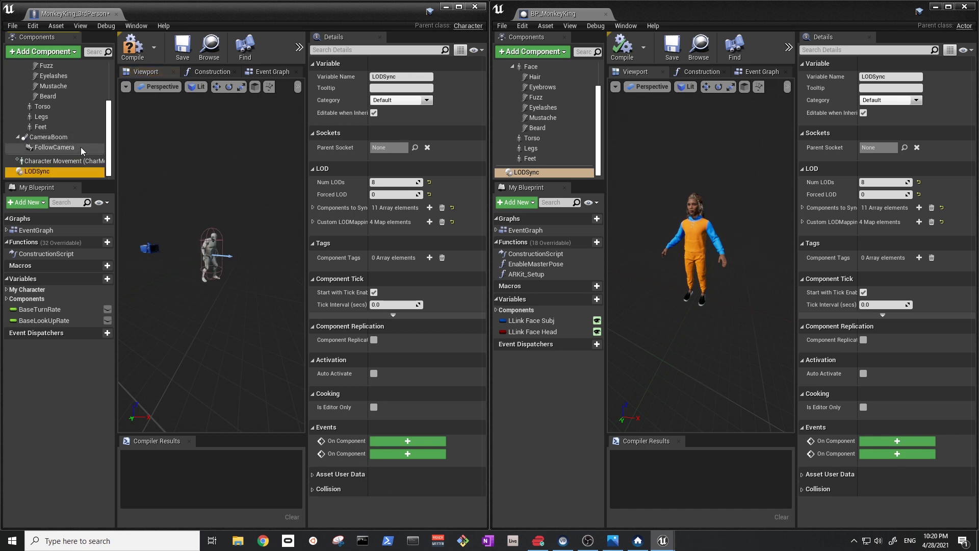
{"action": "scroll", "coordinate": [81, 148], "scroll_direction": "up", "scroll_amount": 3}
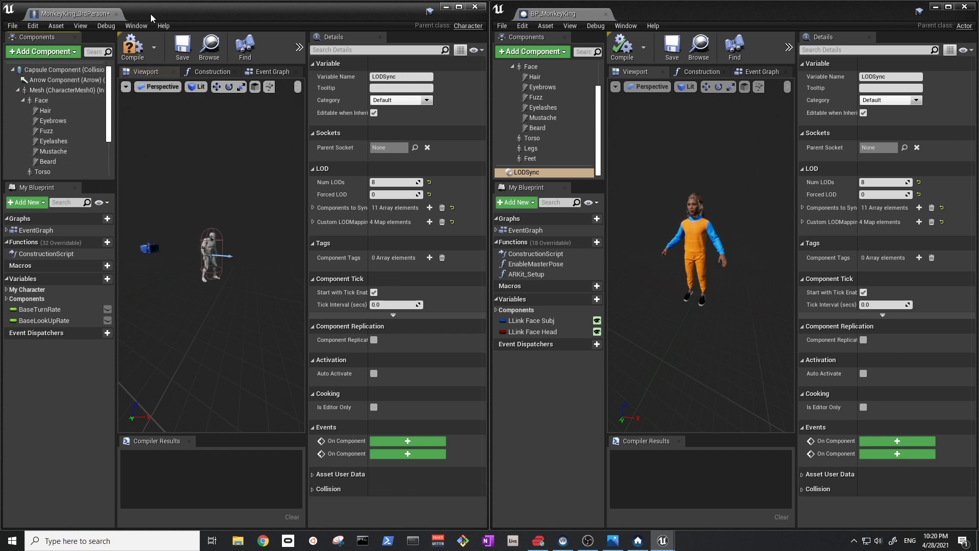
{"action": "left_click", "coordinate": [133, 47]}
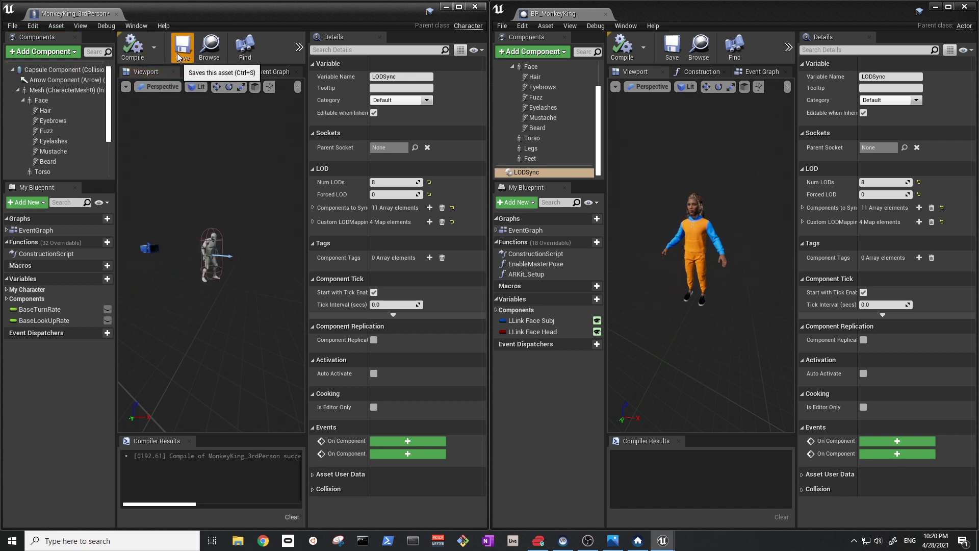
{"action": "left_click", "coordinate": [182, 46]}
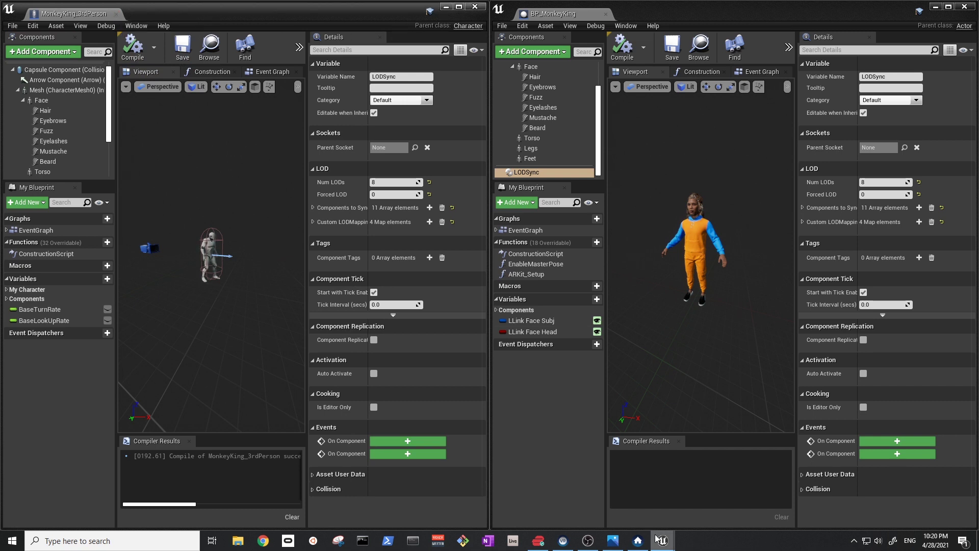
{"action": "left_click", "coordinate": [446, 8]}
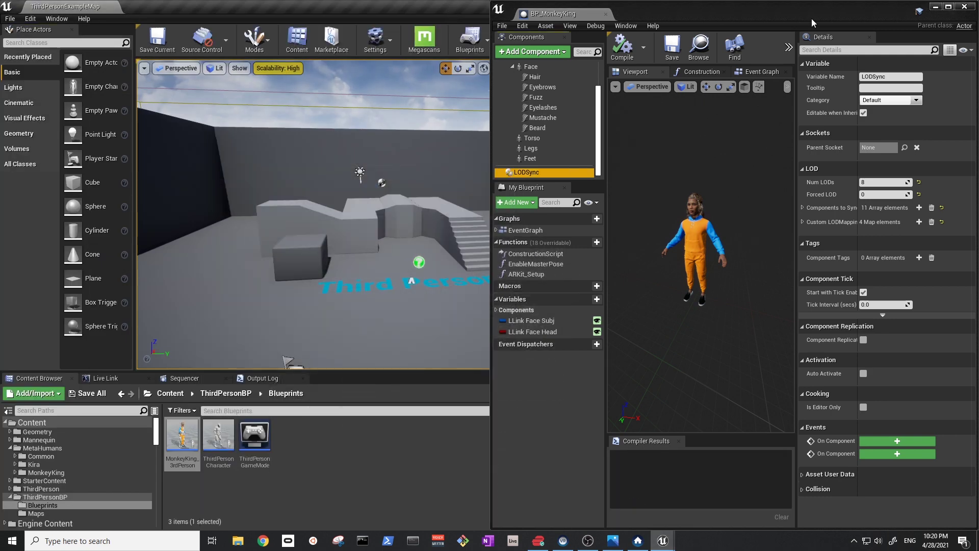
{"action": "left_click", "coordinate": [936, 8]}
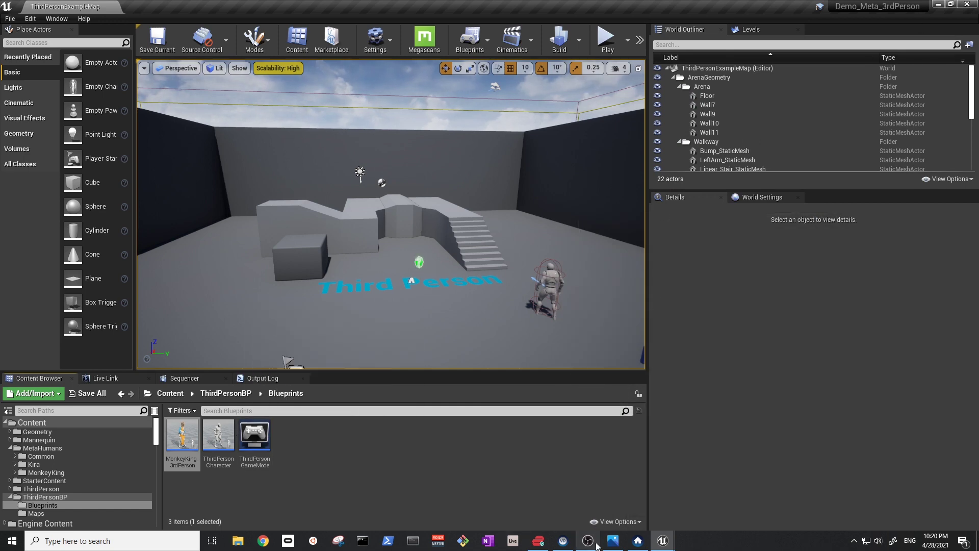
{"action": "mouse_move", "coordinate": [662, 541]}
{"action": "left_click", "coordinate": [688, 497]}
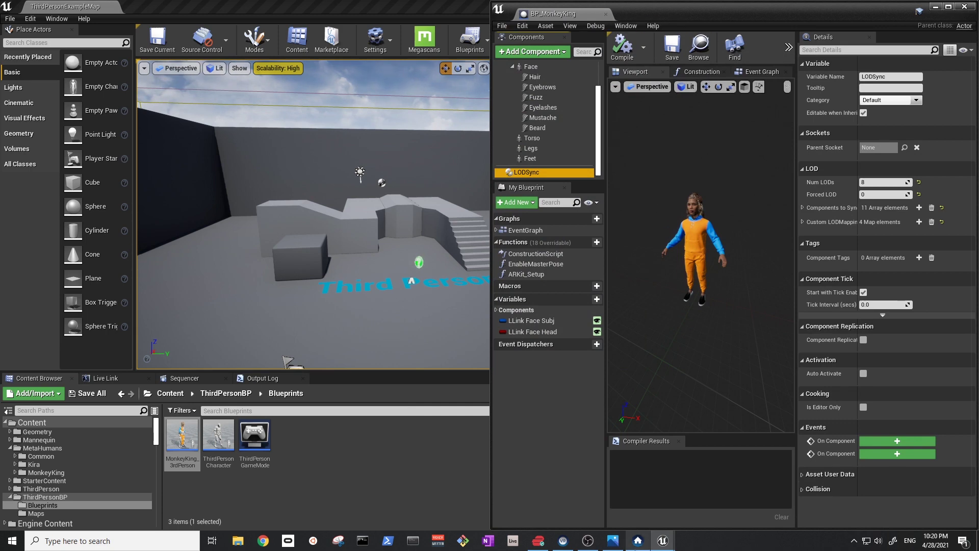
{"action": "mouse_move", "coordinate": [671, 546]}
{"action": "left_click", "coordinate": [754, 481]}
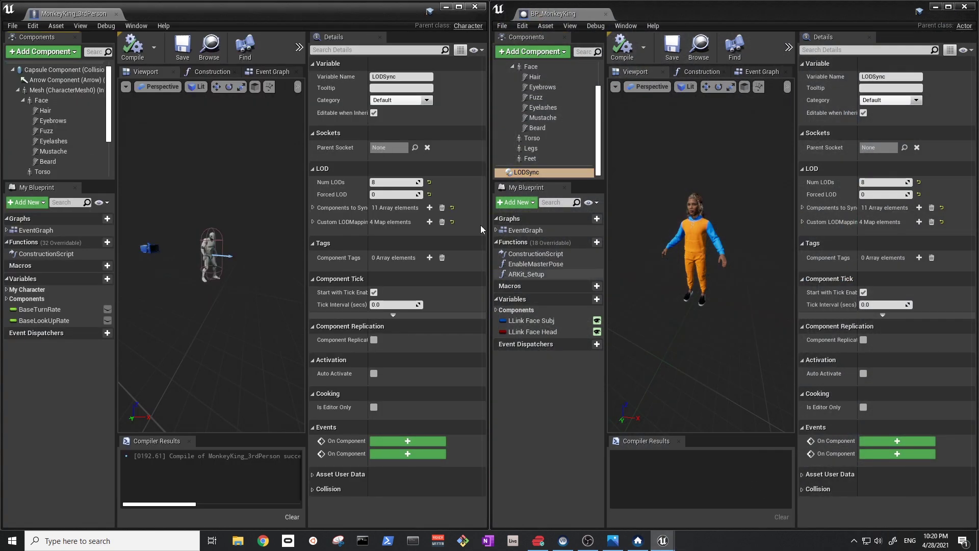
Move the BP_MonkeyKing and MonkeyKing_3rdPerson blueprint editors into the main editor window, with MonkeyKing_3rdPerson's viewport shown
{"action": "left_click", "coordinate": [117, 17]}
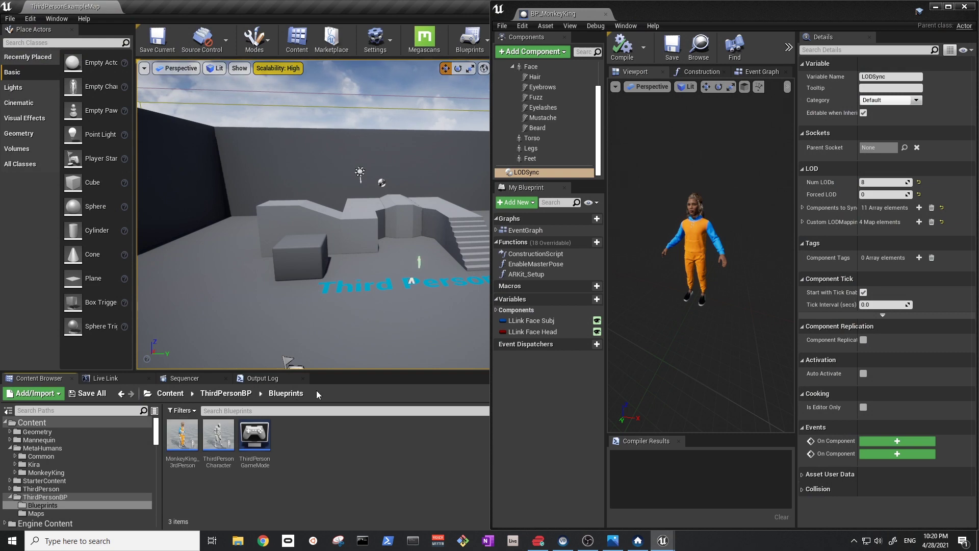
{"action": "left_click_drag", "start_coordinate": [558, 13], "coordinate": [409, 9]}
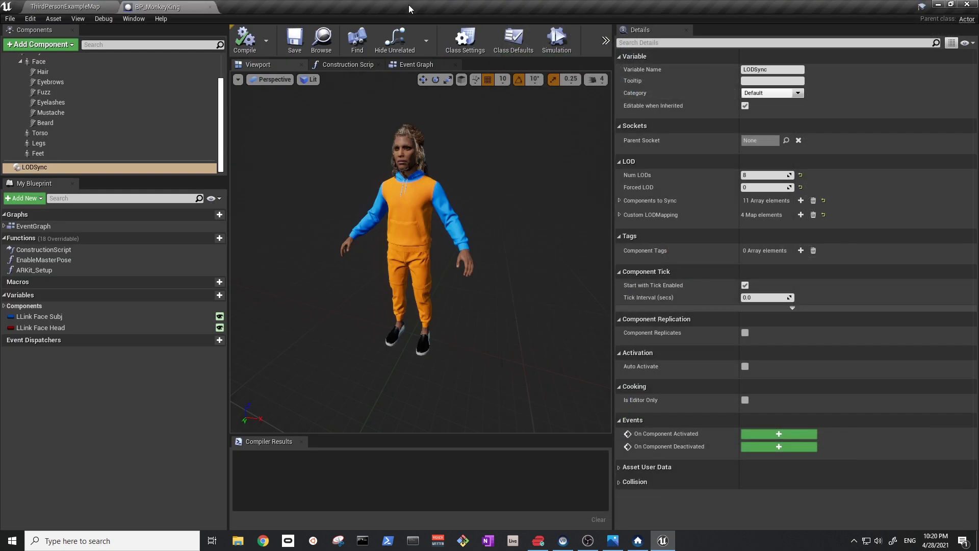
{"action": "left_click", "coordinate": [99, 9]}
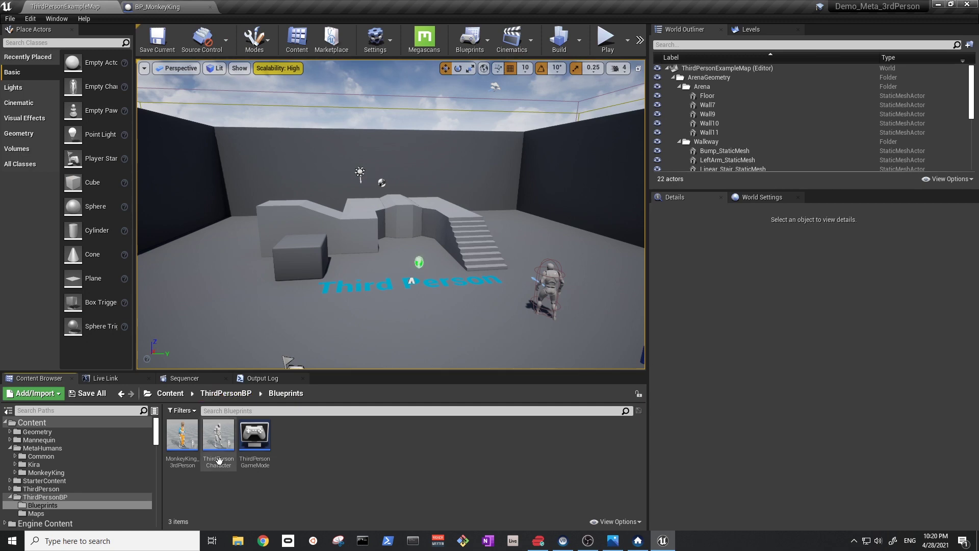
{"action": "double_click", "coordinate": [182, 437]}
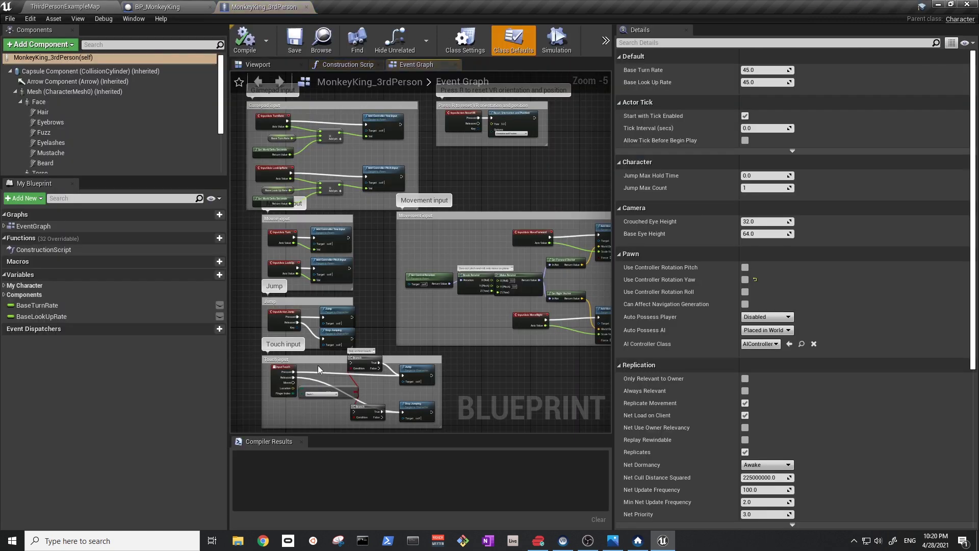
{"action": "left_click", "coordinate": [260, 68]}
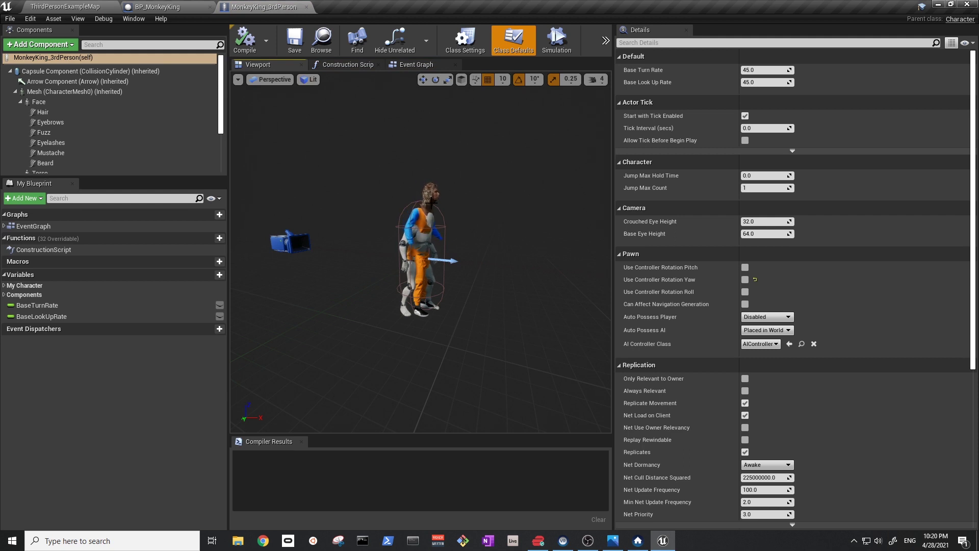
{"action": "scroll", "coordinate": [191, 129], "scroll_direction": "down", "scroll_amount": 1}
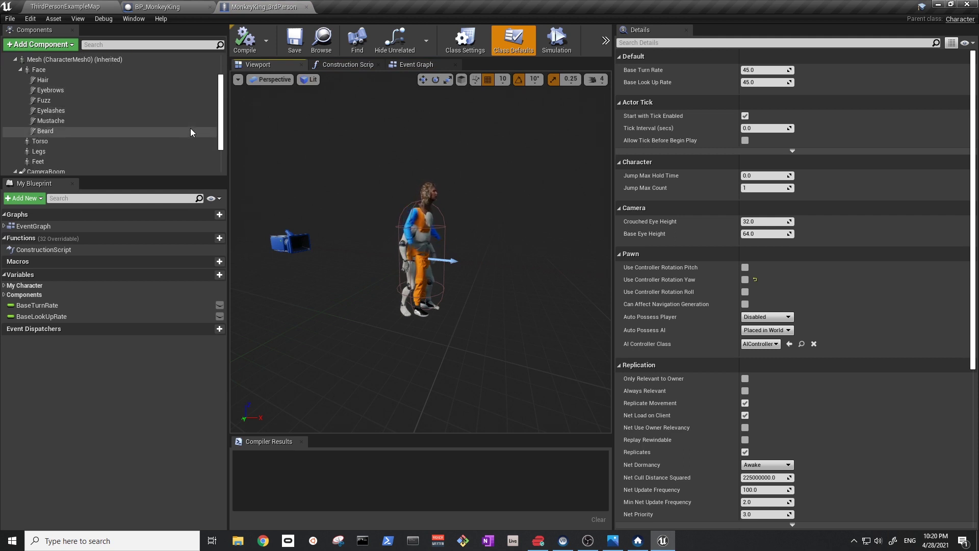
{"action": "scroll", "coordinate": [190, 132], "scroll_direction": "up", "scroll_amount": 1}
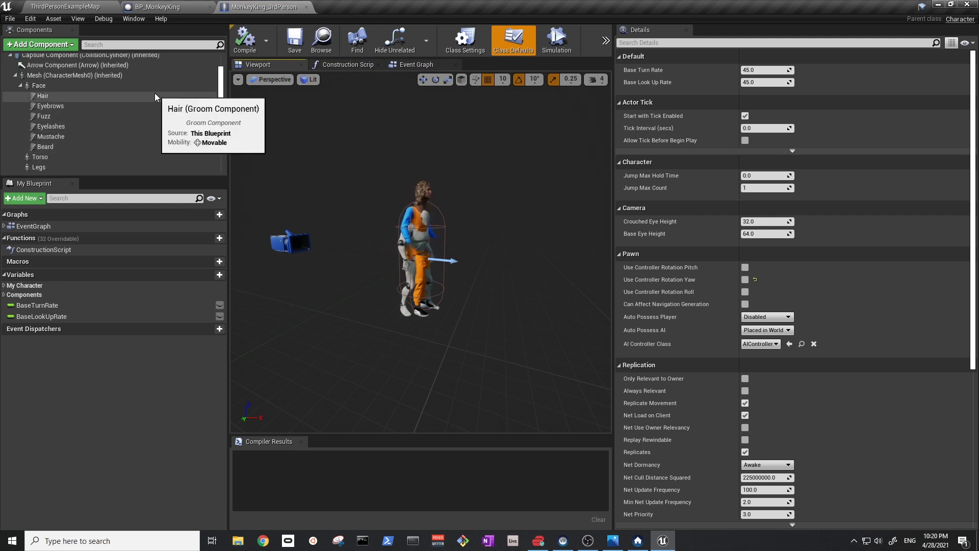
{"action": "left_click", "coordinate": [151, 90]}
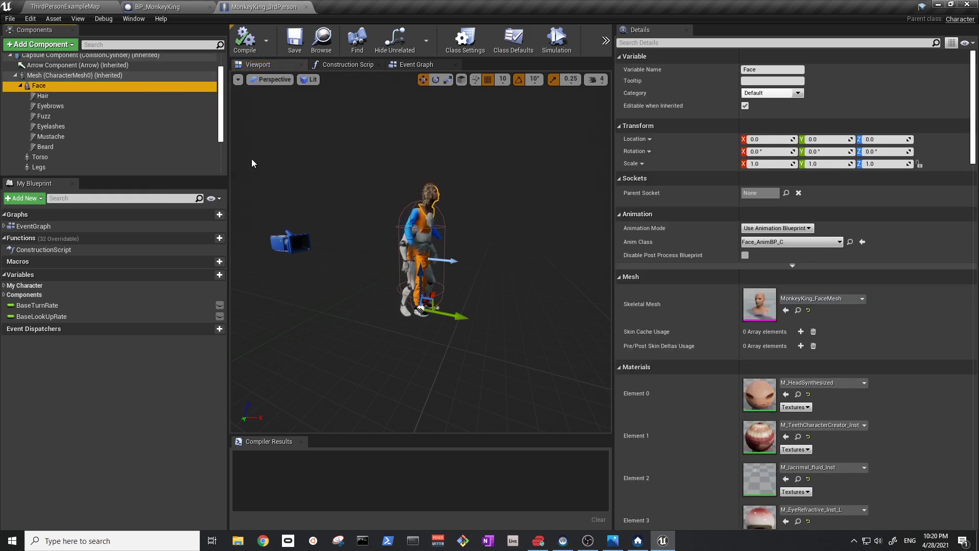
{"action": "left_click", "coordinate": [762, 244]}
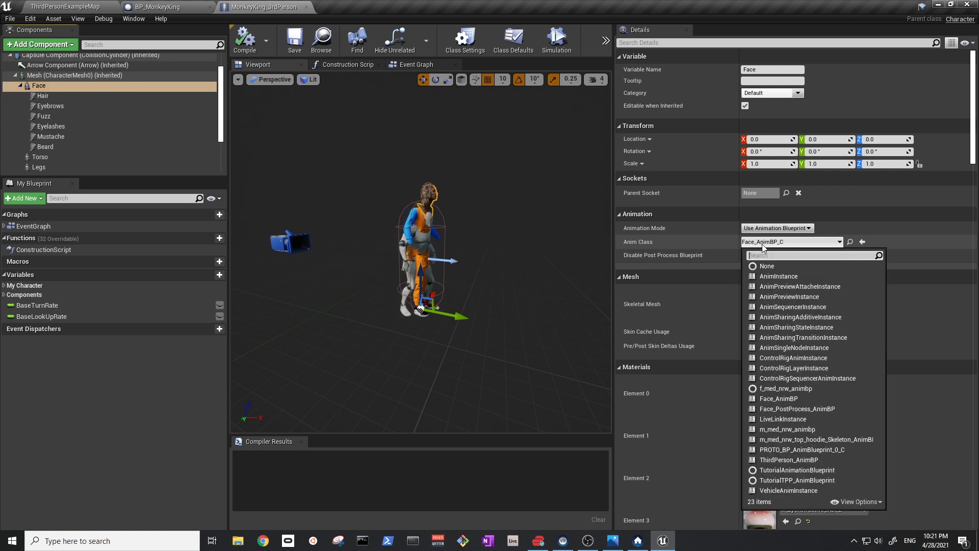
{"action": "left_click", "coordinate": [794, 266]}
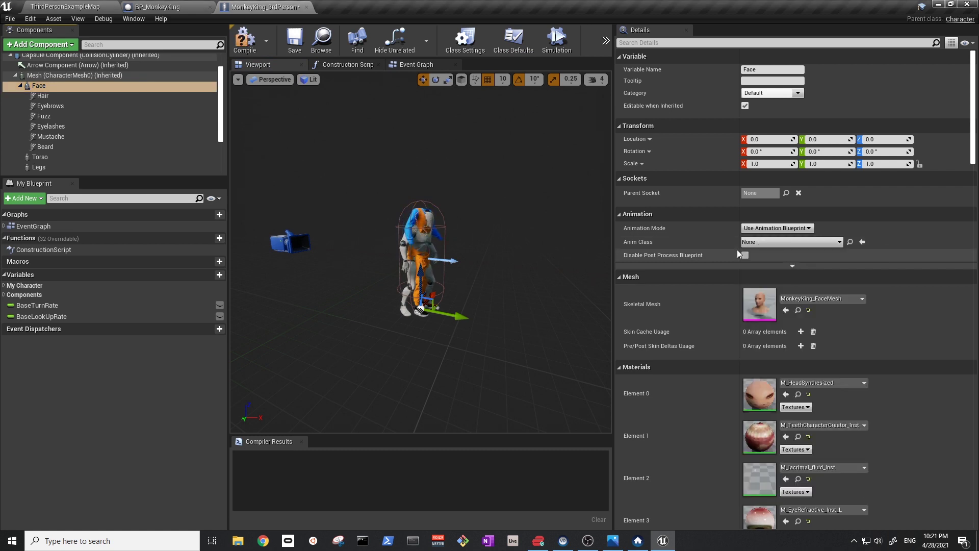
{"action": "key", "text": "ctrl+z"}
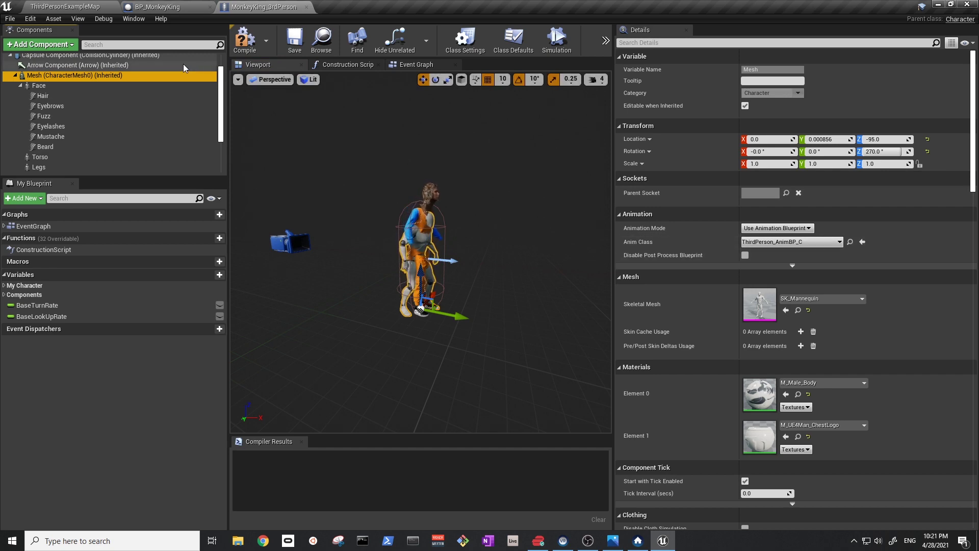
Set the anim class of the inherited Mesh component in MonkeyKing_3rdPerson to None
{"action": "scroll", "coordinate": [32, 80], "scroll_direction": "up", "scroll_amount": 1}
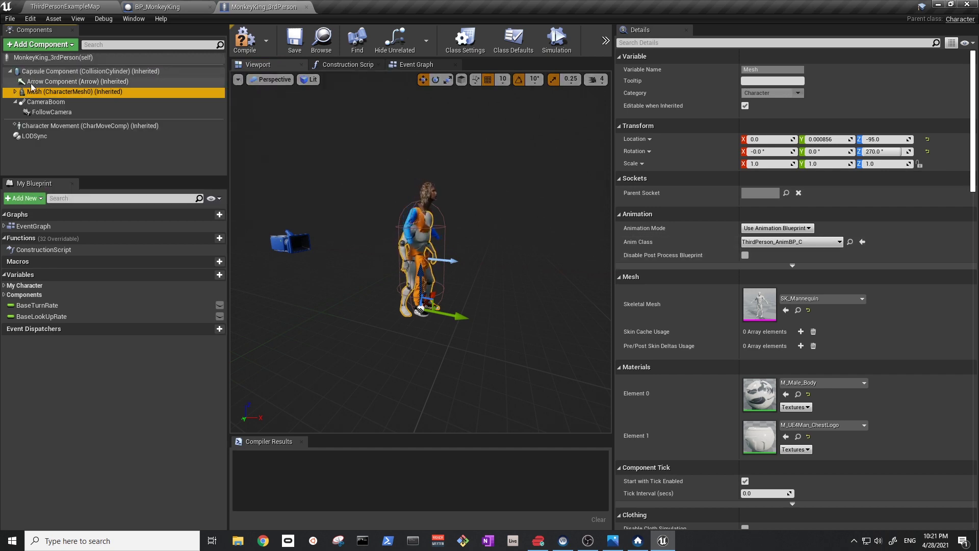
{"action": "left_click", "coordinate": [16, 92]}
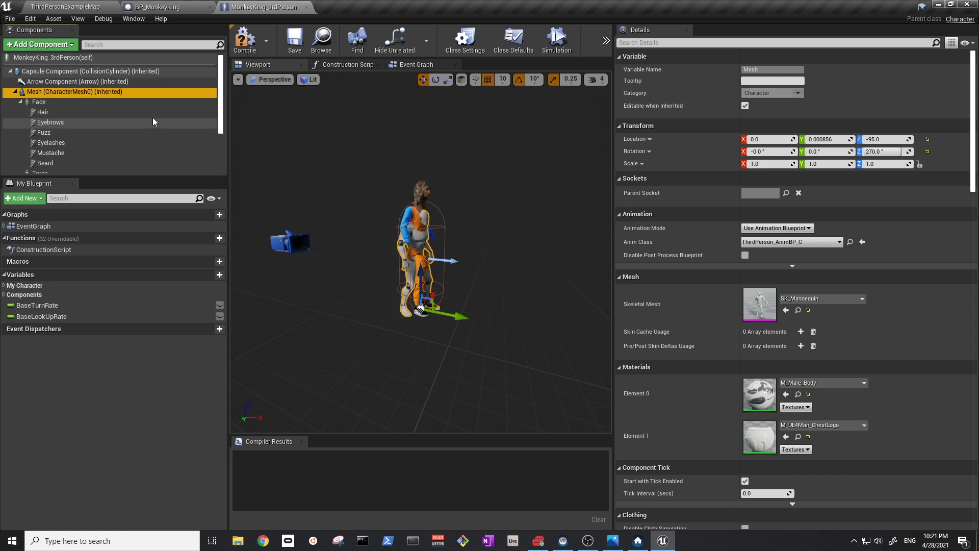
{"action": "left_click", "coordinate": [800, 242]}
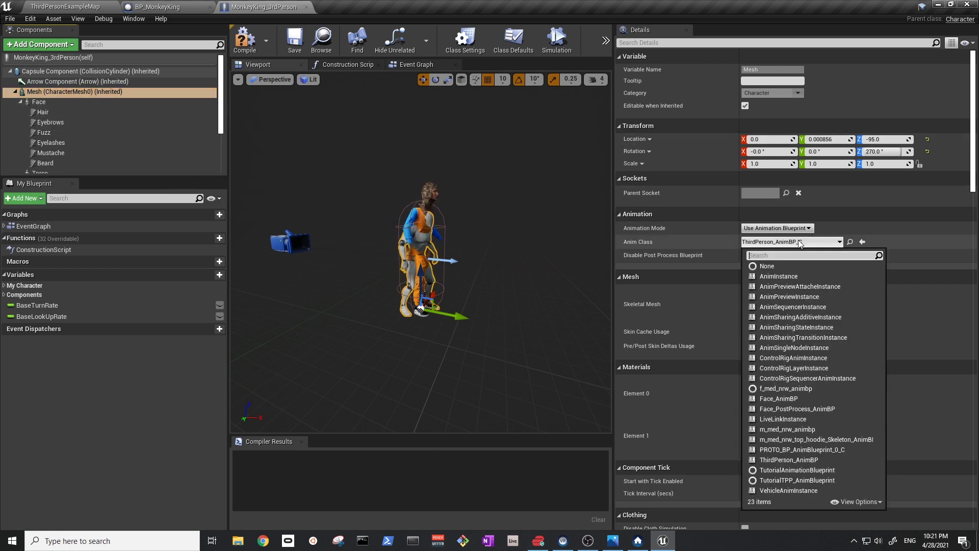
{"action": "left_click", "coordinate": [798, 263]}
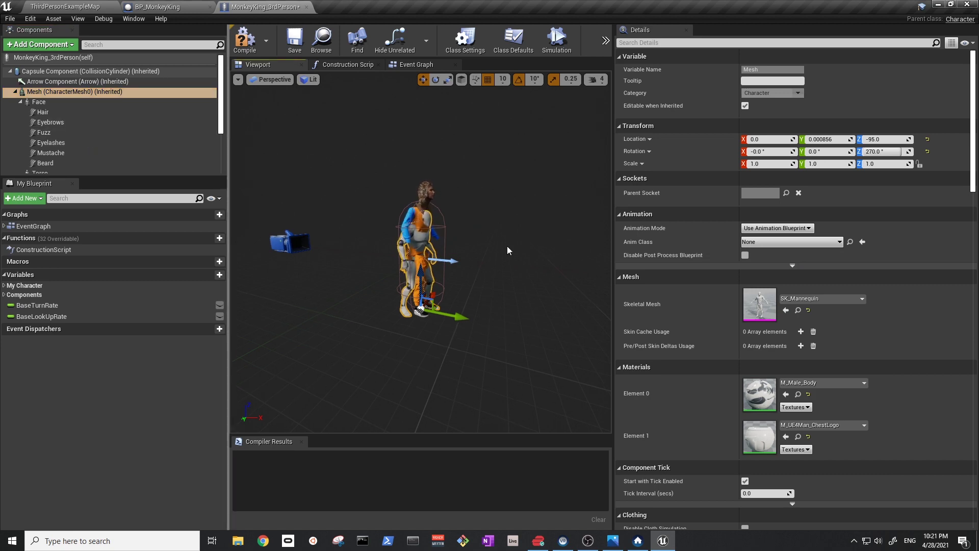
Examine the overlapping character in the viewport and the details of the Face, Eyebrows and Torso components under Mesh
{"action": "left_click_drag", "start_coordinate": [501, 245], "coordinate": [500, 204]}
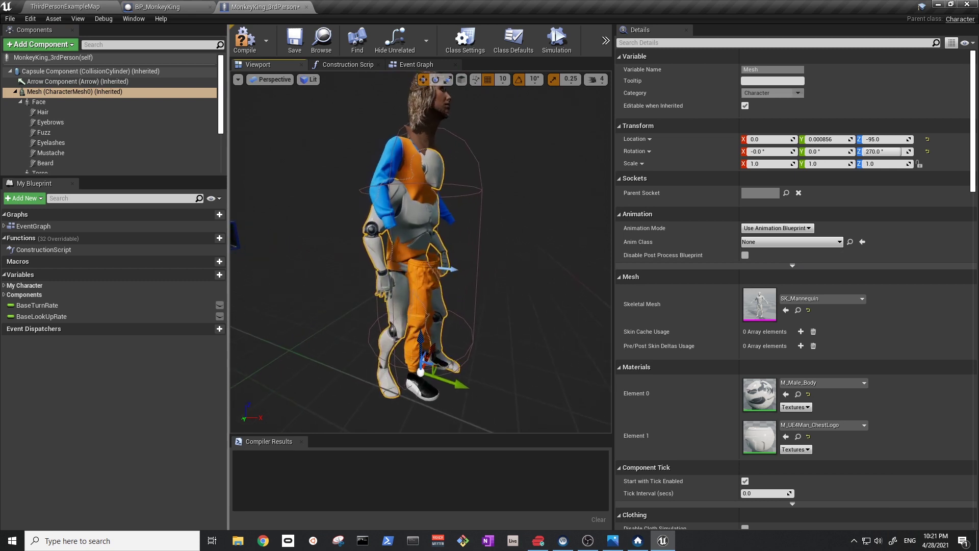
{"action": "left_click", "coordinate": [85, 101]}
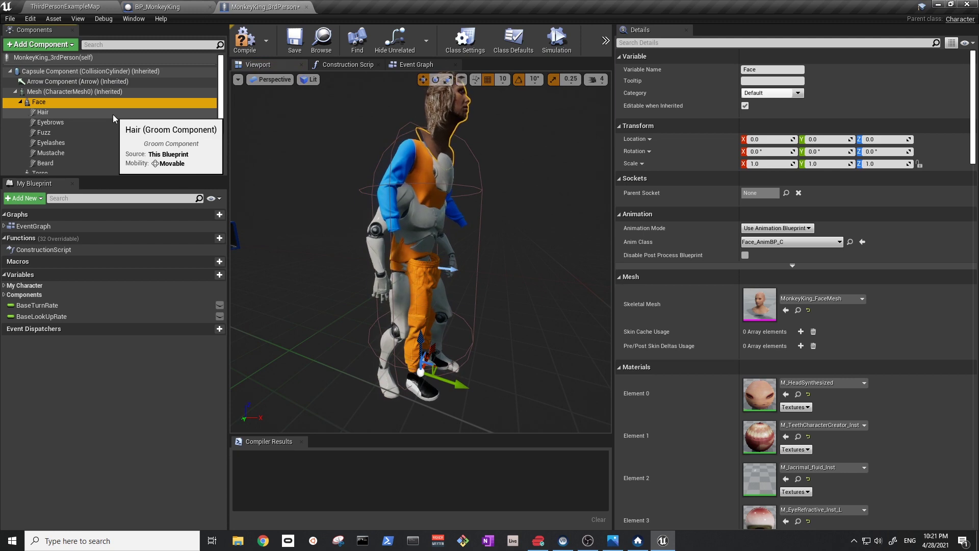
{"action": "left_click", "coordinate": [112, 114]}
{"action": "left_click", "coordinate": [122, 125]}
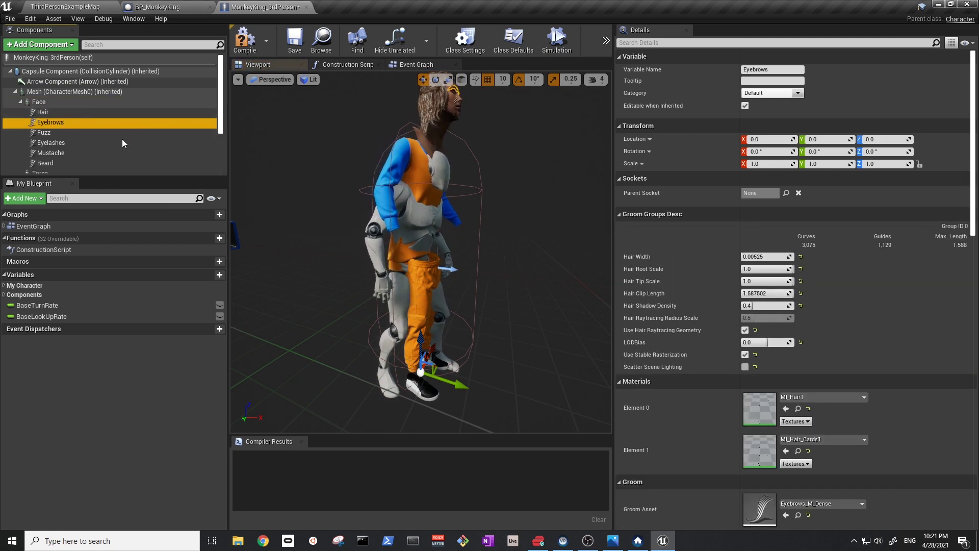
{"action": "scroll", "coordinate": [115, 154], "scroll_direction": "down", "scroll_amount": 2}
{"action": "left_click", "coordinate": [109, 143]}
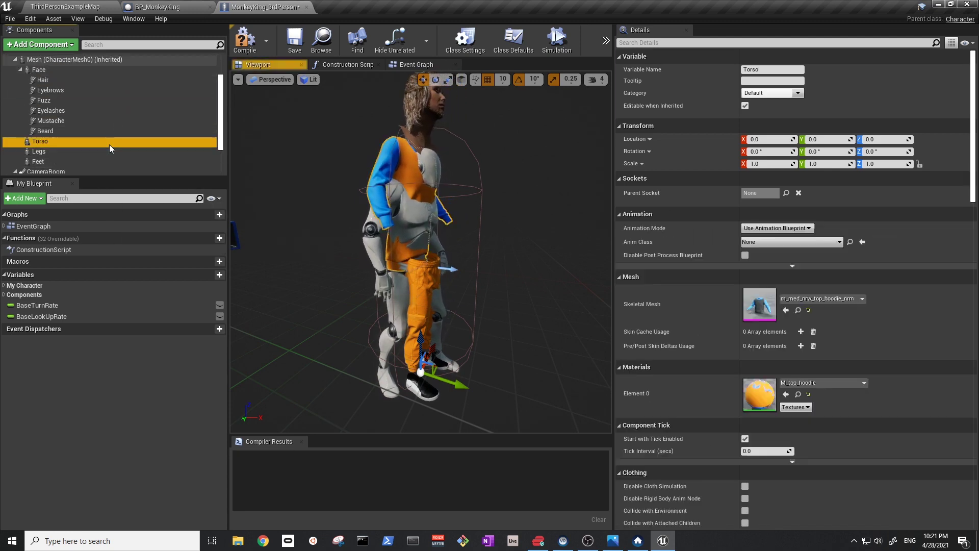
{"action": "scroll", "coordinate": [107, 145], "scroll_direction": "up", "scroll_amount": 1}
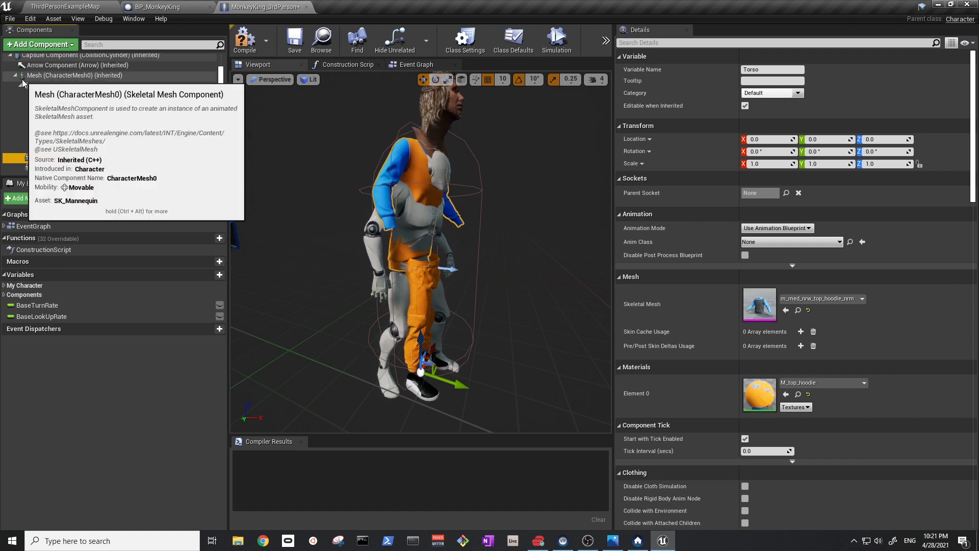
{"action": "left_click", "coordinate": [35, 92]}
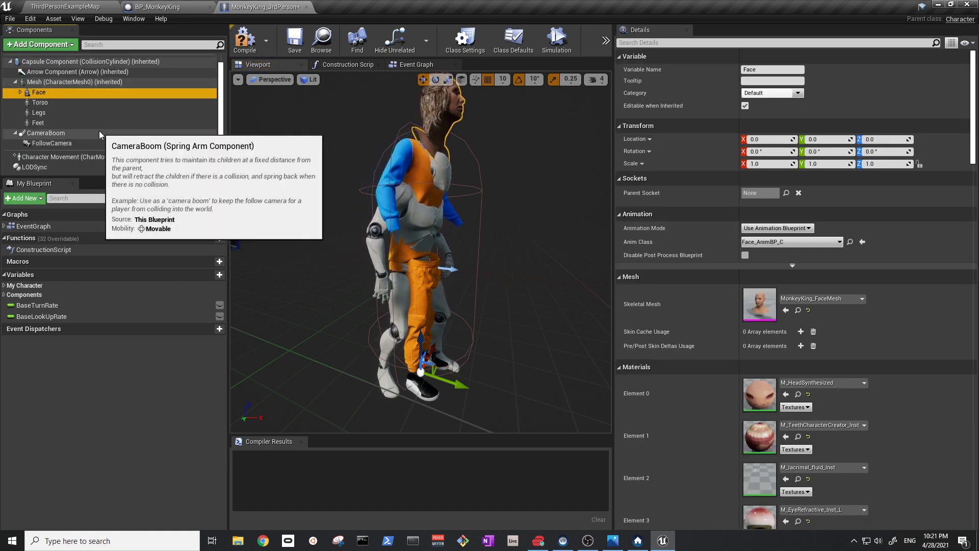
Select the inherited Mesh component in MonkeyKing_3rdPerson and review the skeletal meshes available for it
{"action": "left_click", "coordinate": [118, 81]}
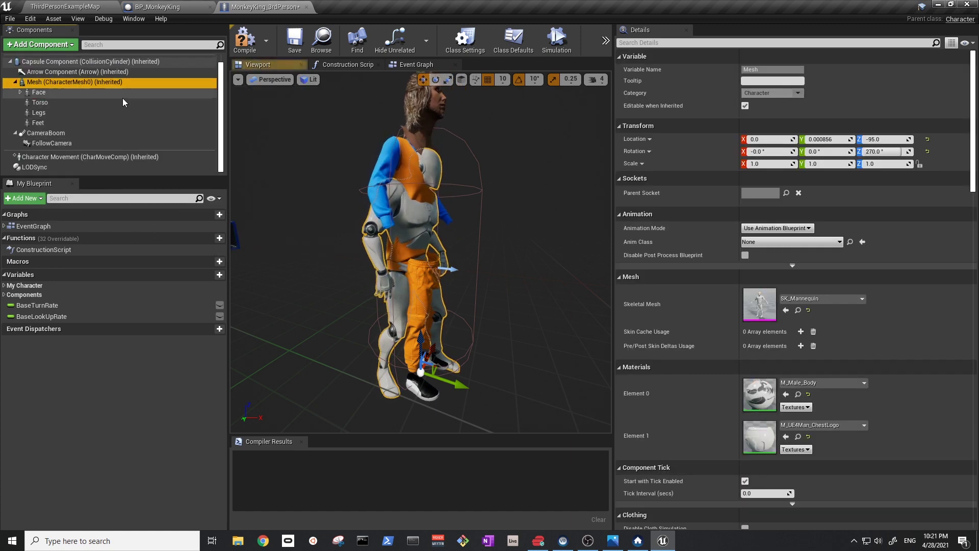
{"action": "left_click", "coordinate": [860, 299]}
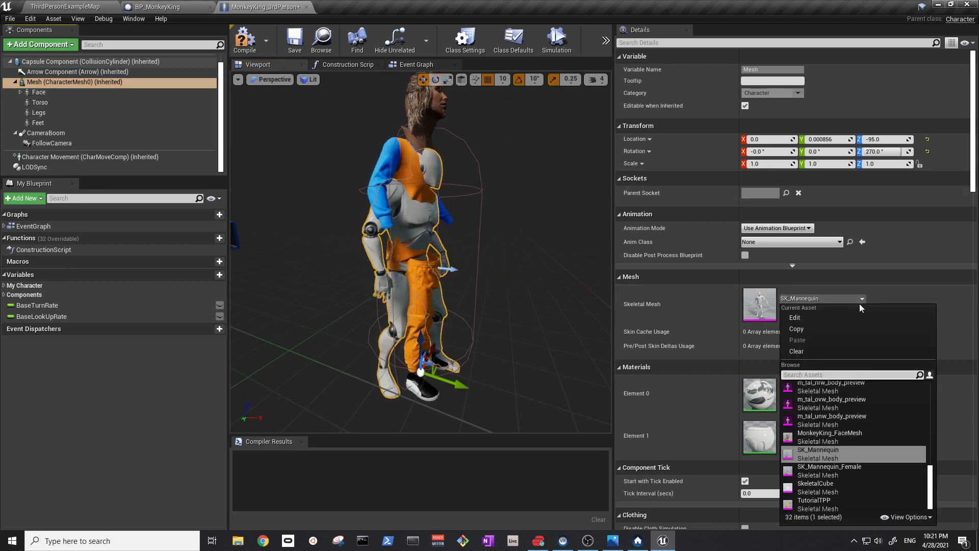
{"action": "left_click", "coordinate": [854, 301]}
{"action": "left_click", "coordinate": [854, 301]}
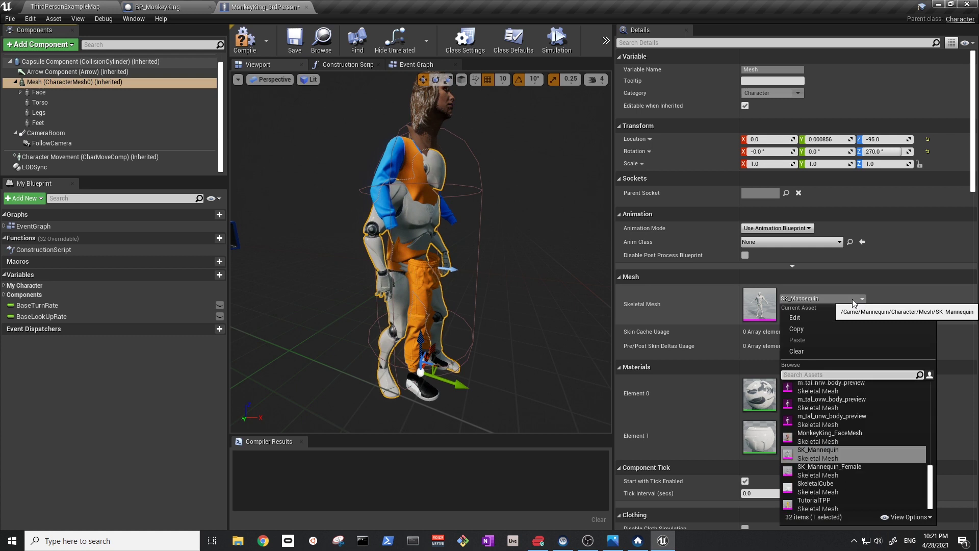
{"action": "left_click", "coordinate": [853, 301]}
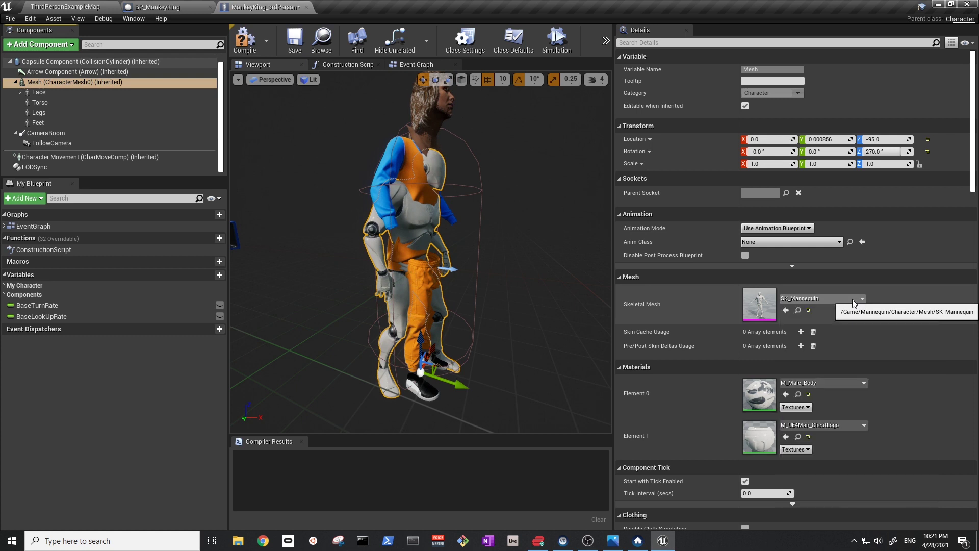
Locate the m_med_nrw_body asset used by BP_MonkeyKing's Body component and assign it as the skeletal mesh of MonkeyKing_3rdPerson's inherited Mesh
{"action": "left_click", "coordinate": [188, 6]}
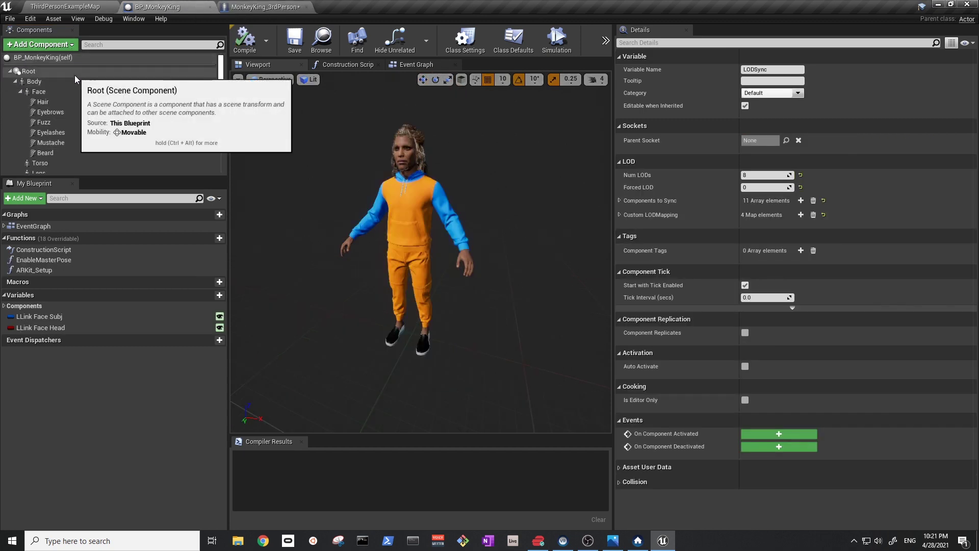
{"action": "left_click", "coordinate": [71, 81]}
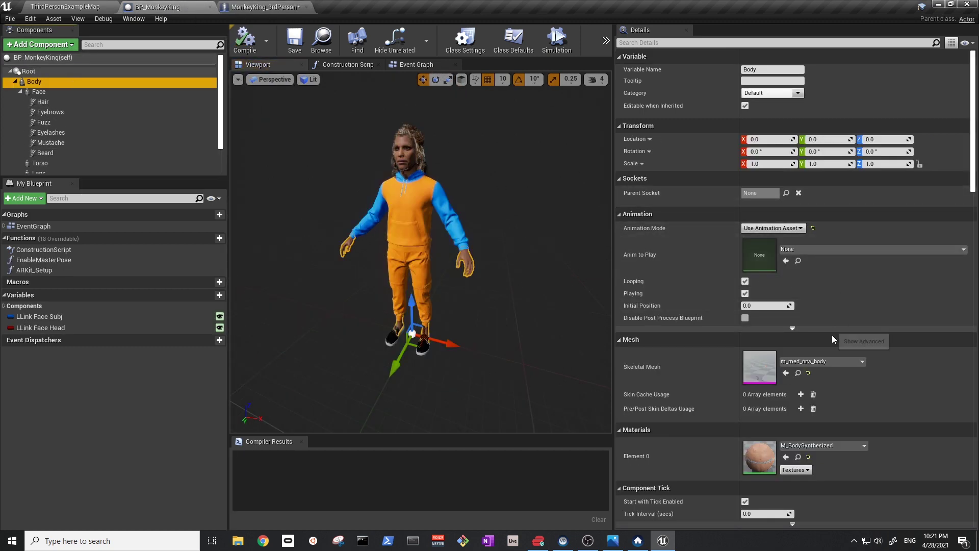
{"action": "left_click", "coordinate": [798, 372]}
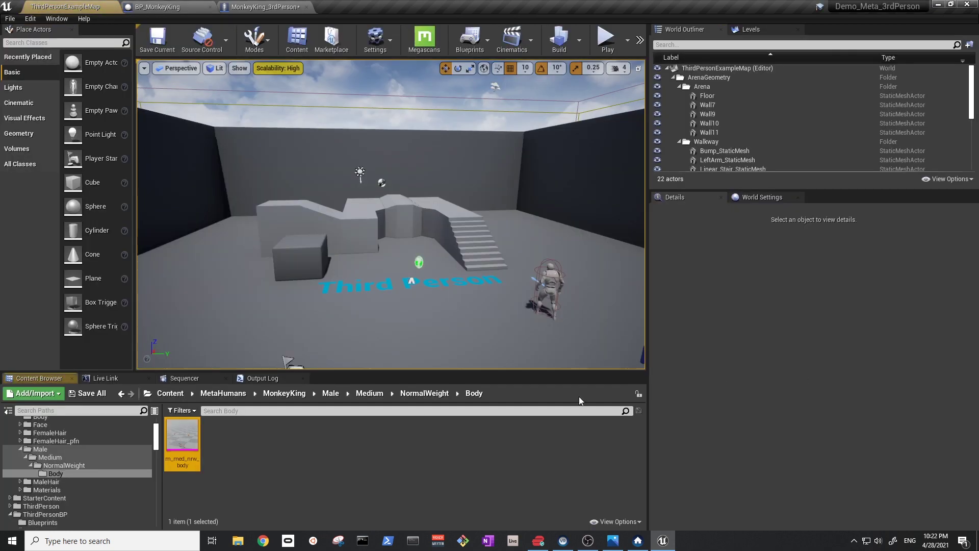
{"action": "mouse_move", "coordinate": [190, 447]}
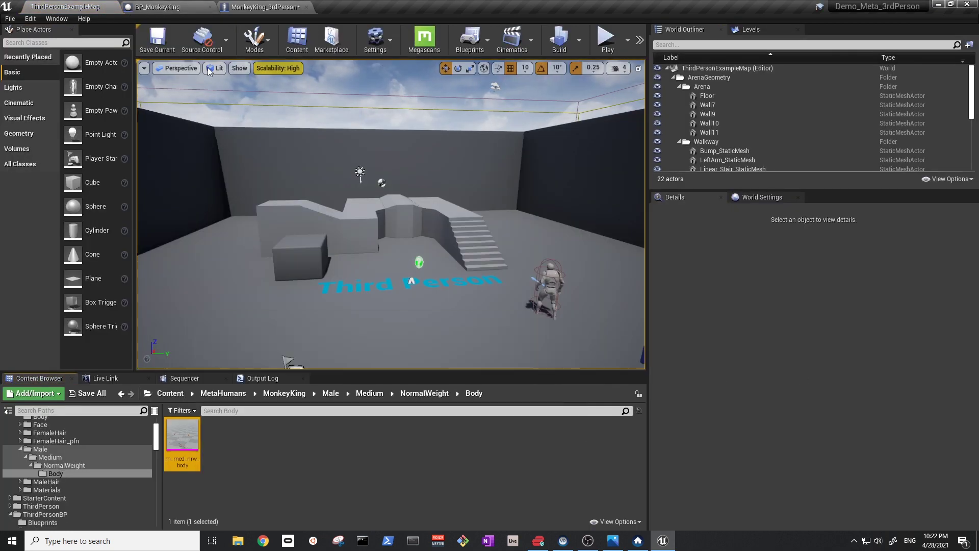
{"action": "left_click", "coordinate": [260, 6]}
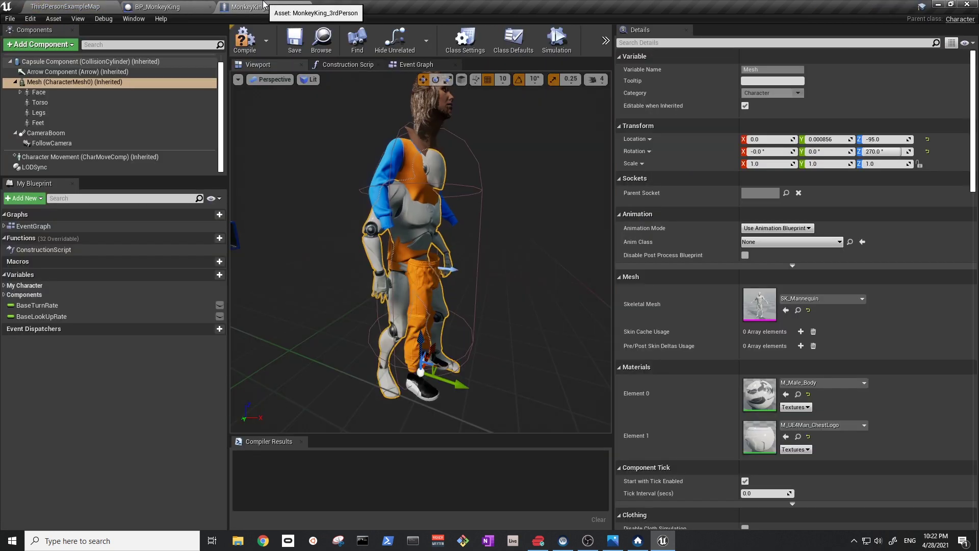
{"action": "left_click", "coordinate": [785, 310]}
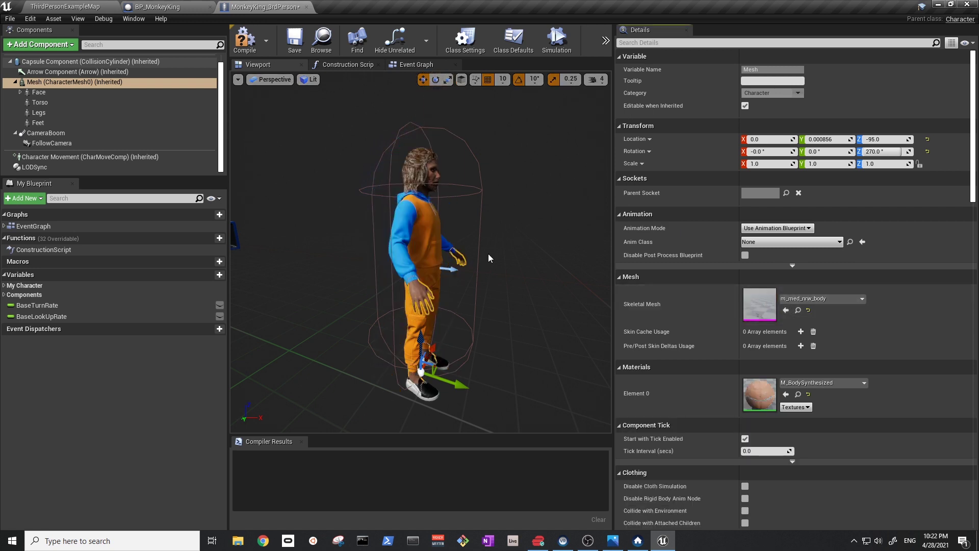
Inspect the character in the viewport, and compile and save MonkeyKing_3rdPerson
{"action": "right_click_drag", "start_coordinate": [489, 253], "coordinate": [557, 255]}
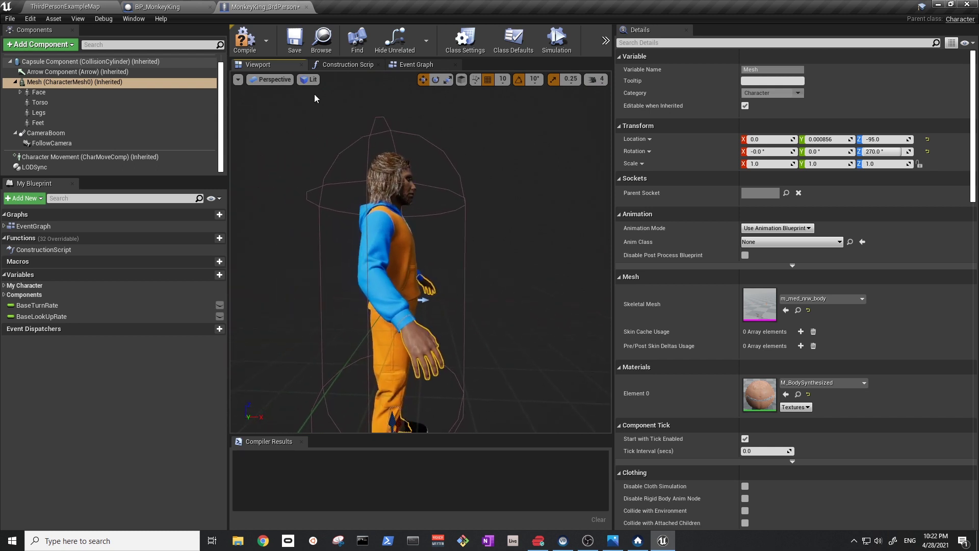
{"action": "left_click", "coordinate": [297, 46]}
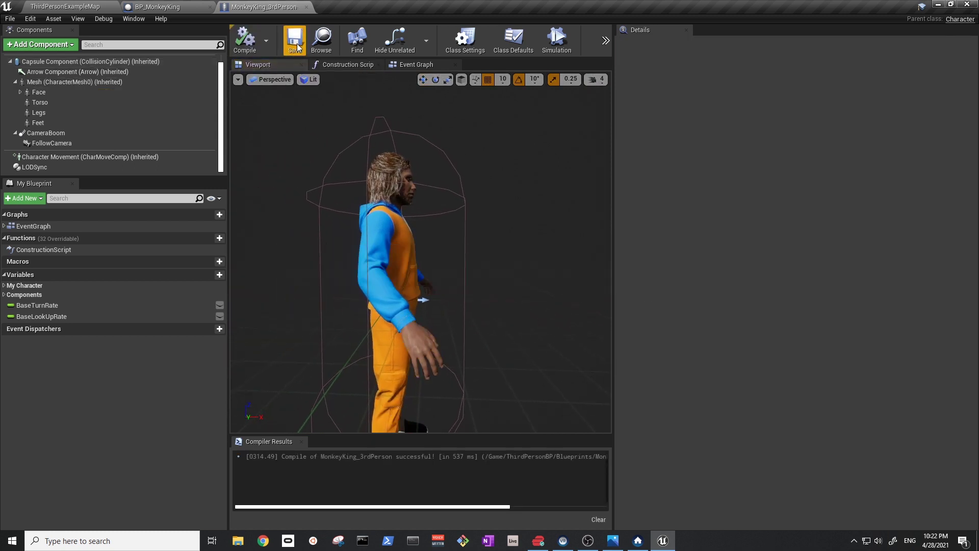
{"action": "scroll", "coordinate": [421, 255], "scroll_direction": "down", "scroll_amount": 5}
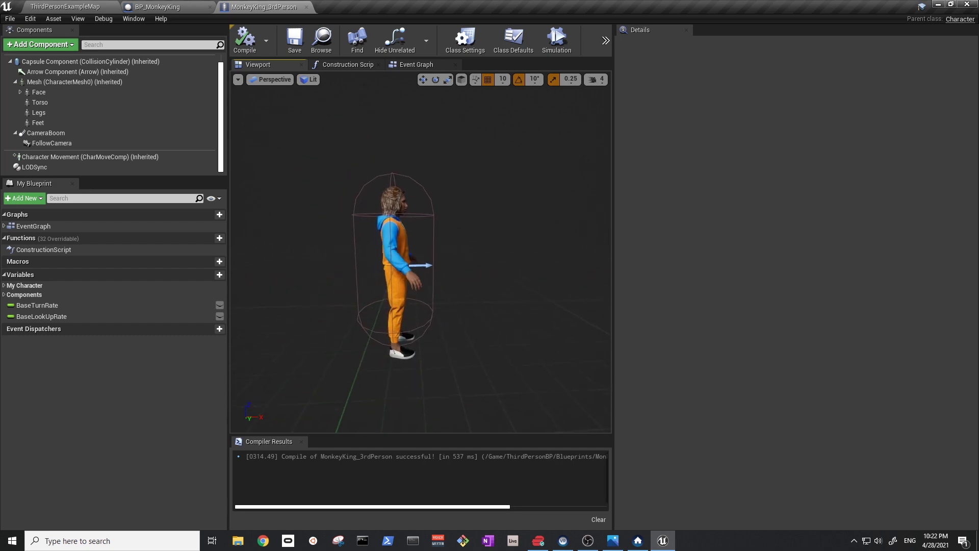
Delete the placed ThirdPersonCharacter actor from ThirdPersonExampleMap and briefly play-test the level
{"action": "left_click", "coordinate": [102, 7]}
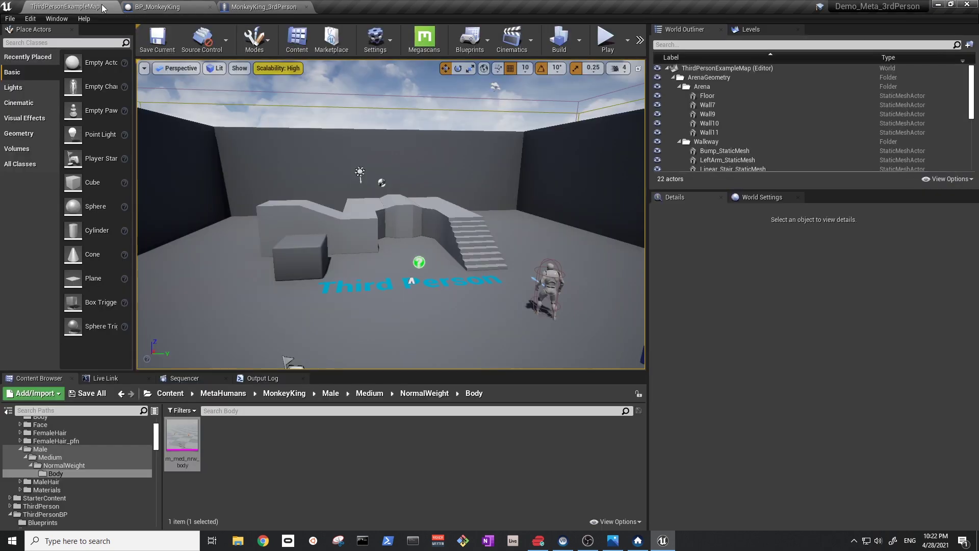
{"action": "left_click", "coordinate": [549, 281]}
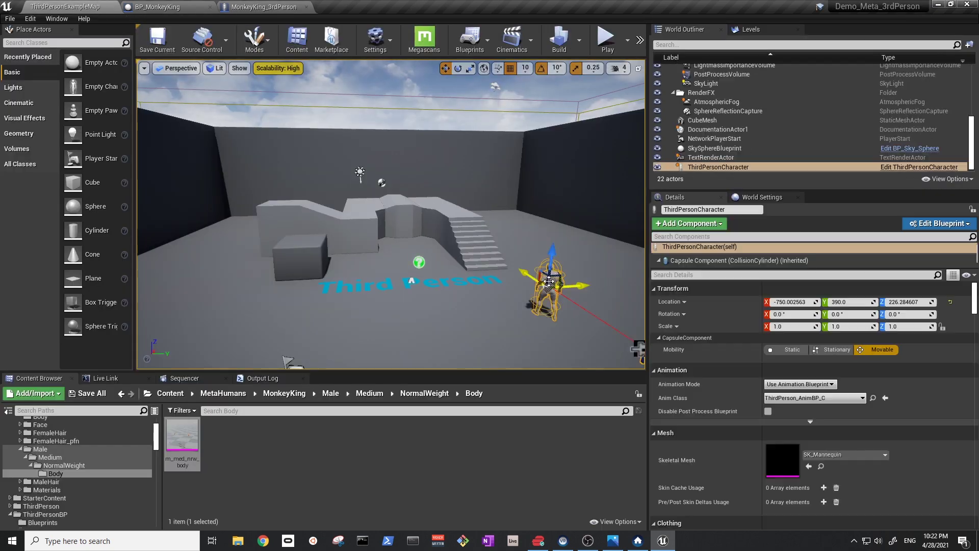
{"action": "left_click", "coordinate": [553, 219]}
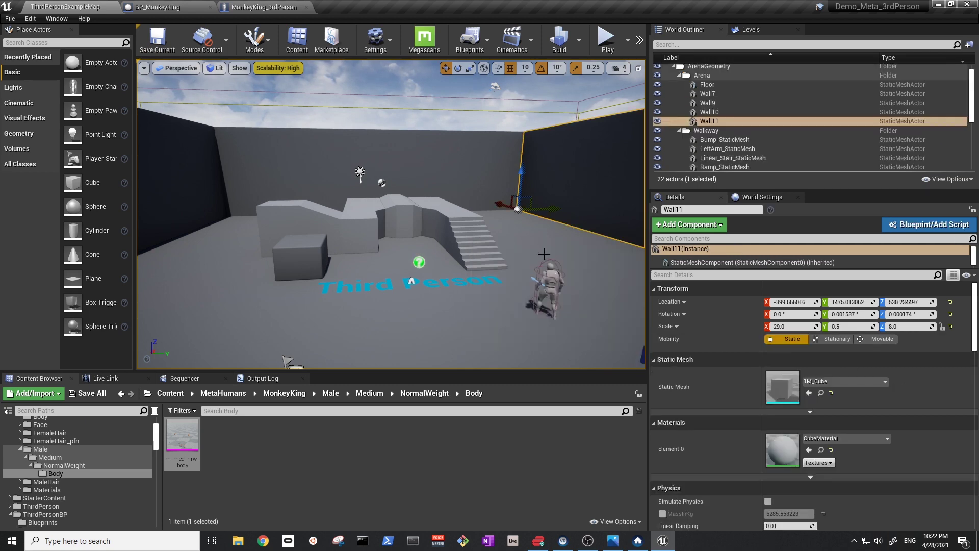
{"action": "left_click", "coordinate": [546, 273]}
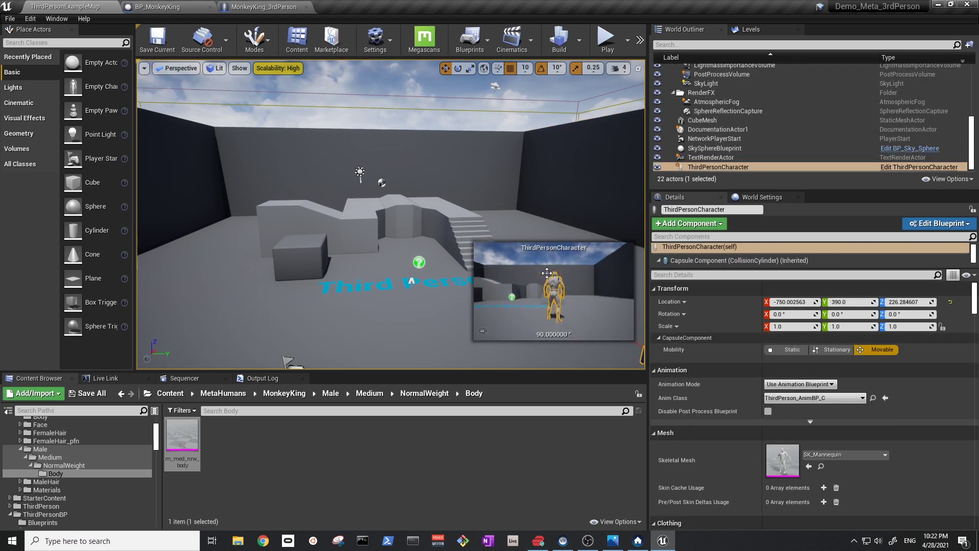
{"action": "key", "text": "Delete"}
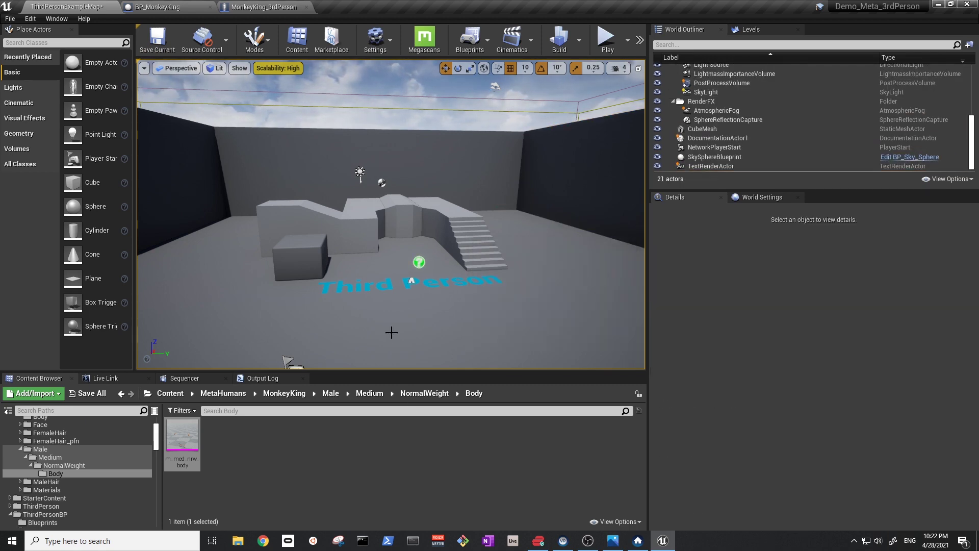
{"action": "left_click", "coordinate": [602, 43]}
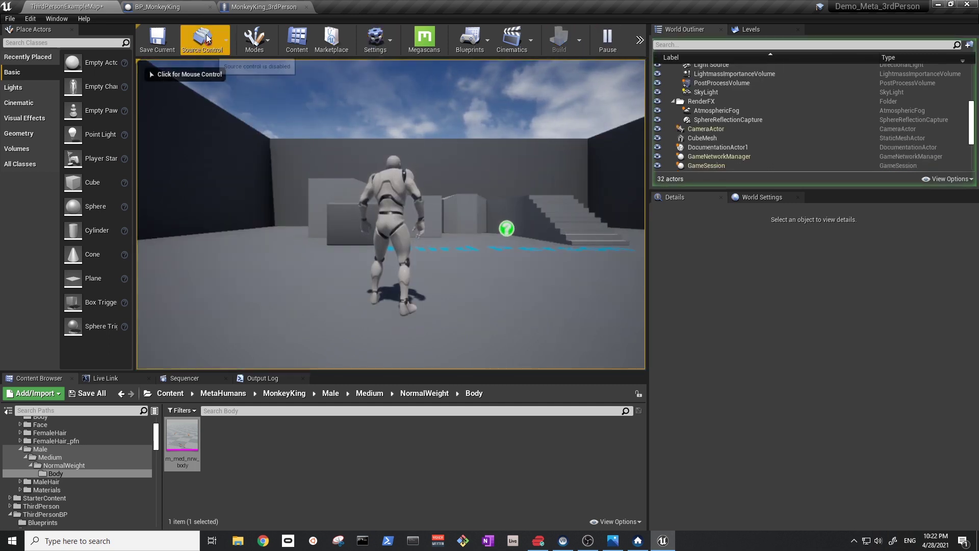
{"action": "key", "text": "Escape"}
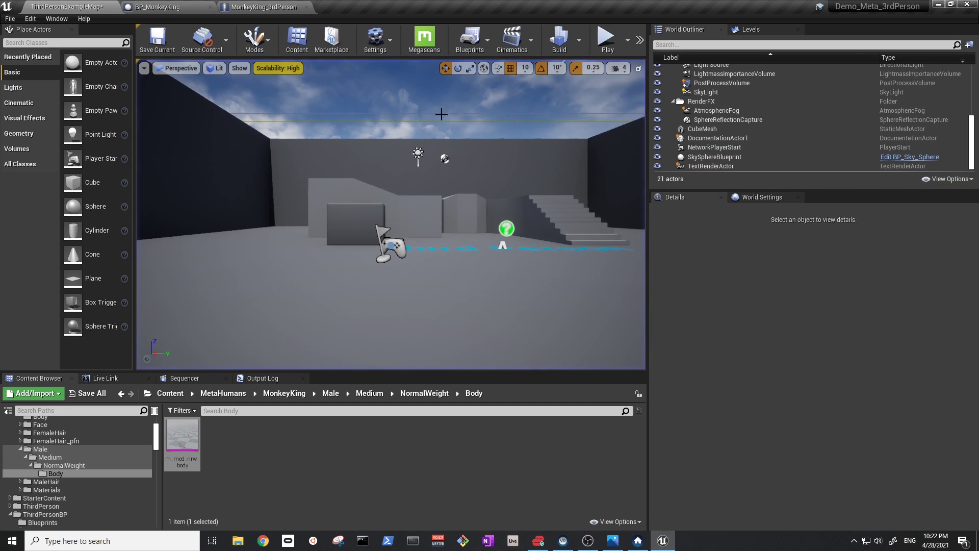
Open the ThirdPersonGameMode blueprint from the Content/ThirdPersonBP/Blueprints folder
{"action": "left_click", "coordinate": [264, 6]}
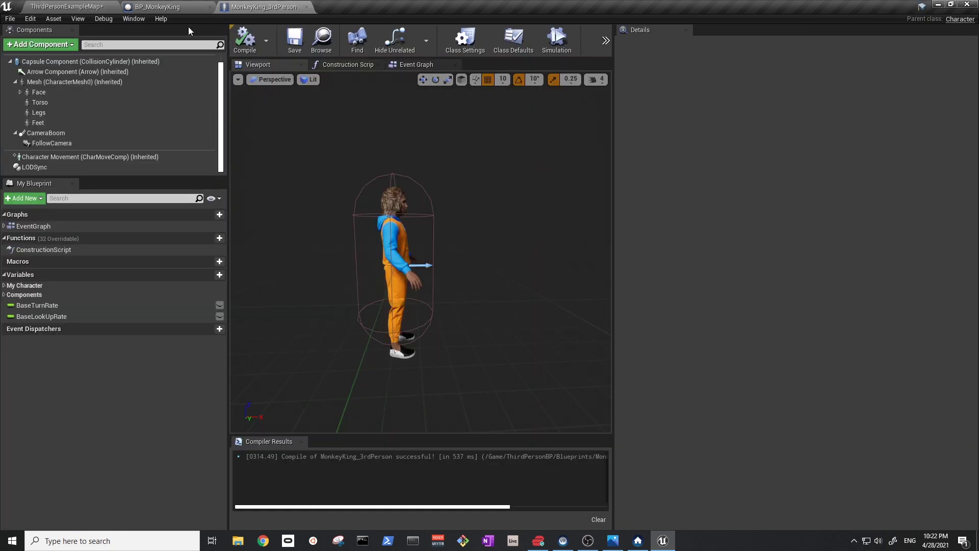
{"action": "left_click", "coordinate": [198, 6]}
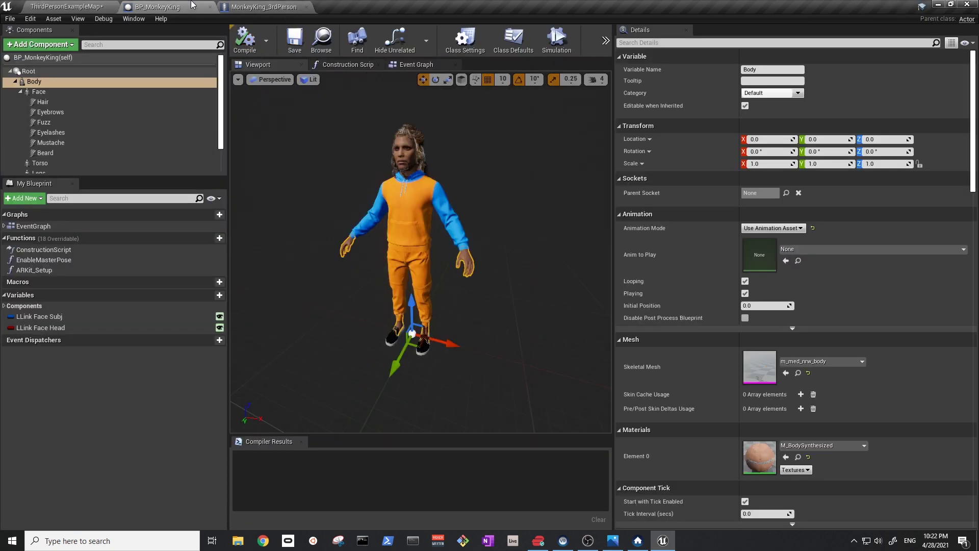
{"action": "left_click", "coordinate": [70, 5]}
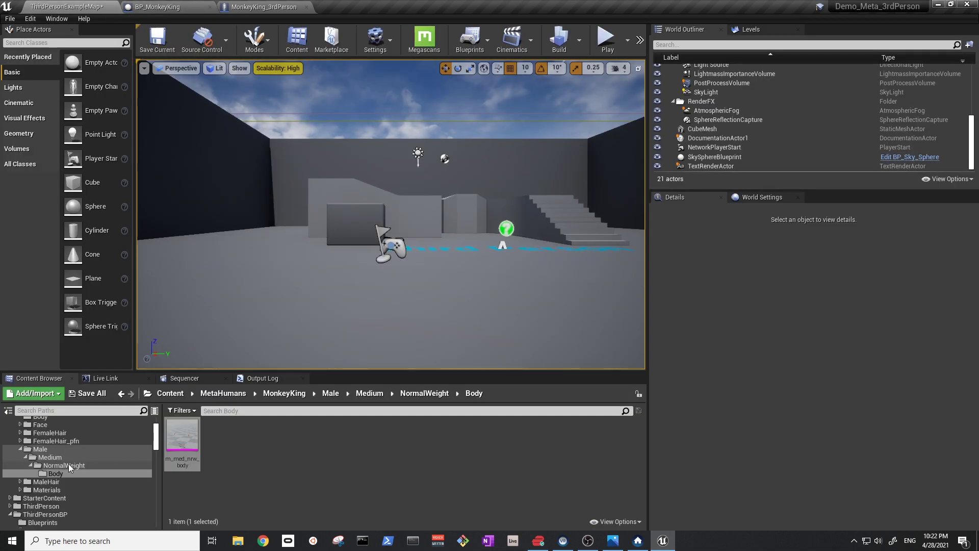
{"action": "scroll", "coordinate": [97, 460], "scroll_direction": "up", "scroll_amount": 2}
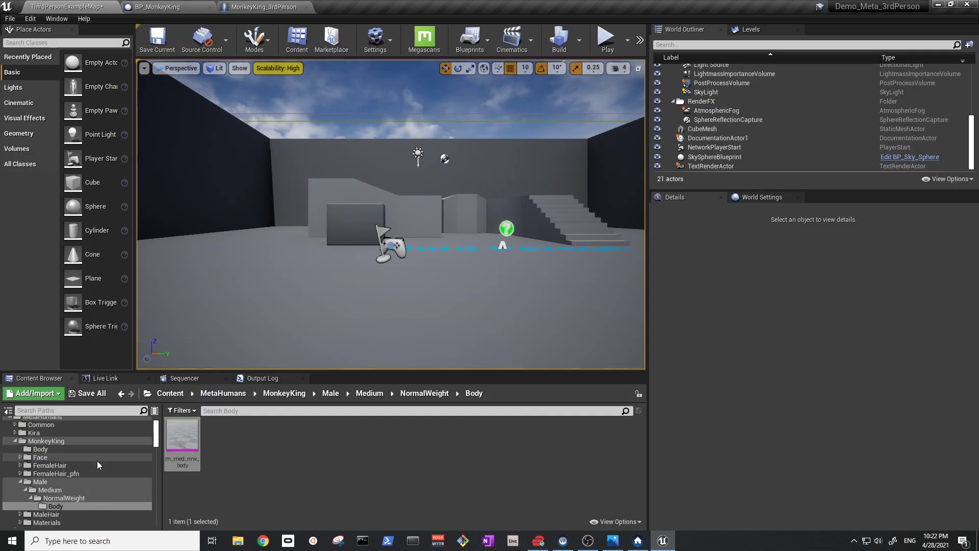
{"action": "scroll", "coordinate": [97, 465], "scroll_direction": "up", "scroll_amount": 1}
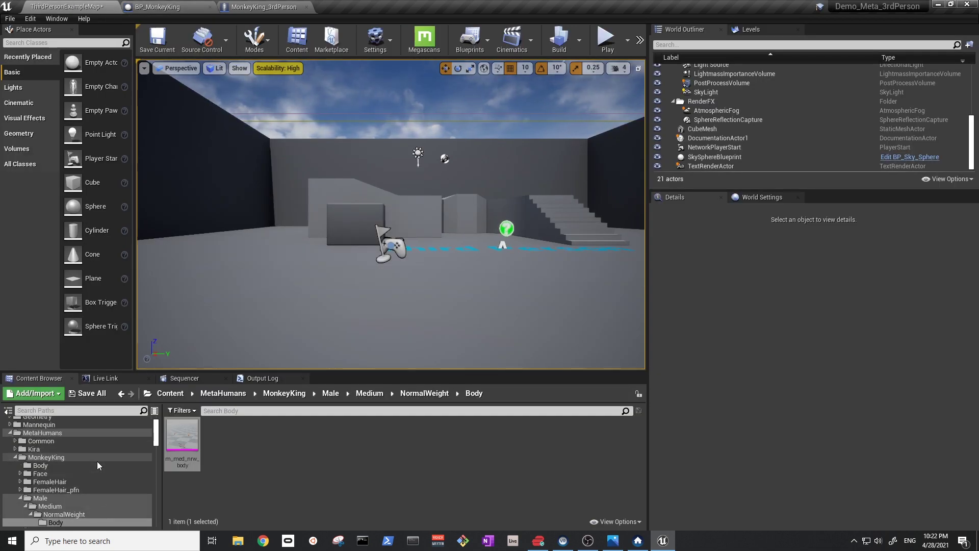
{"action": "scroll", "coordinate": [92, 449], "scroll_direction": "up", "scroll_amount": 1}
{"action": "left_click", "coordinate": [90, 440]}
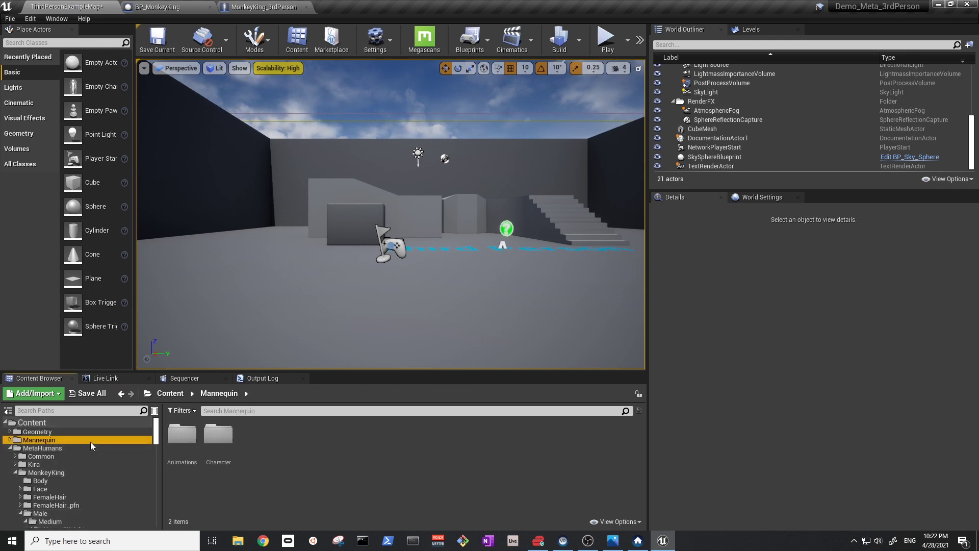
{"action": "scroll", "coordinate": [101, 430], "scroll_direction": "down", "scroll_amount": 3}
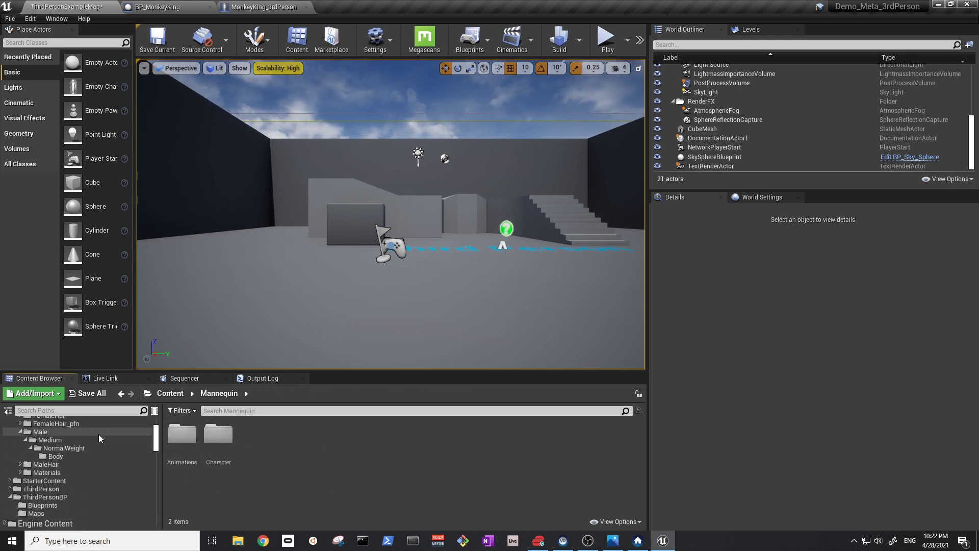
{"action": "left_click", "coordinate": [81, 495]}
{"action": "double_click", "coordinate": [182, 435]}
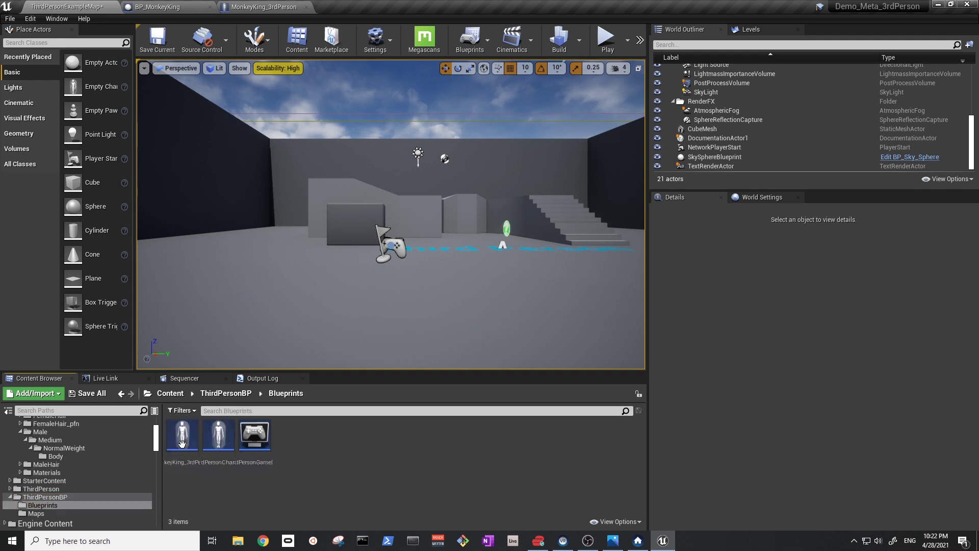
{"action": "double_click", "coordinate": [254, 438]}
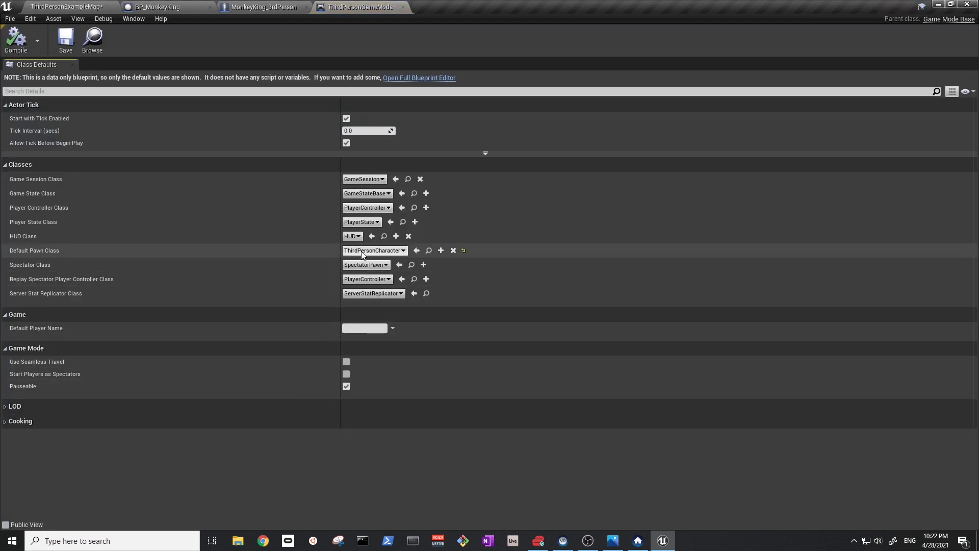
Set the game mode's Default Pawn Class to MonkeyKing_3rdPerson, and compile and save it
{"action": "left_click", "coordinate": [362, 252]}
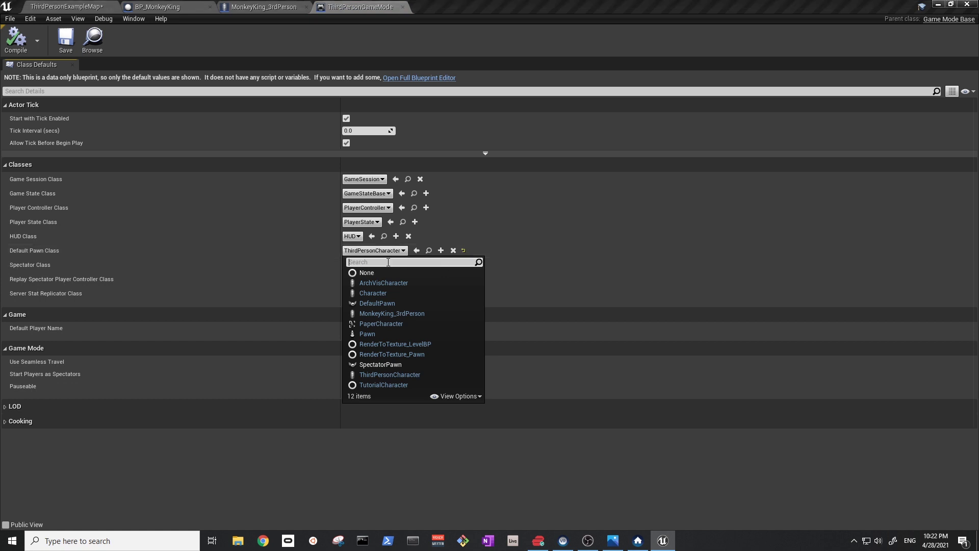
{"action": "type", "text": "Mon"}
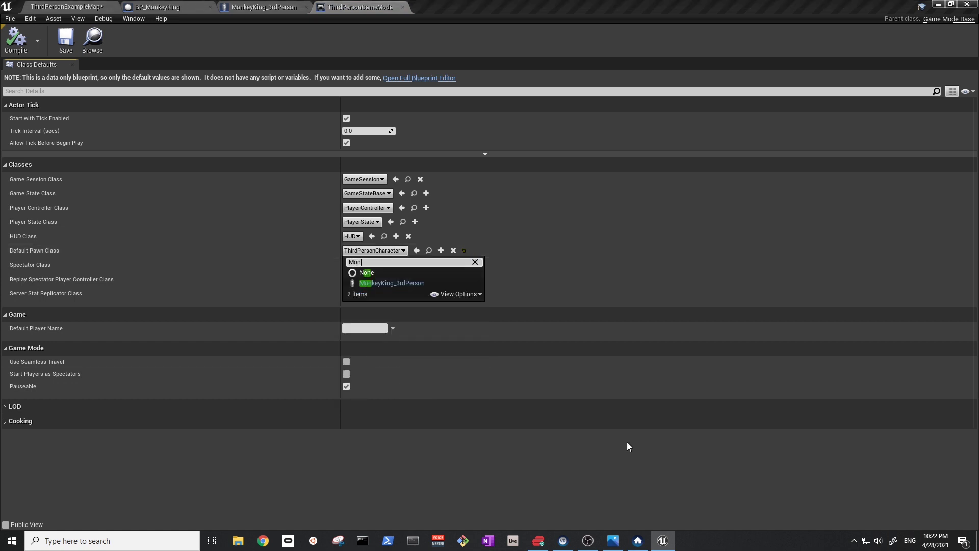
{"action": "left_click", "coordinate": [385, 284]}
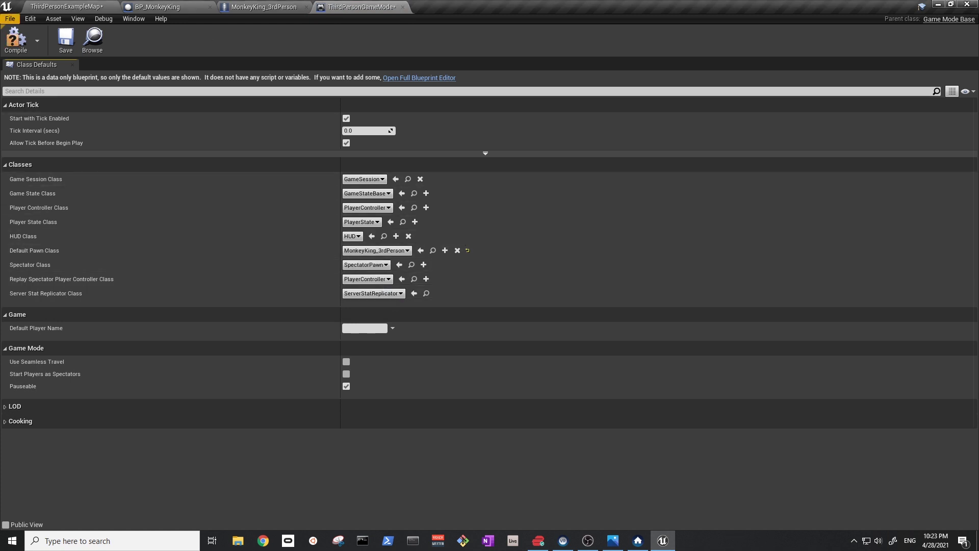
{"action": "left_click", "coordinate": [21, 49]}
{"action": "left_click", "coordinate": [63, 42]}
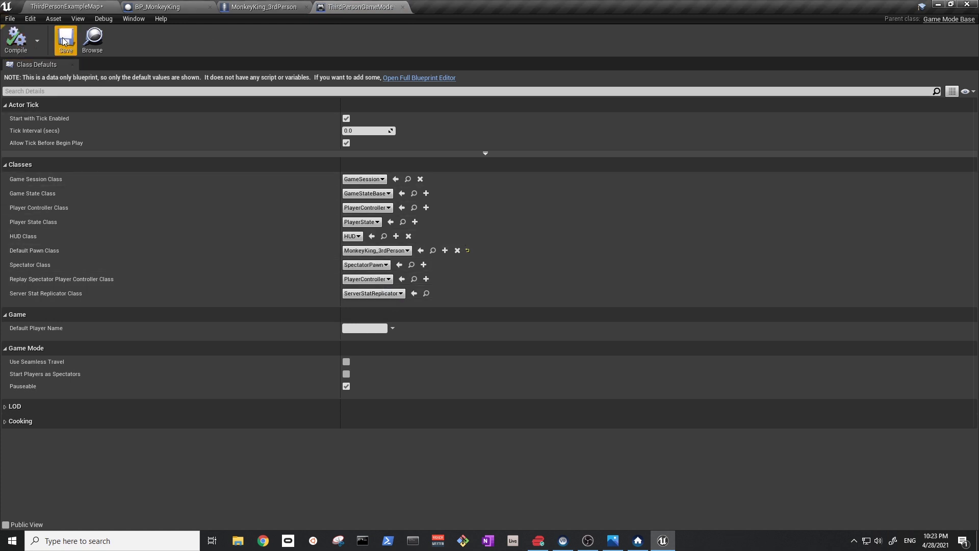
Play-test ThirdPersonExampleMap and look at the player character from the front
{"action": "left_click", "coordinate": [82, 6]}
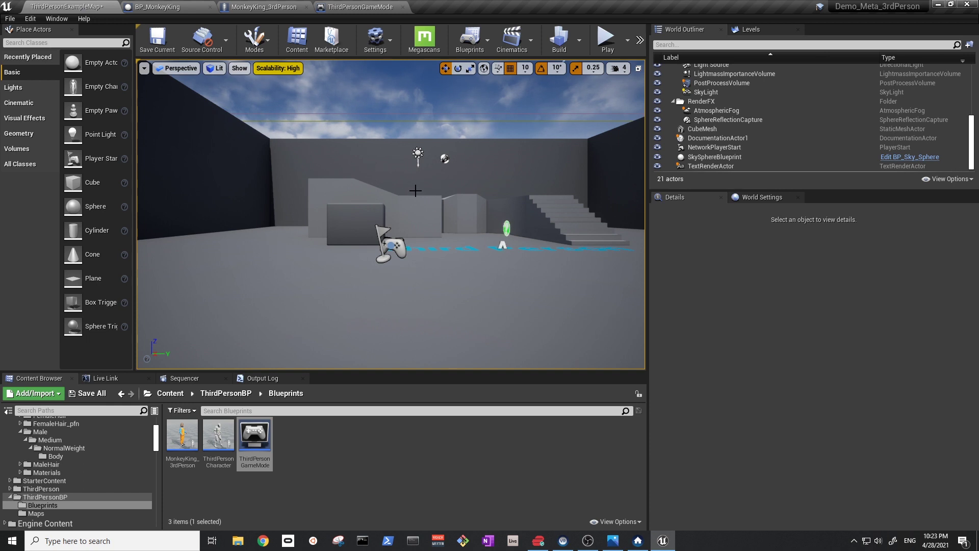
{"action": "left_click", "coordinate": [606, 38]}
{"action": "left_click", "coordinate": [149, 71]}
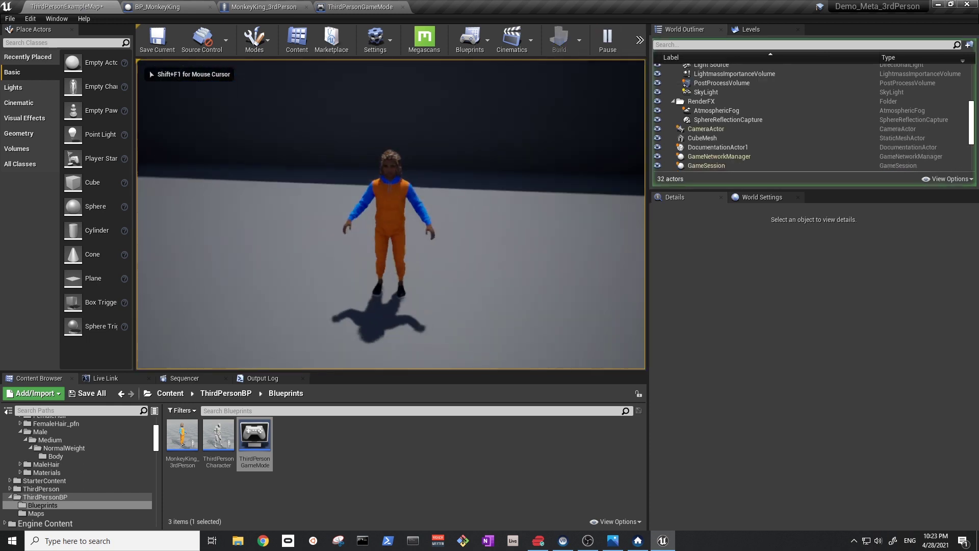
Move the character around the level in the running play test and check how it moves and turns
{"action": "key", "text": "w"}
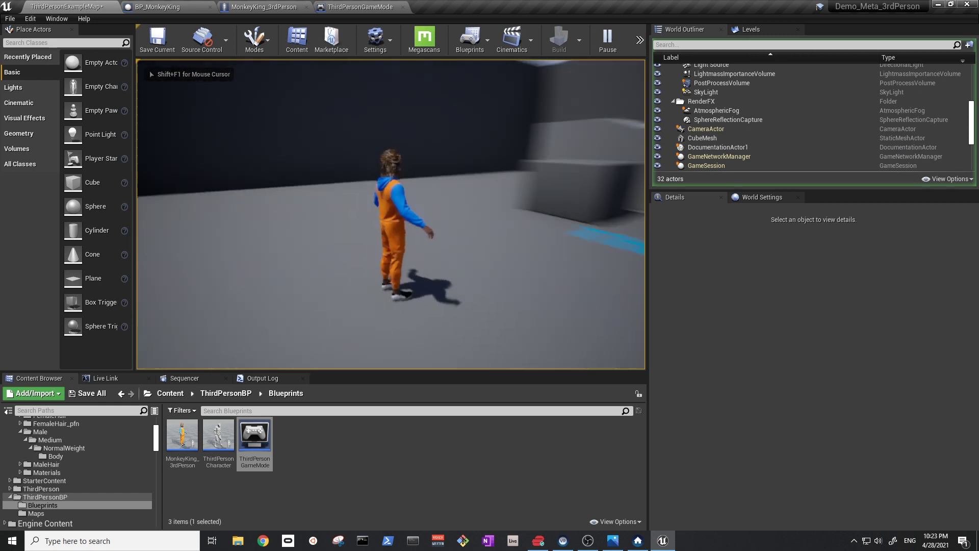
{"action": "key", "text": "w"}
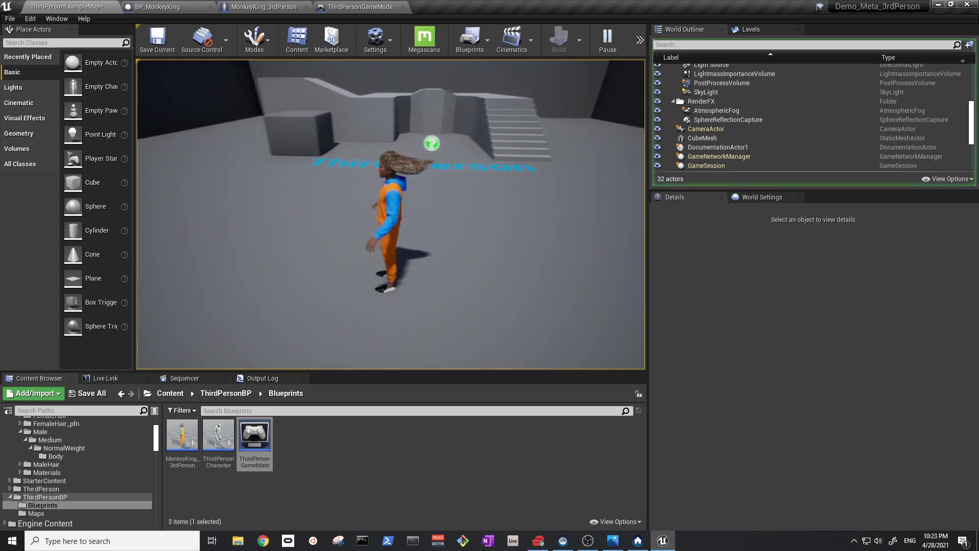
{"action": "key", "text": "w"}
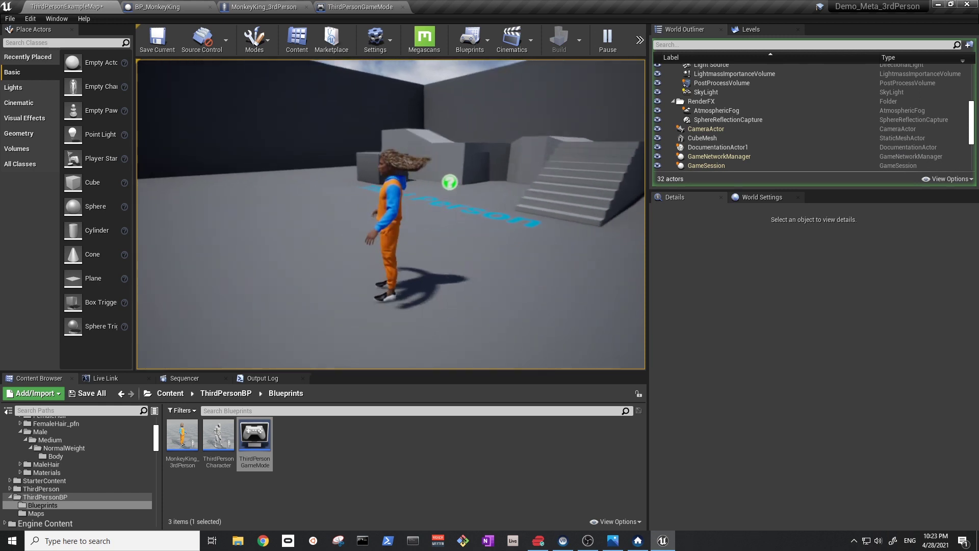
{"action": "key", "text": "w"}
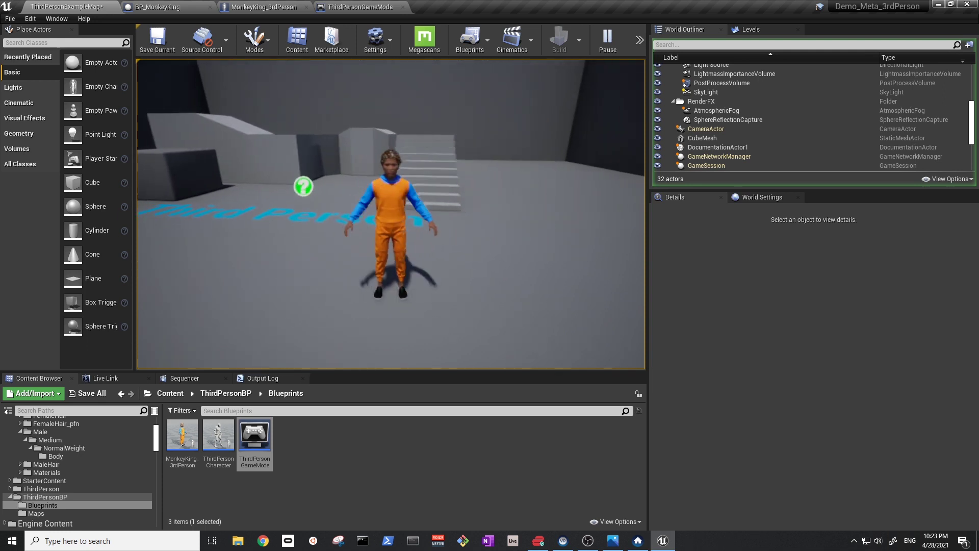
{"action": "key", "text": "w"}
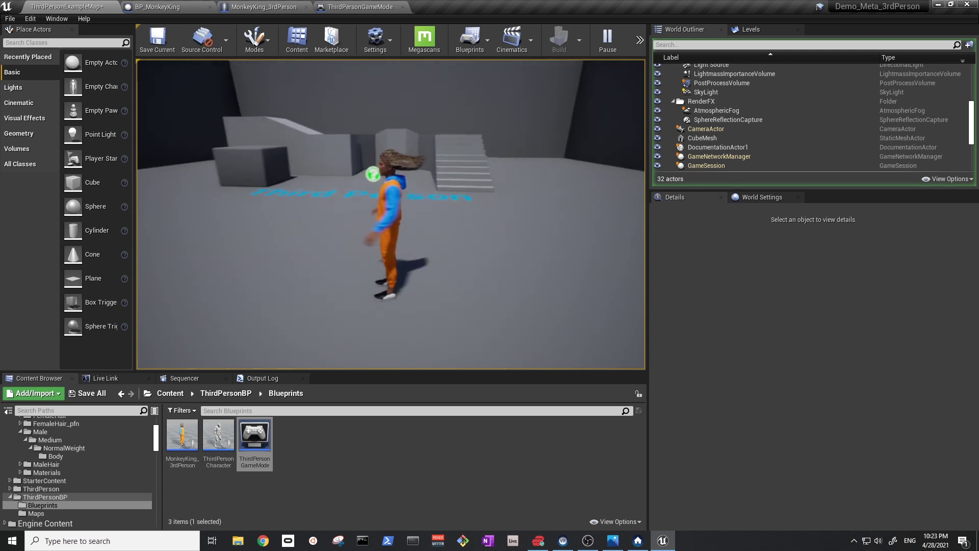
{"action": "key", "text": "w"}
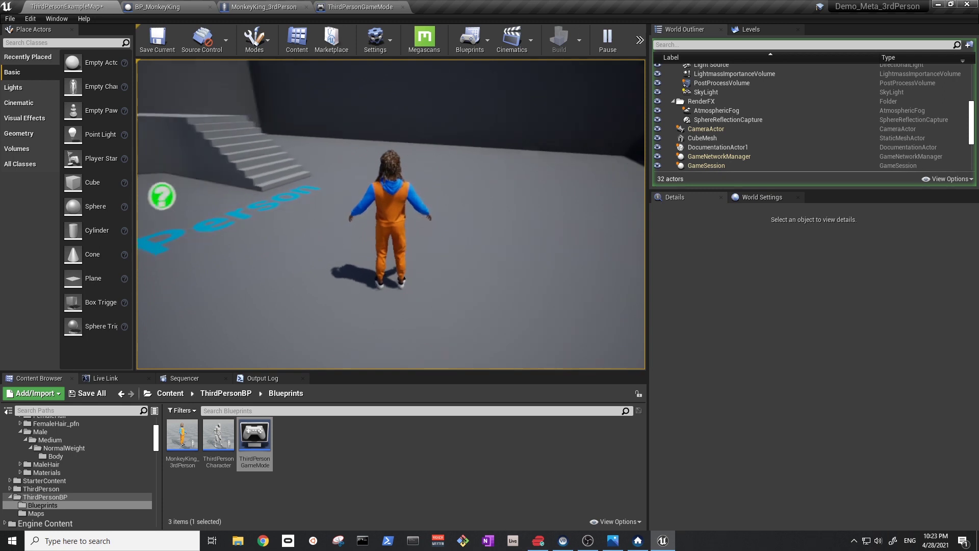
{"action": "key", "text": "w"}
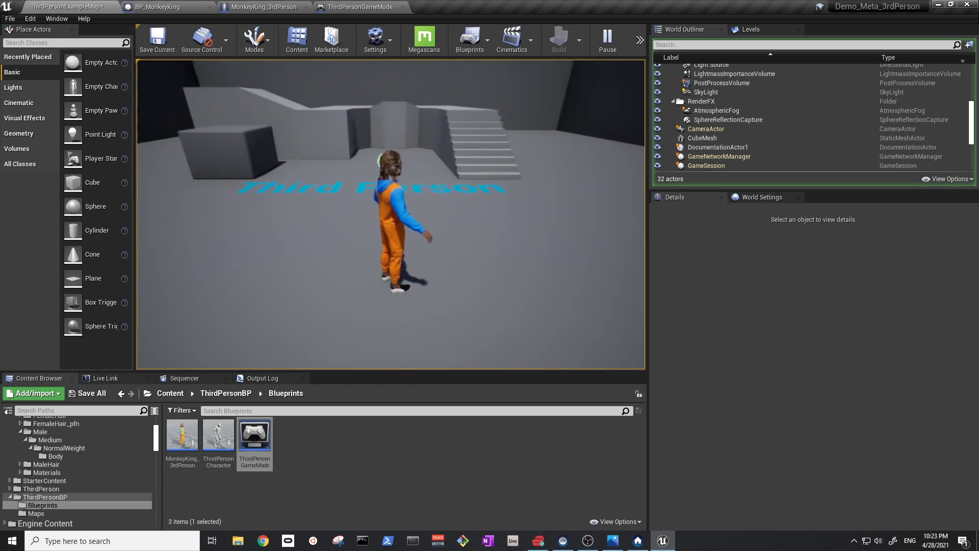
End the play test and save all modified content, including ThirdPersonExampleMap
{"action": "key", "text": "Escape"}
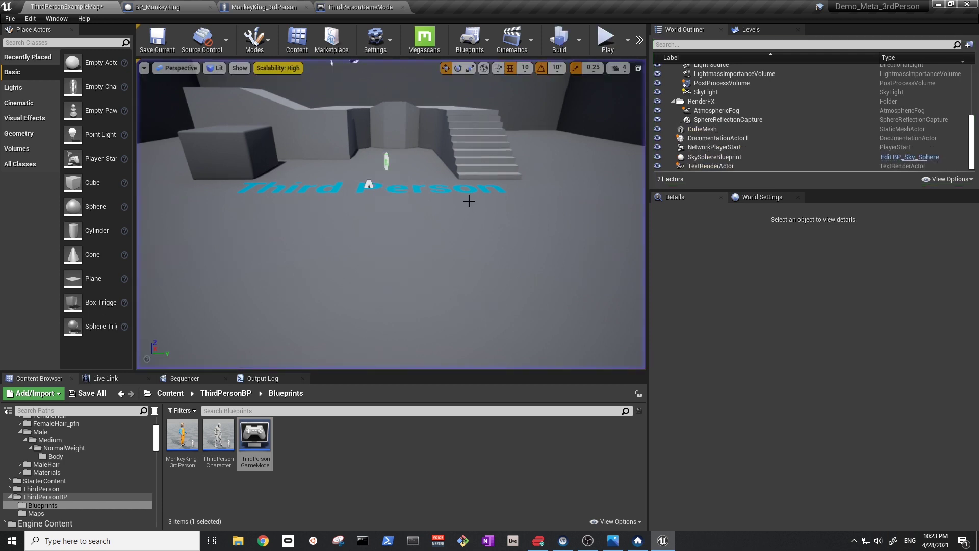
{"action": "left_click", "coordinate": [88, 393]}
{"action": "left_click", "coordinate": [580, 364]}
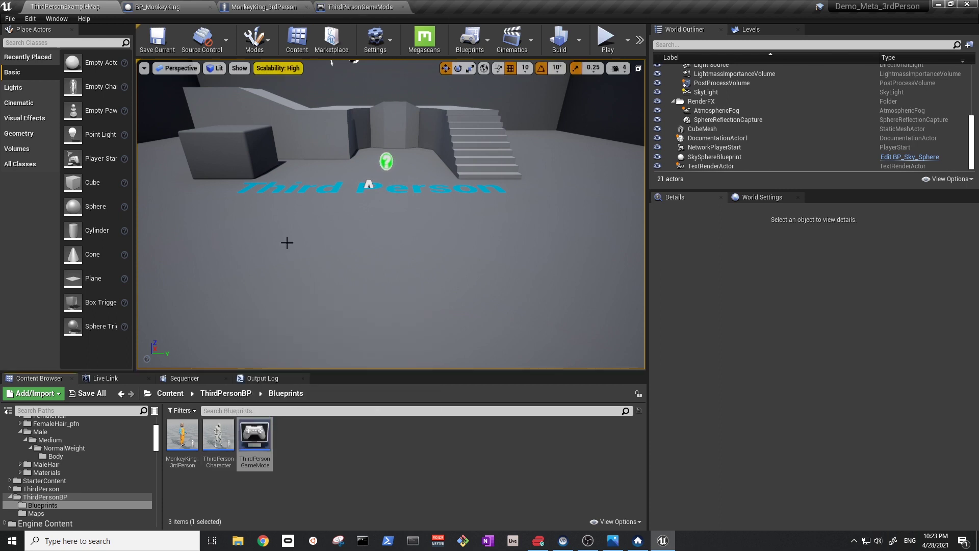
Open the UE4_Mannequin_Skeleton asset from the Content/Mannequin/Character/Mesh folder
{"action": "scroll", "coordinate": [121, 461], "scroll_direction": "up", "scroll_amount": 5}
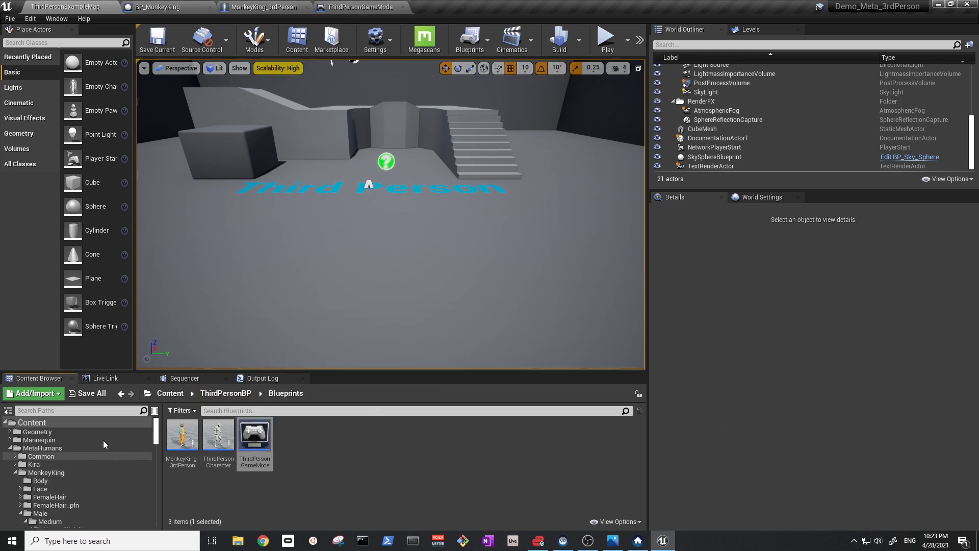
{"action": "left_click", "coordinate": [102, 439]}
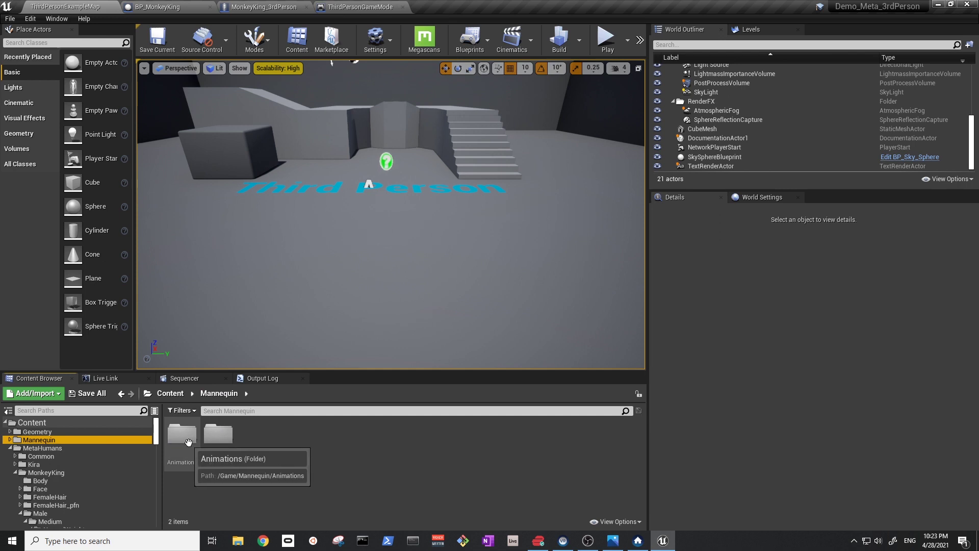
{"action": "double_click", "coordinate": [220, 435]}
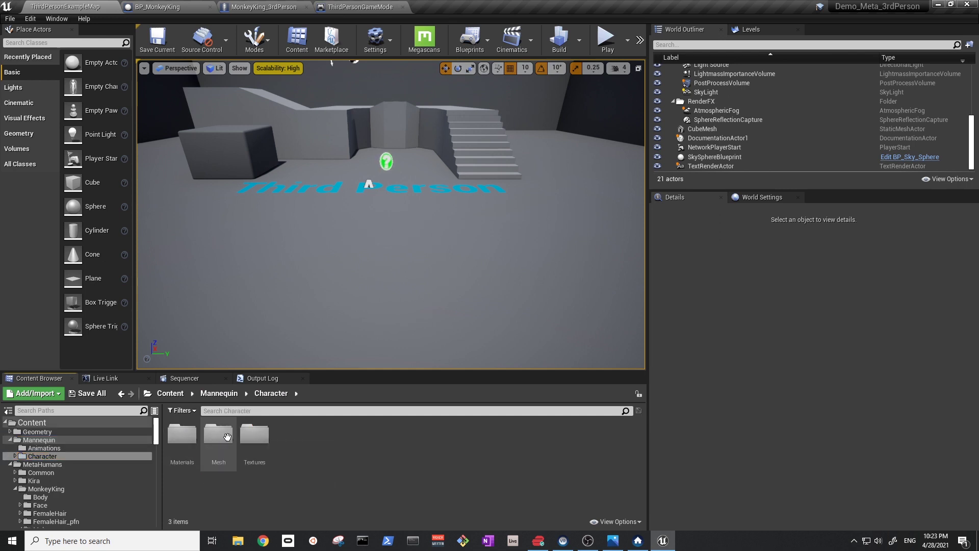
{"action": "double_click", "coordinate": [227, 436]}
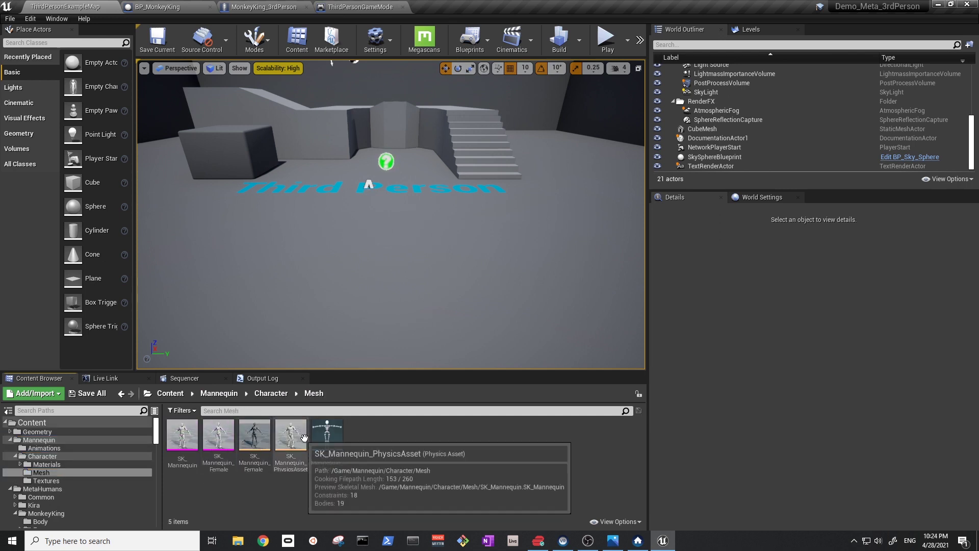
{"action": "double_click", "coordinate": [338, 436]}
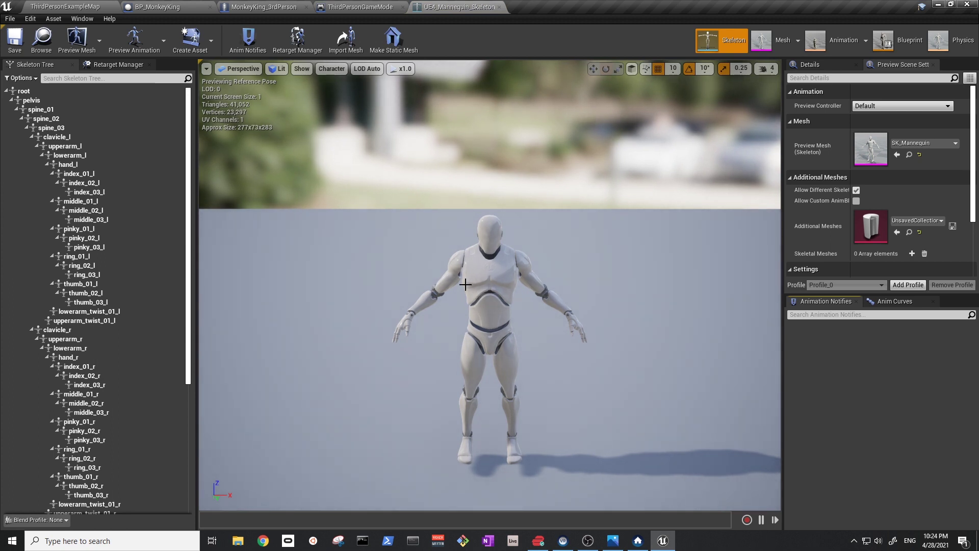
Set the mannequin skeleton's bone drawing to All Hierarchy and inspect its bones in the preview
{"action": "left_click", "coordinate": [329, 68]}
{"action": "mouse_move", "coordinate": [341, 113]}
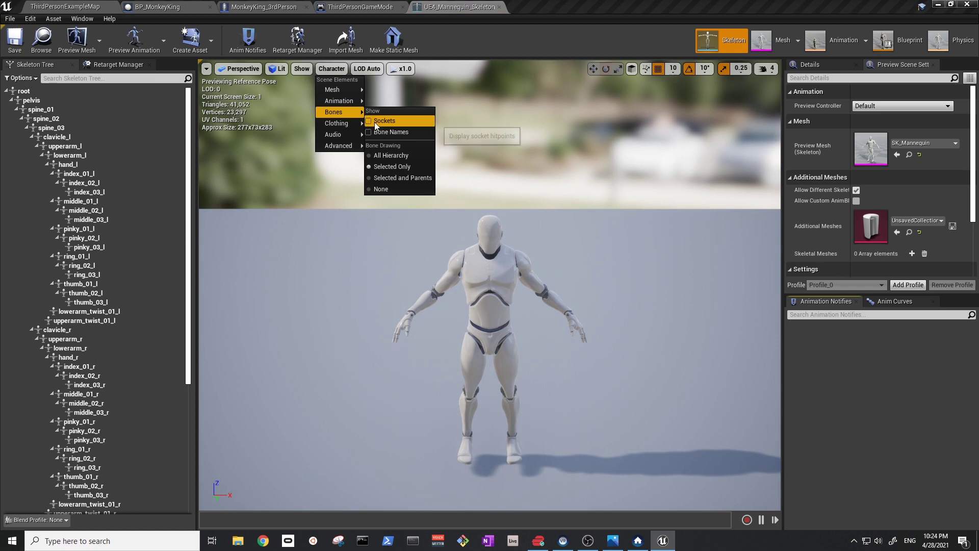
{"action": "left_click", "coordinate": [378, 155]}
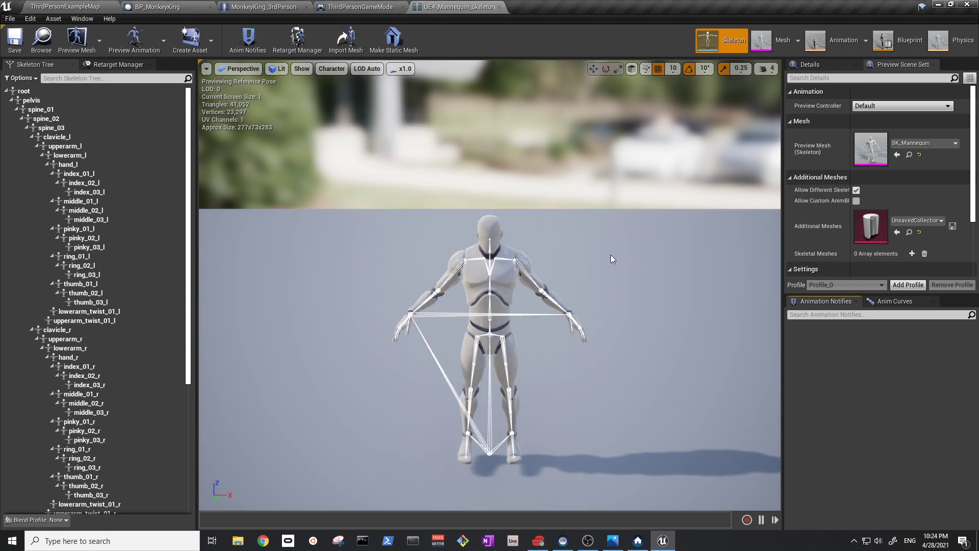
{"action": "mouse_move", "coordinate": [612, 258]}
{"action": "left_mouse_down"}
{"action": "mouse_move", "coordinate": [592, 253]}
{"action": "mouse_move", "coordinate": [610, 244]}
{"action": "left_mouse_up"}
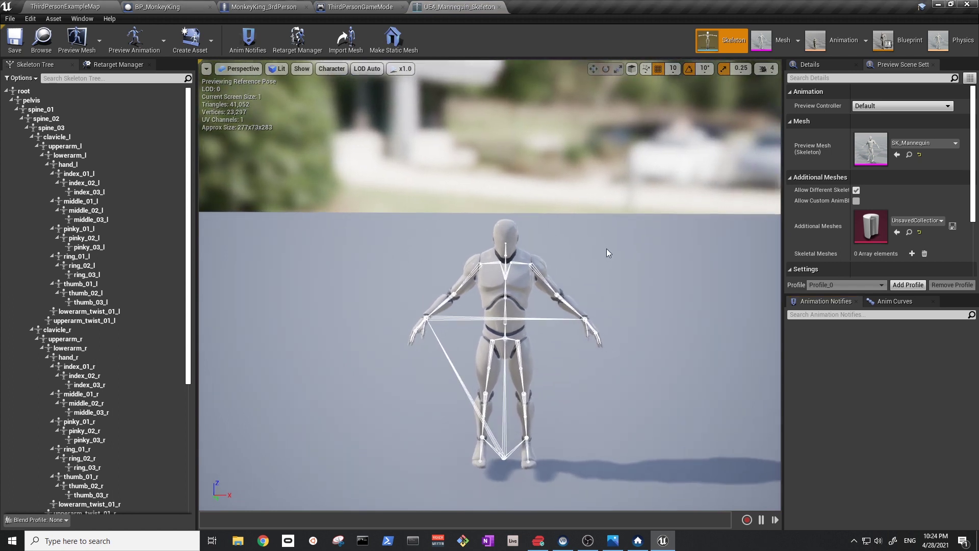
Locate the m_med_nrw_body mesh used by MonkeyKing_3rdPerson's Mesh component, and open its skeleton, metahuman_base_skel
{"action": "left_click", "coordinate": [279, 9]}
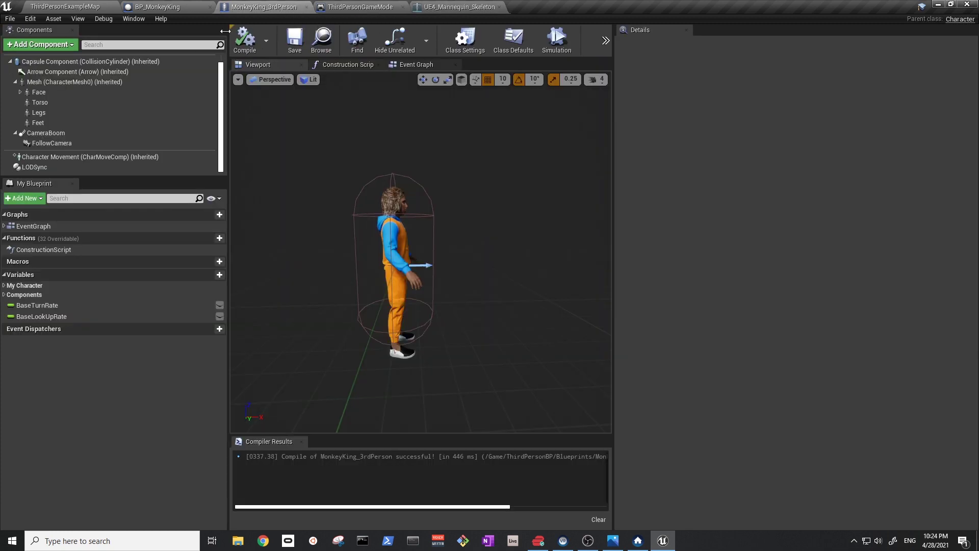
{"action": "left_click", "coordinate": [135, 80]}
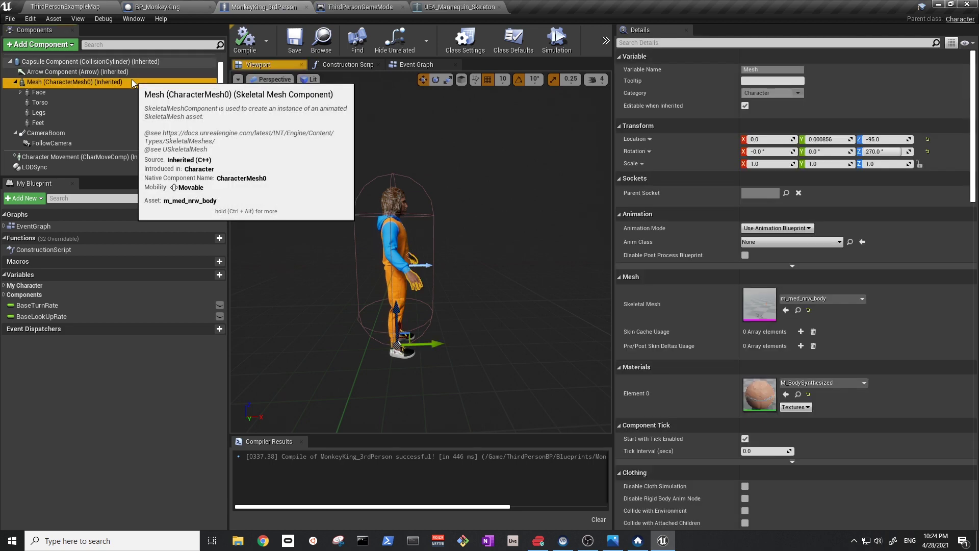
{"action": "left_click", "coordinate": [798, 309]}
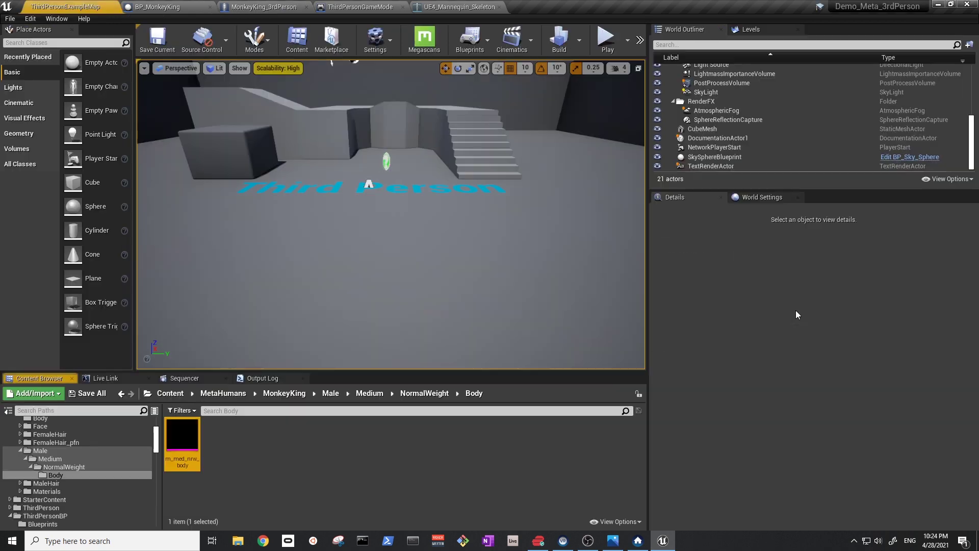
{"action": "double_click", "coordinate": [181, 441]}
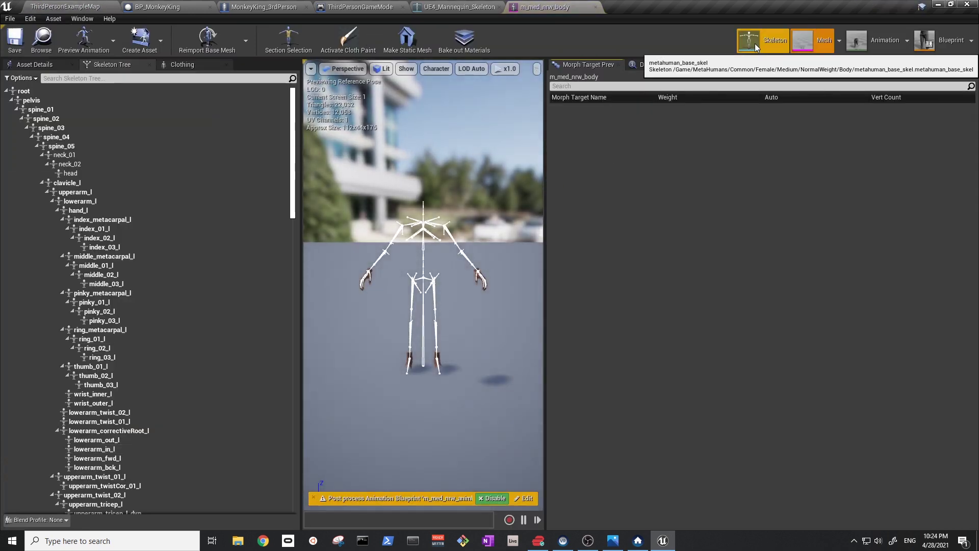
{"action": "left_click", "coordinate": [754, 43]}
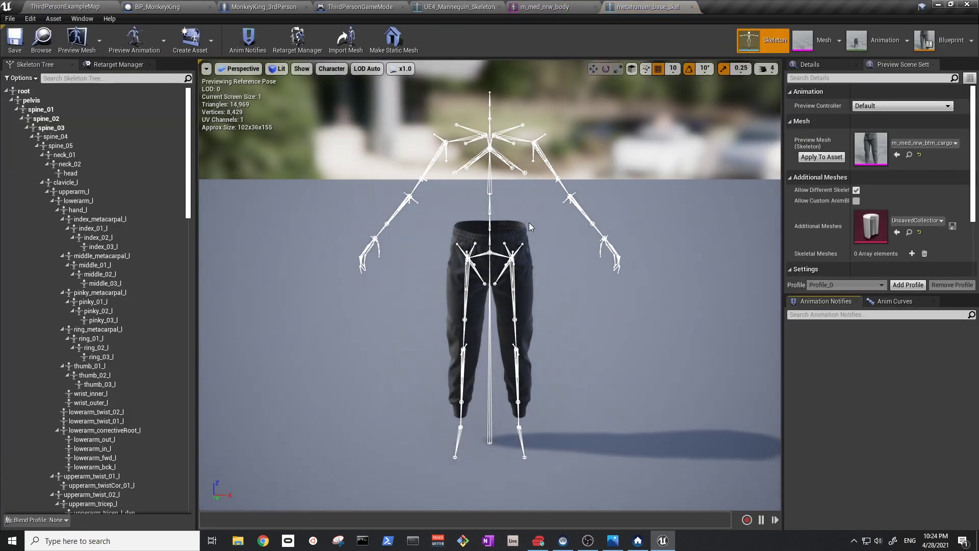
Check the bone drawing options for metahuman_base_skel without changing them
{"action": "left_click", "coordinate": [337, 68]}
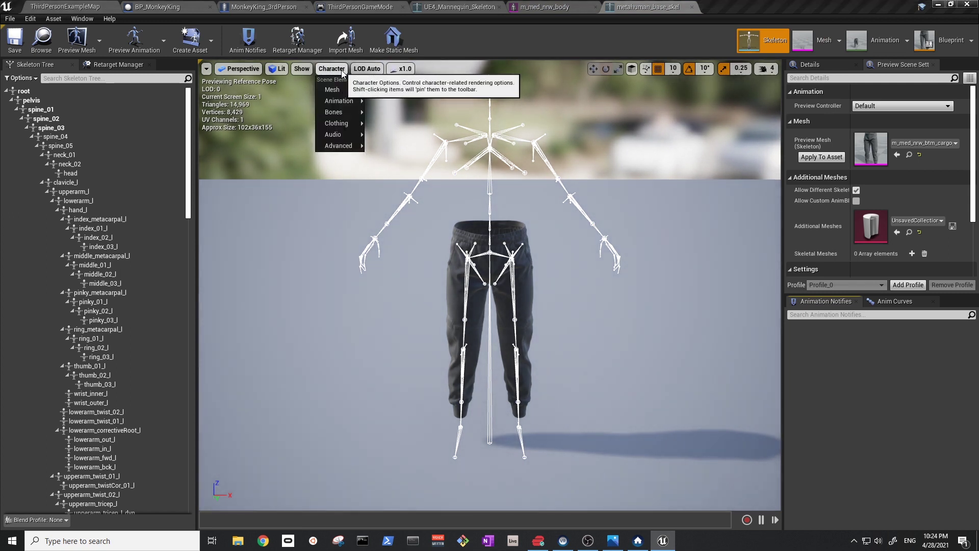
{"action": "mouse_move", "coordinate": [347, 92]}
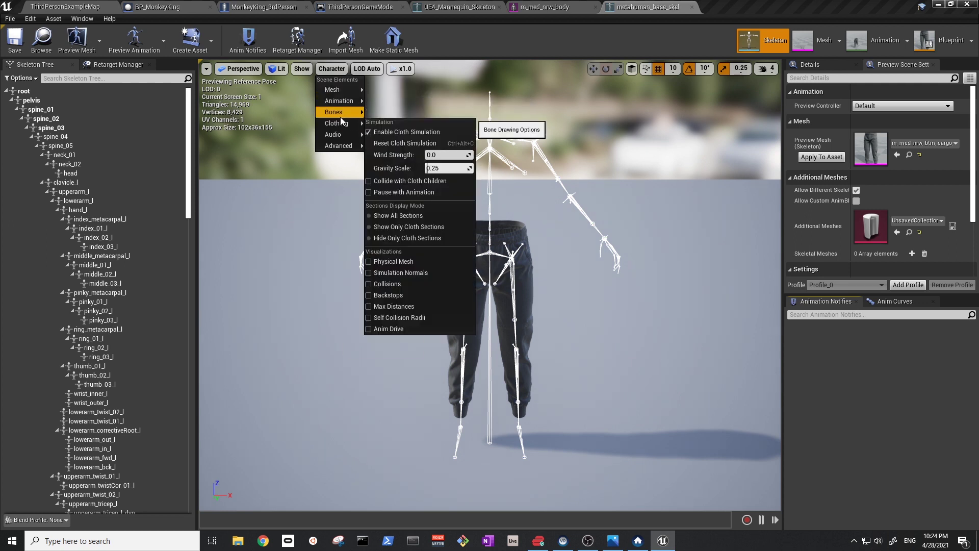
{"action": "mouse_move", "coordinate": [343, 115]}
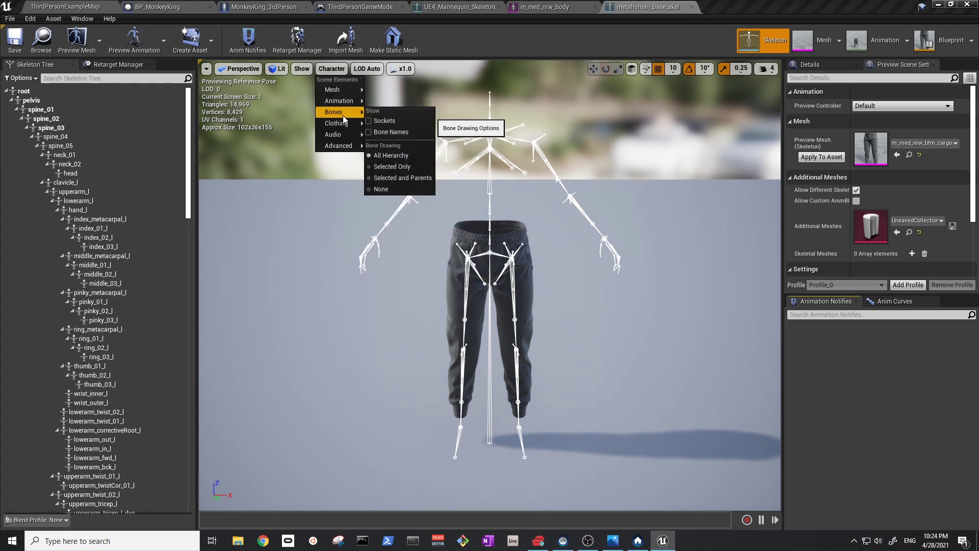
{"action": "left_click", "coordinate": [536, 42]}
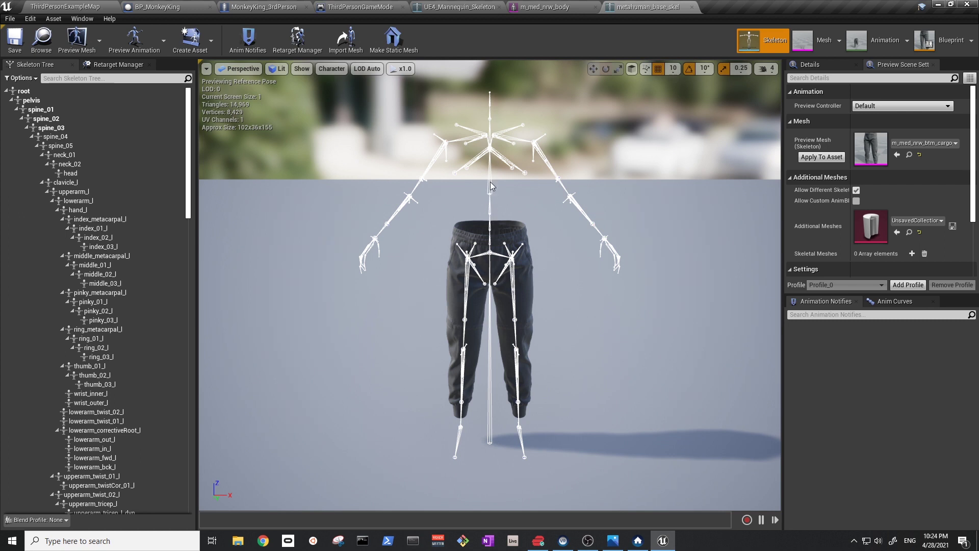
Assign the Humanoid rig to UE4_Mannequin_Skeleton in its retargeting setup, review the bone mapping, and save the skeleton
{"action": "left_click", "coordinate": [485, 6]}
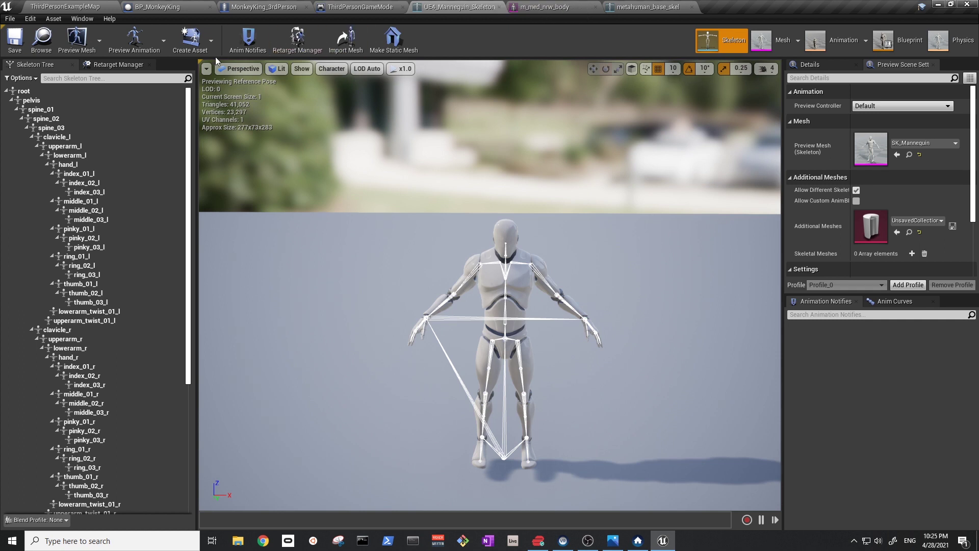
{"action": "left_click", "coordinate": [126, 66]}
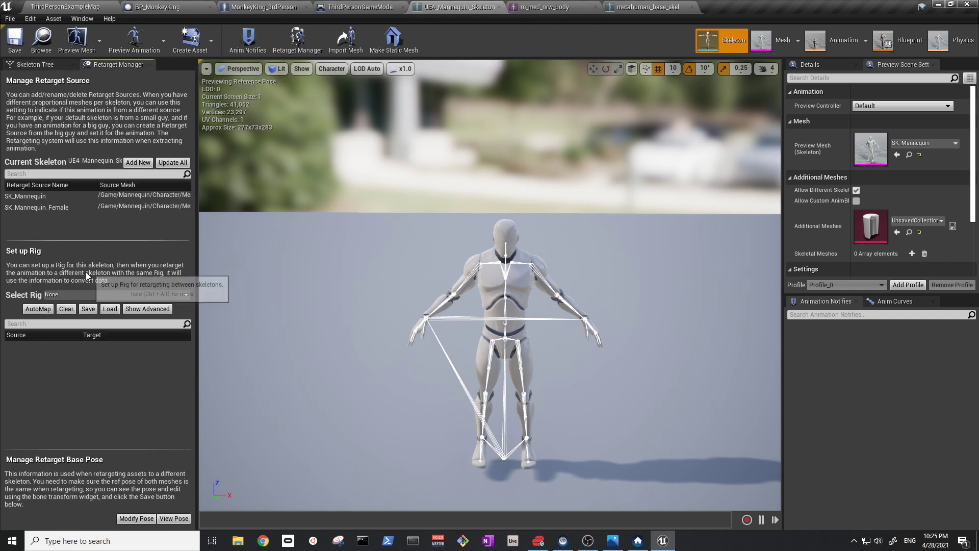
{"action": "left_click", "coordinate": [75, 295]}
{"action": "left_click", "coordinate": [88, 313]}
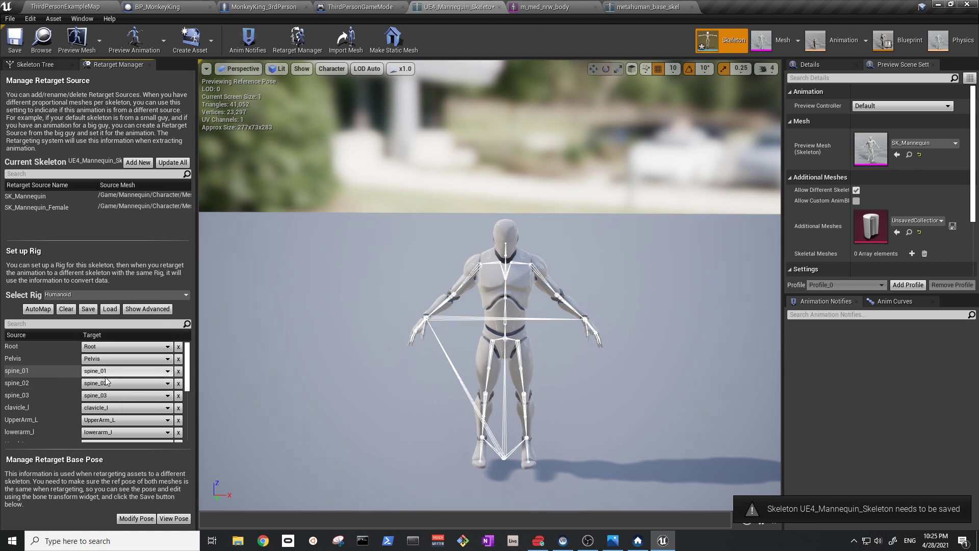
{"action": "scroll", "coordinate": [129, 400], "scroll_direction": "down", "scroll_amount": 3}
{"action": "scroll", "coordinate": [133, 408], "scroll_direction": "up", "scroll_amount": 3}
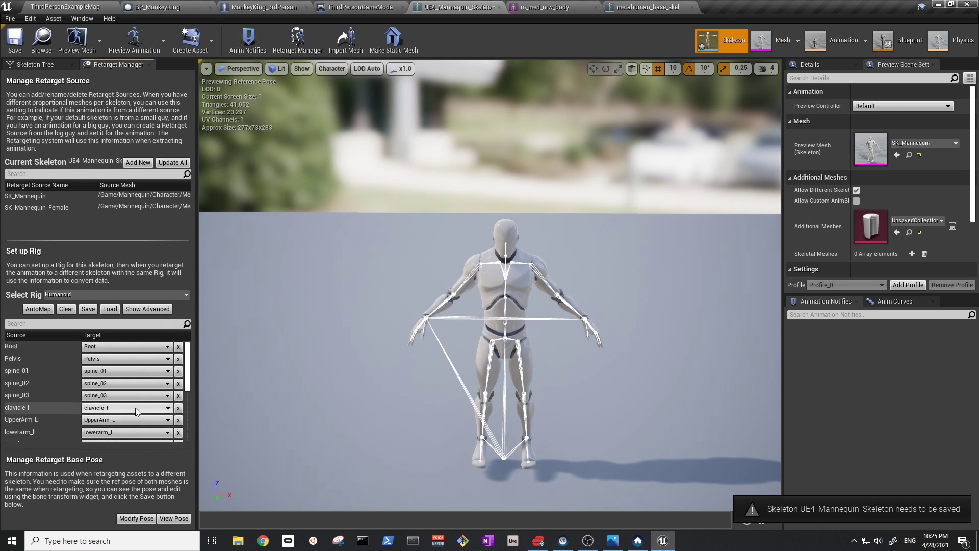
{"action": "left_click", "coordinate": [14, 47]}
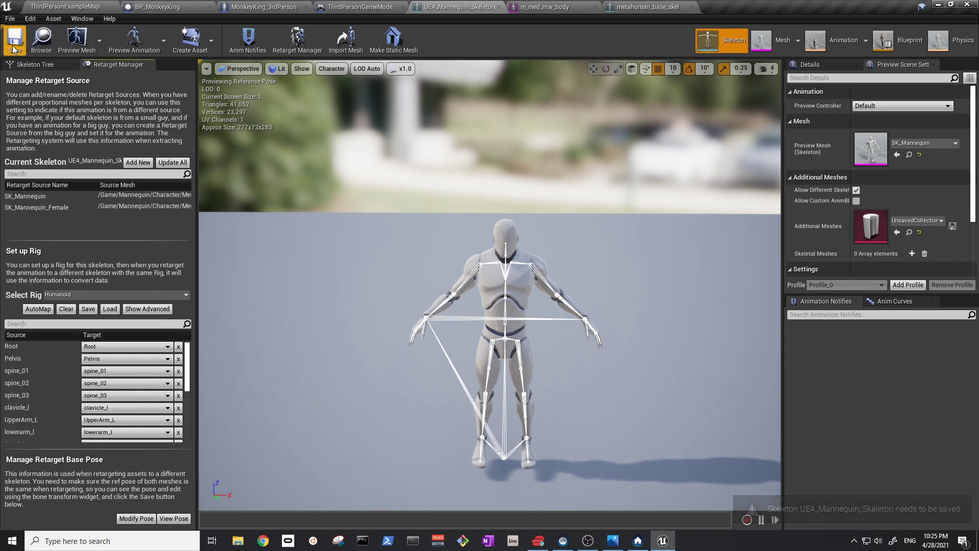
Assign the Humanoid rig to metahuman_base_skel in its retargeting setup
{"action": "left_click", "coordinate": [643, 10]}
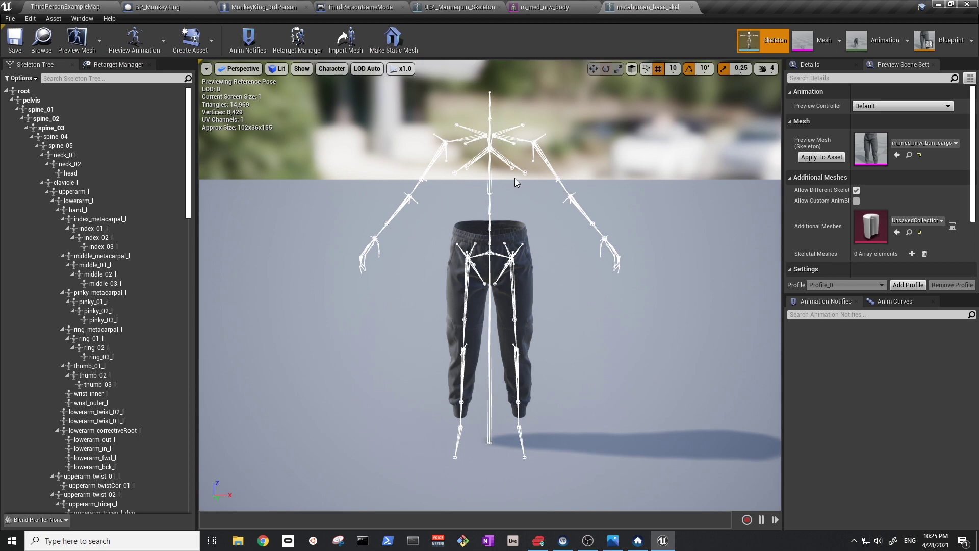
{"action": "left_click", "coordinate": [108, 66]}
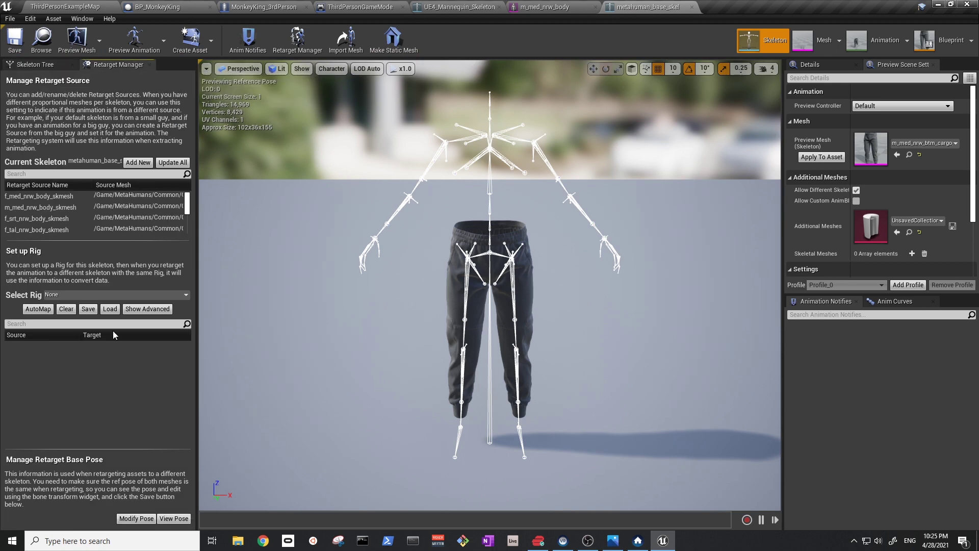
{"action": "left_click", "coordinate": [86, 296]}
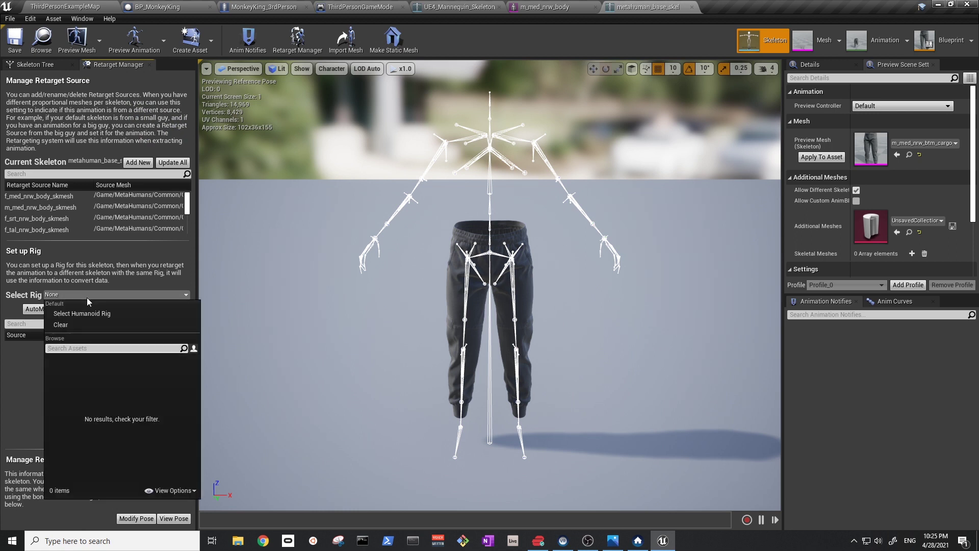
{"action": "left_click", "coordinate": [93, 310]}
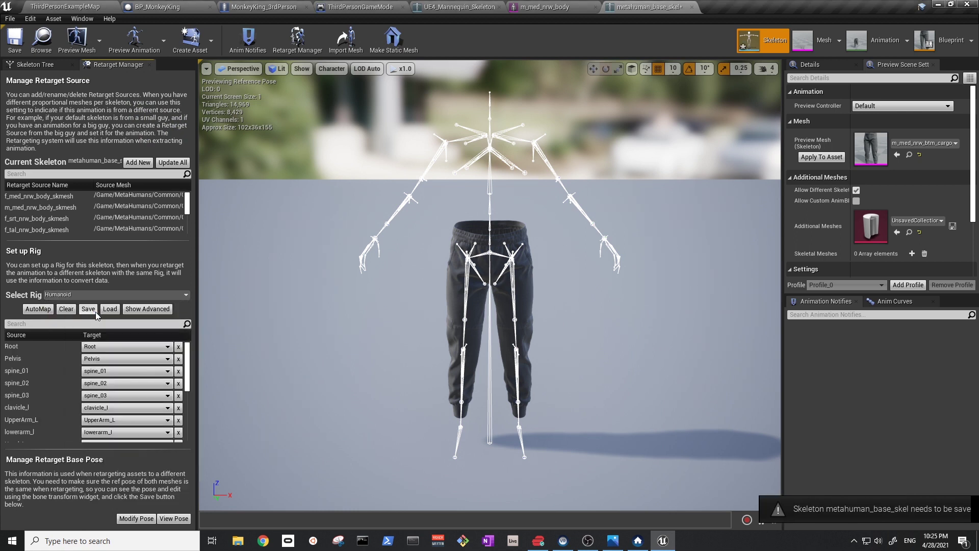
Map the rig's spine_01, spine_02 and spine_03 to spine_03, spine_04 and spine_05 on metahuman_base_skel, and save the skeleton
{"action": "left_click", "coordinate": [131, 372]}
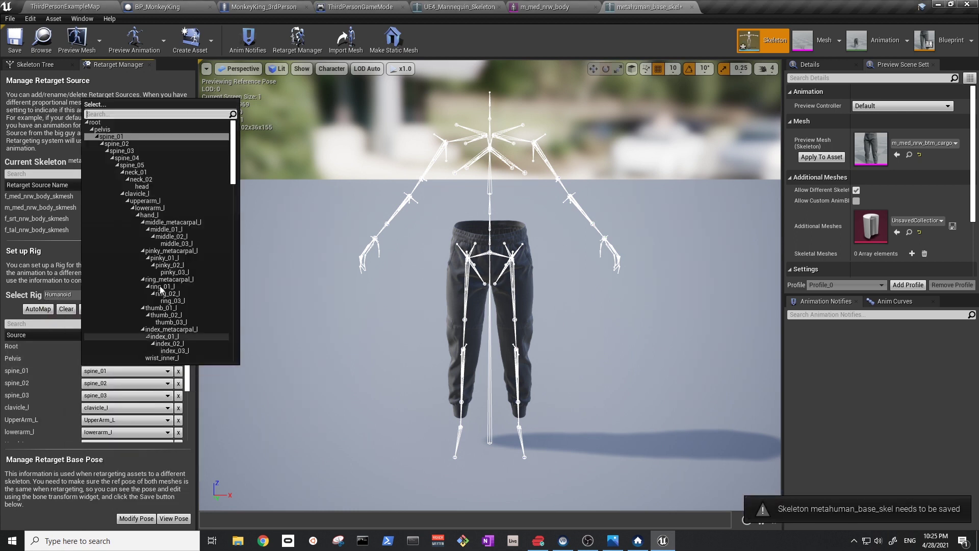
{"action": "left_click", "coordinate": [141, 150]}
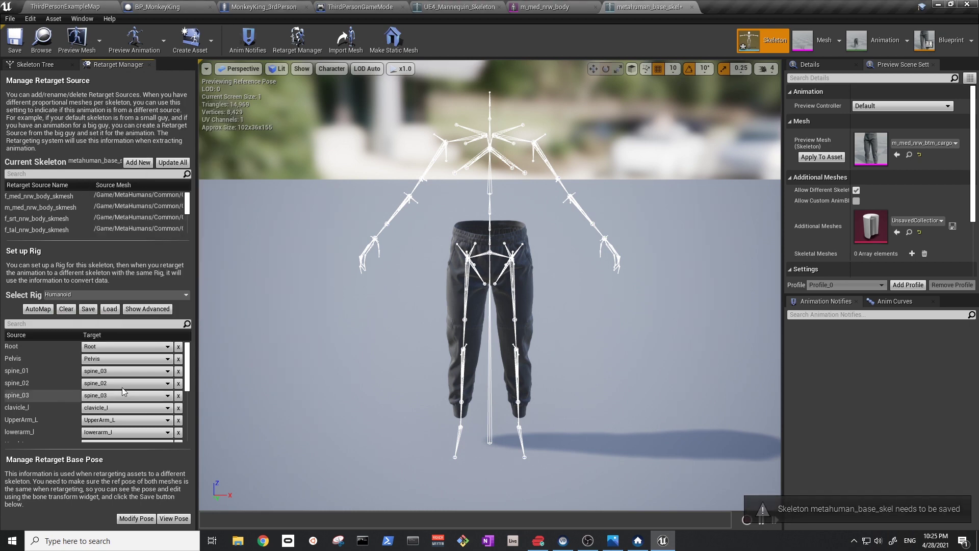
{"action": "left_click", "coordinate": [121, 386]}
{"action": "left_click", "coordinate": [149, 170]}
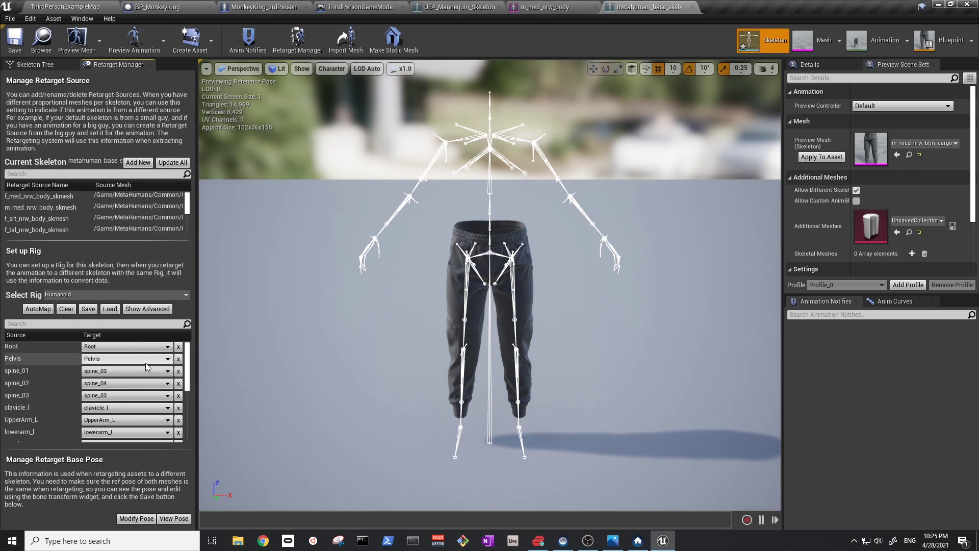
{"action": "left_click", "coordinate": [117, 396]}
{"action": "left_click", "coordinate": [157, 191]}
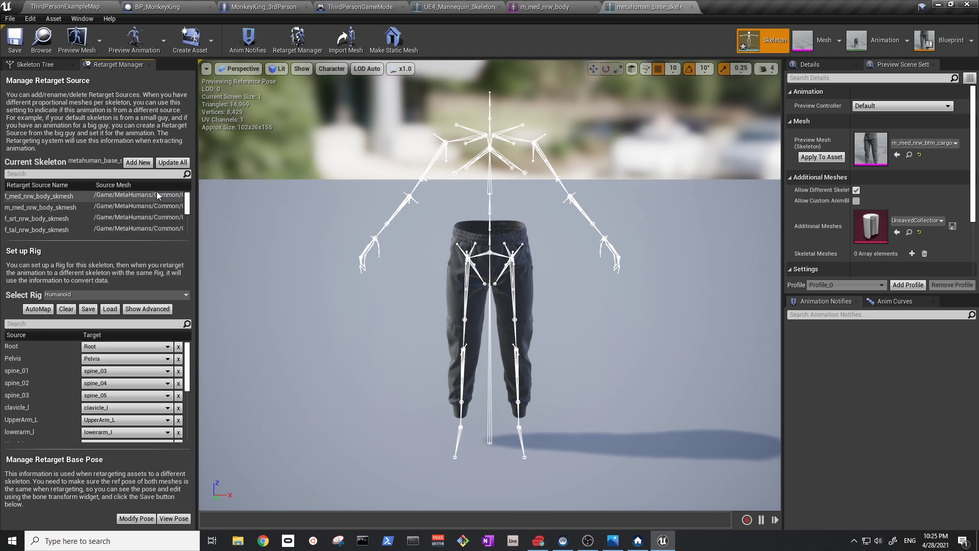
{"action": "left_click", "coordinate": [19, 51]}
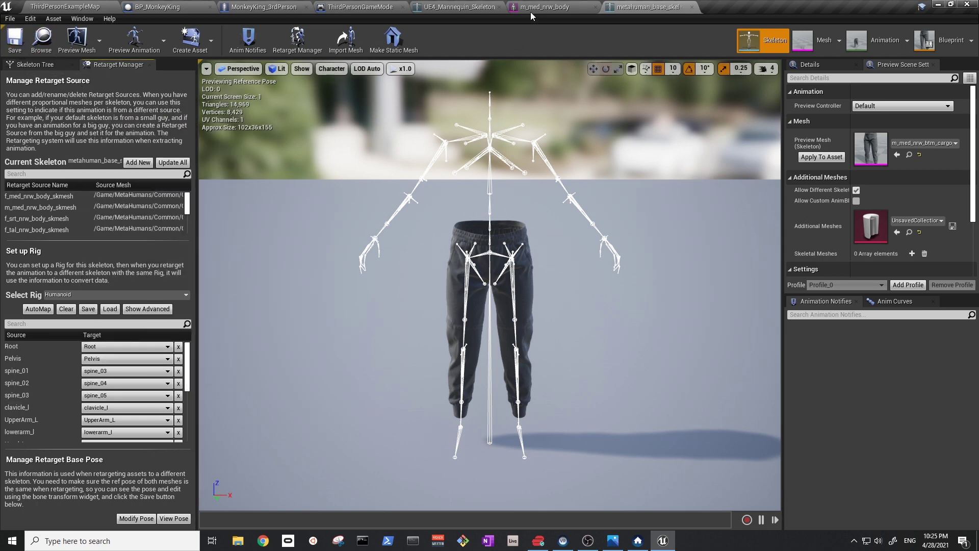
Show the retargeting options in UE4_Mannequin_Skeleton's bone tree and review each bone's translation retargeting mode
{"action": "left_click", "coordinate": [458, 7]}
{"action": "left_click", "coordinate": [45, 66]}
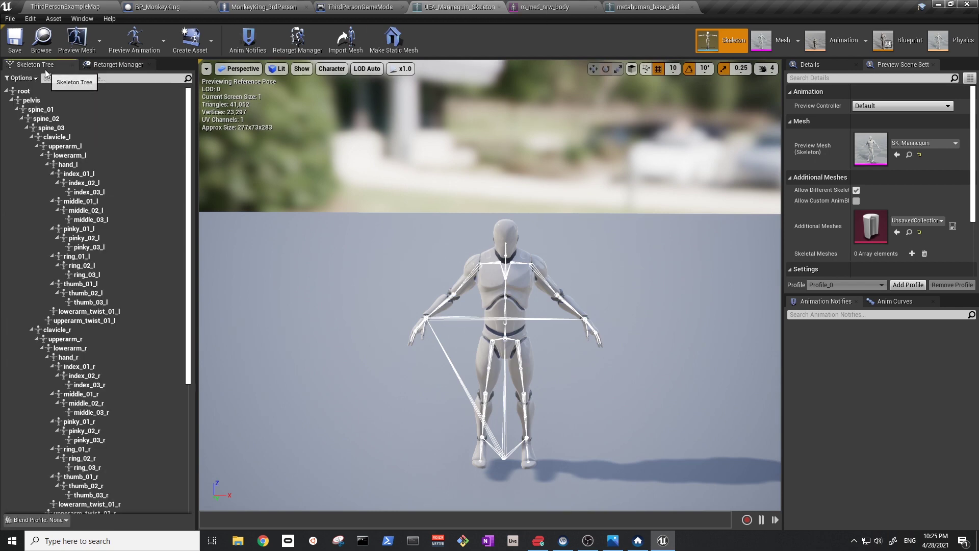
{"action": "left_click", "coordinate": [29, 77]}
{"action": "left_click", "coordinate": [53, 101]}
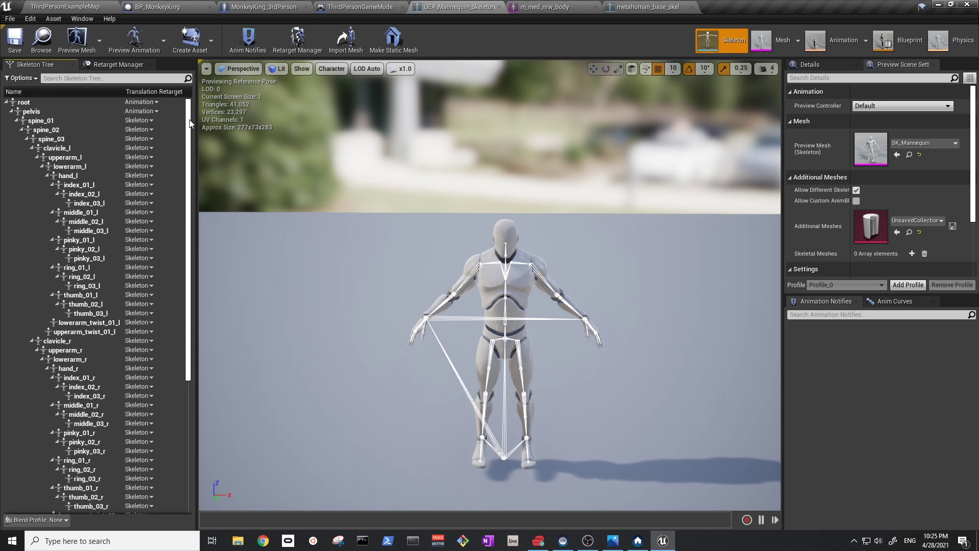
{"action": "scroll", "coordinate": [189, 123], "scroll_direction": "down", "scroll_amount": 5}
{"action": "scroll", "coordinate": [173, 78], "scroll_direction": "up", "scroll_amount": 5}
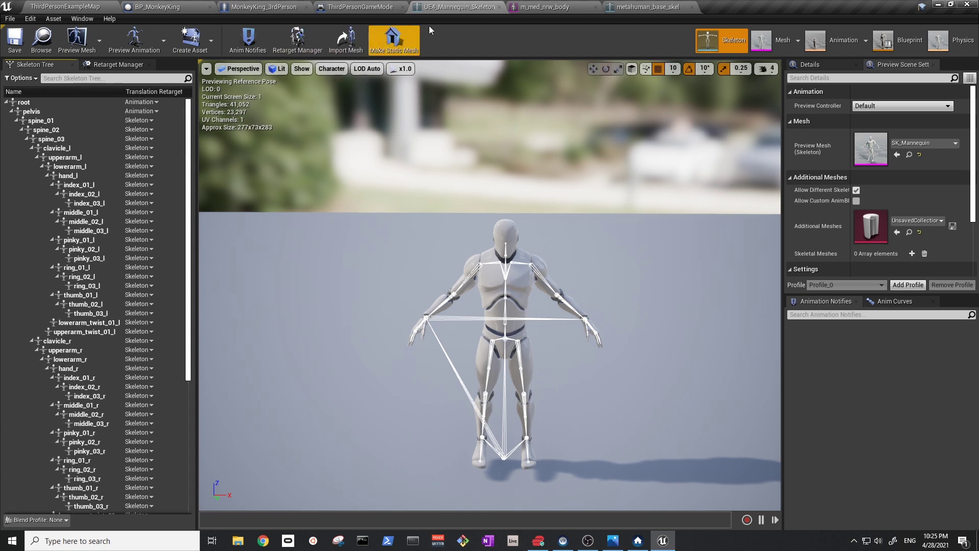
Show the retargeting options in metahuman_base_skel's bone tree and set the pelvis bone's translation retargeting to Animation
{"action": "left_click", "coordinate": [632, 7]}
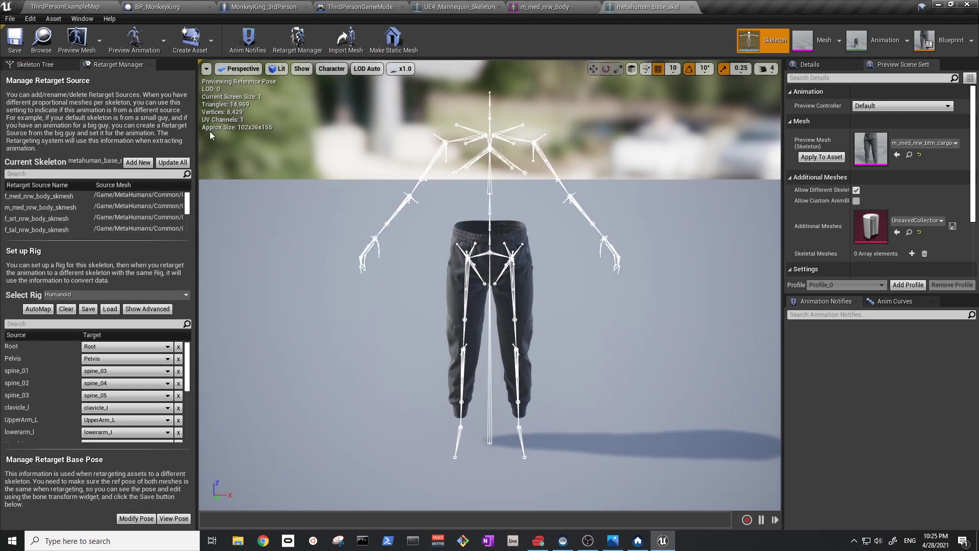
{"action": "left_click", "coordinate": [39, 64]}
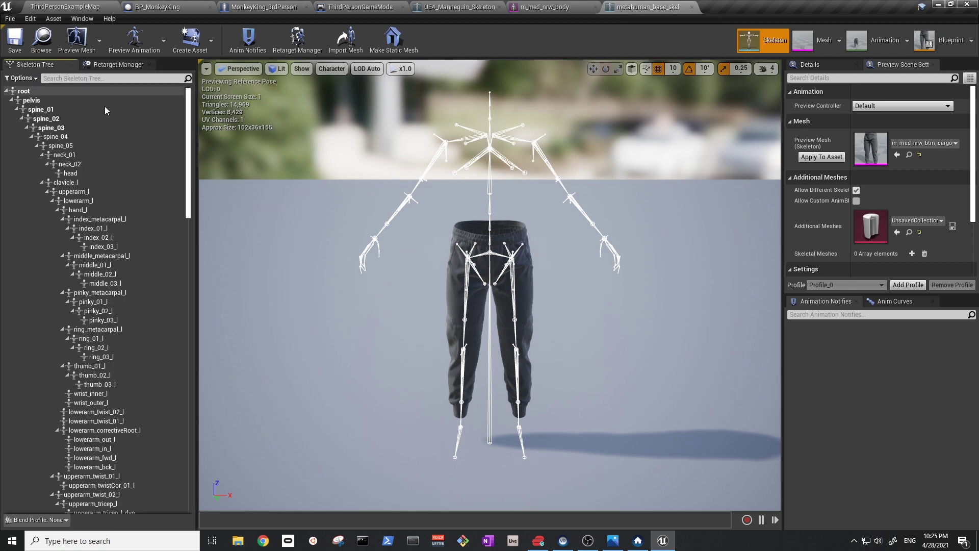
{"action": "left_click", "coordinate": [40, 78]}
{"action": "left_click", "coordinate": [40, 93]}
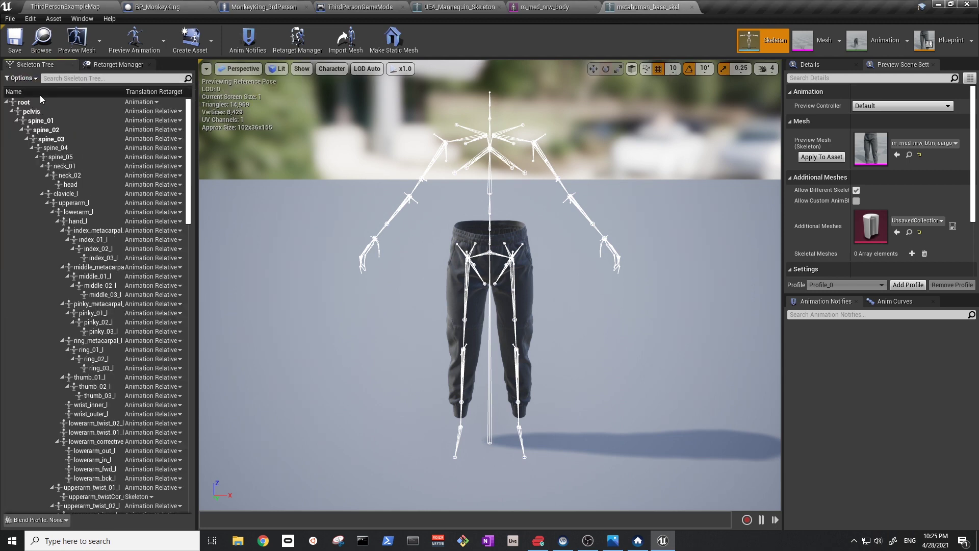
{"action": "left_click", "coordinate": [148, 111]}
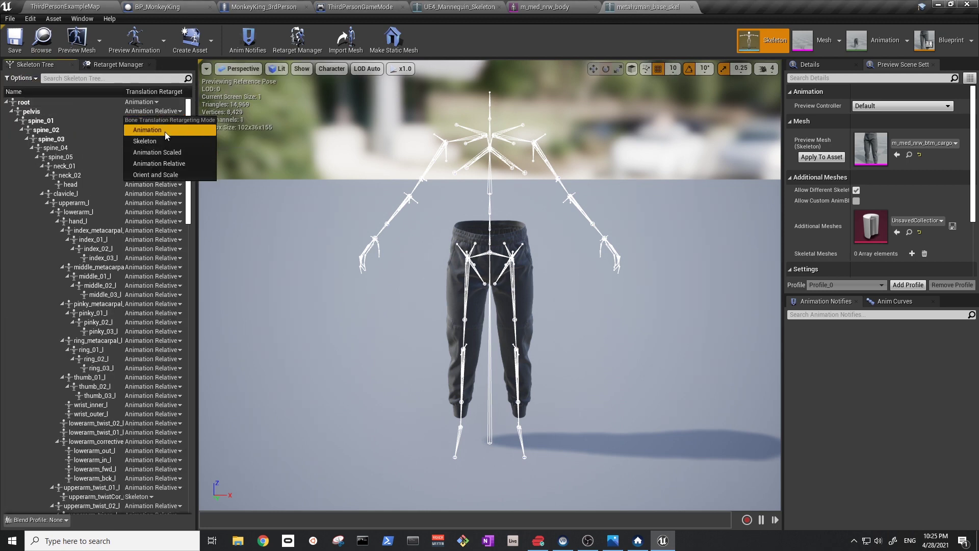
{"action": "left_click", "coordinate": [164, 131]}
Recursively set translation retargeting to Skeleton for spine_01 and all its child bones
{"action": "left_click", "coordinate": [110, 123]}
{"action": "right_click", "coordinate": [109, 123]}
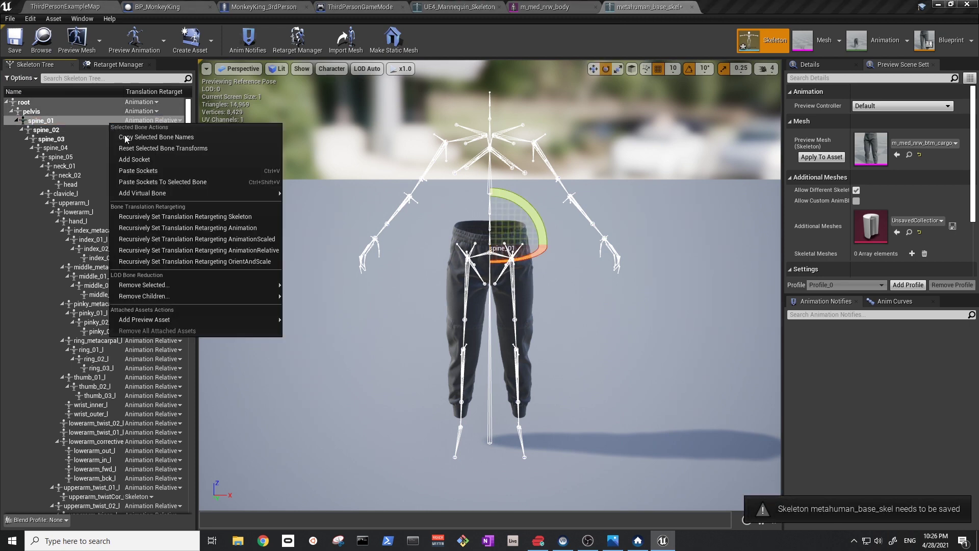
{"action": "left_click", "coordinate": [203, 217]}
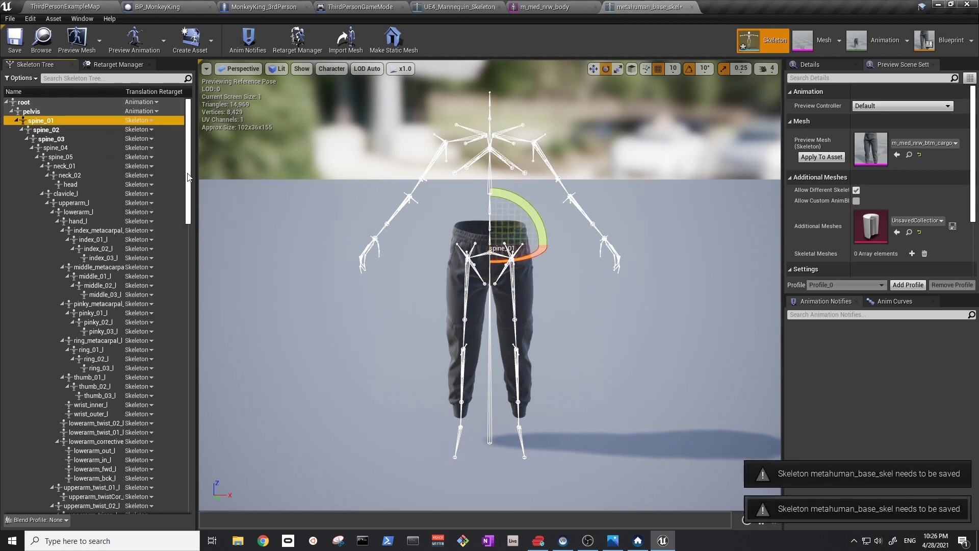
Recursively set translation retargeting to Skeleton for both leg chains, starting from thigh_r and thigh_l
{"action": "left_click_drag", "start_coordinate": [188, 176], "coordinate": [206, 442]}
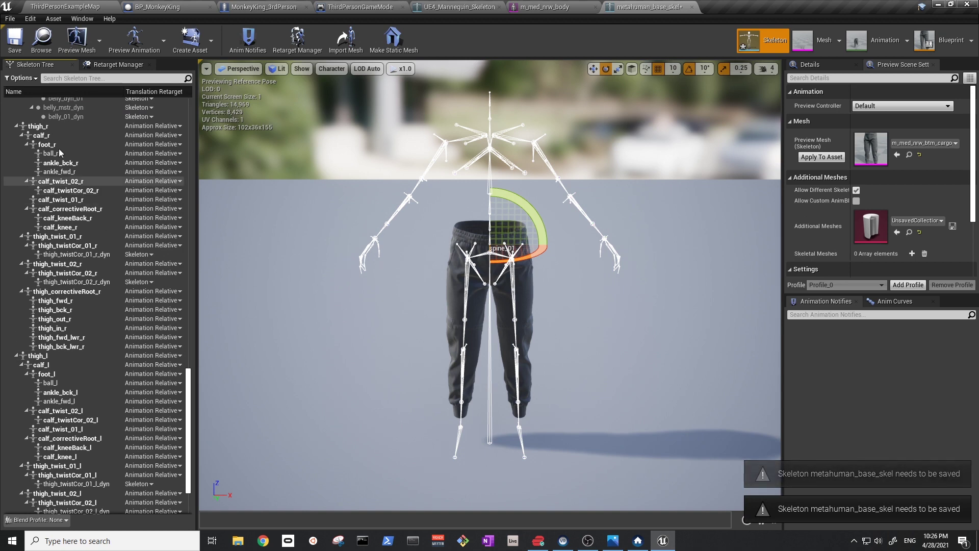
{"action": "left_click", "coordinate": [40, 125]}
{"action": "right_click", "coordinate": [40, 126]}
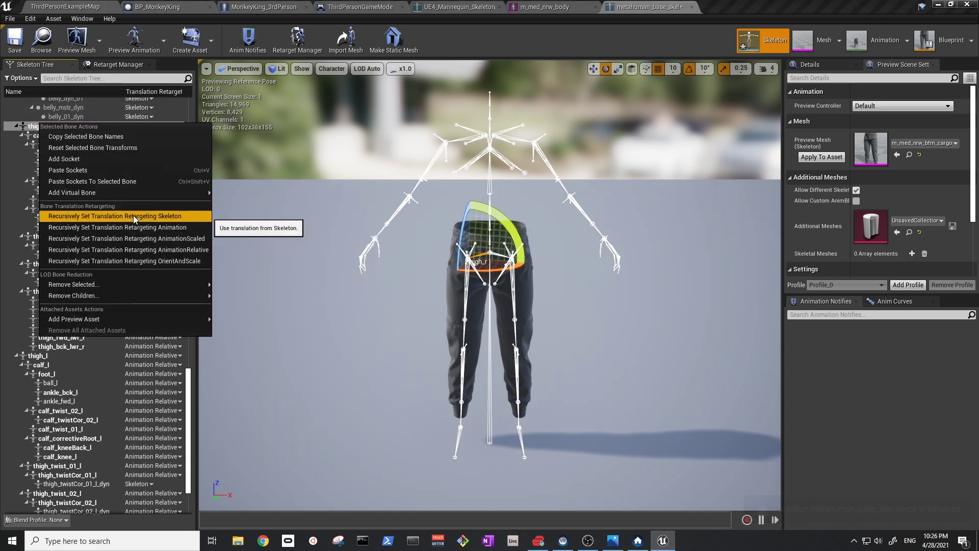
{"action": "left_click", "coordinate": [136, 215]}
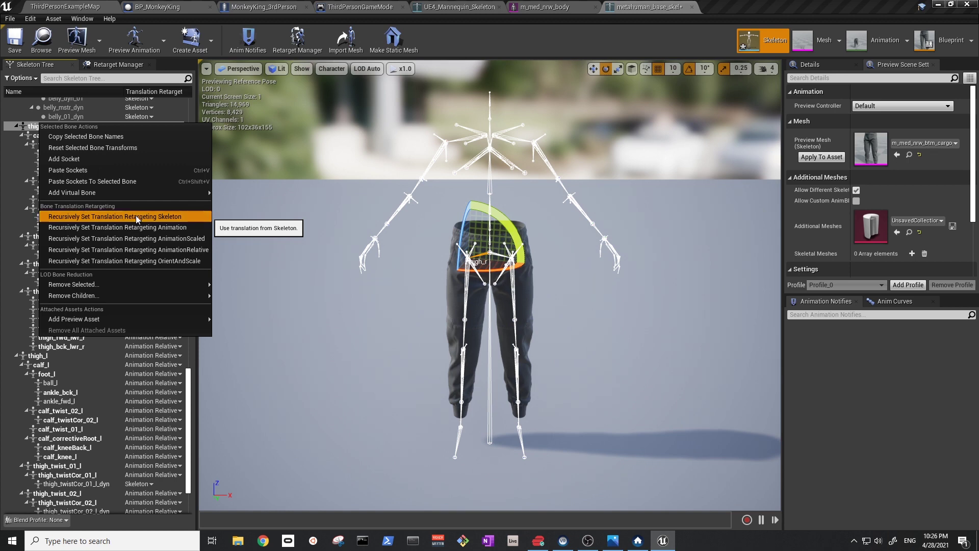
{"action": "left_click", "coordinate": [66, 355]}
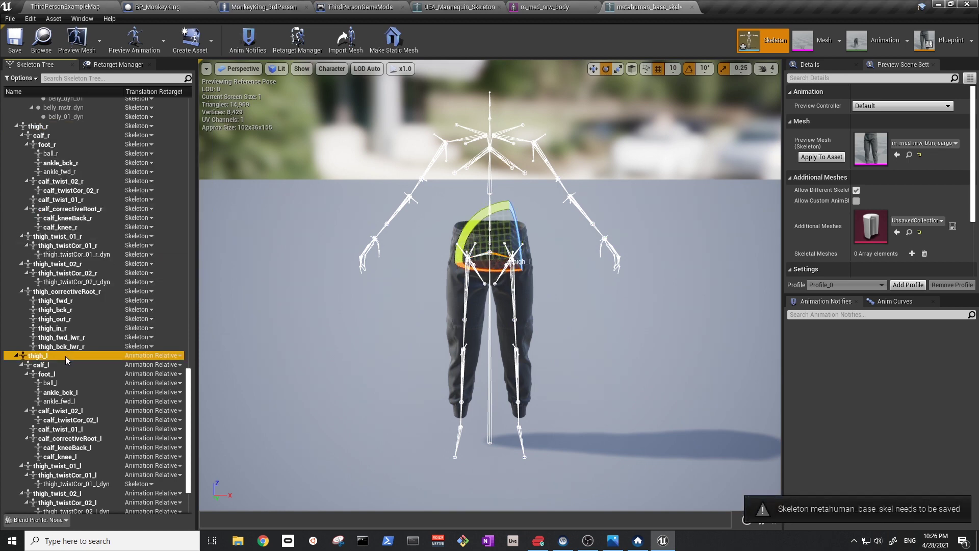
{"action": "right_click", "coordinate": [65, 355]}
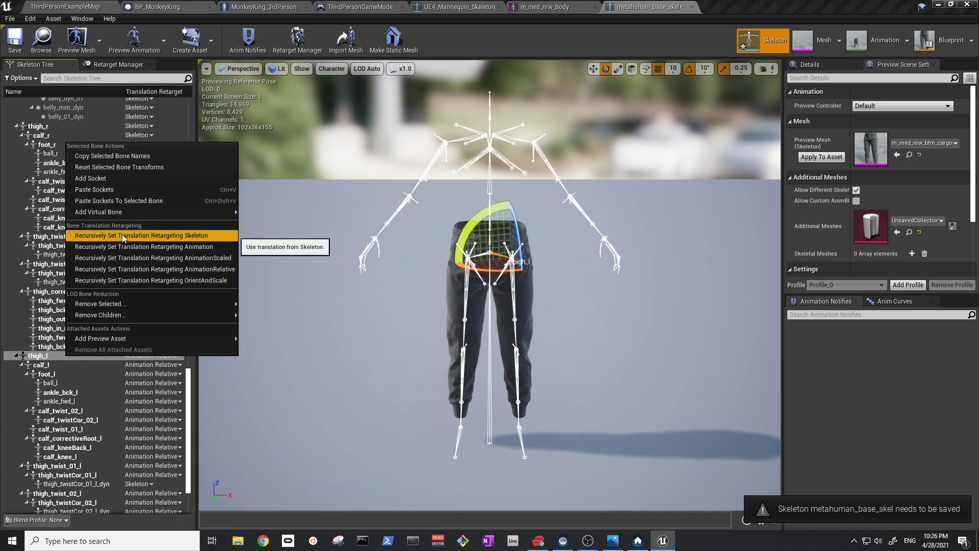
{"action": "left_click", "coordinate": [122, 235]}
Set the pelvis_fwd bone's translation retargeting to Skeleton and save metahuman_base_skel
{"action": "scroll", "coordinate": [102, 316], "scroll_direction": "down", "scroll_amount": 3}
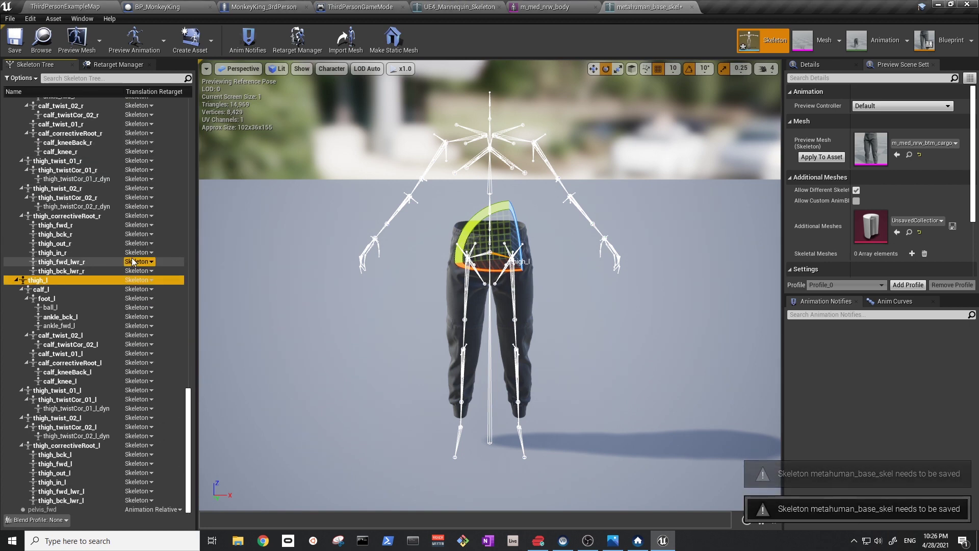
{"action": "right_click", "coordinate": [59, 511]}
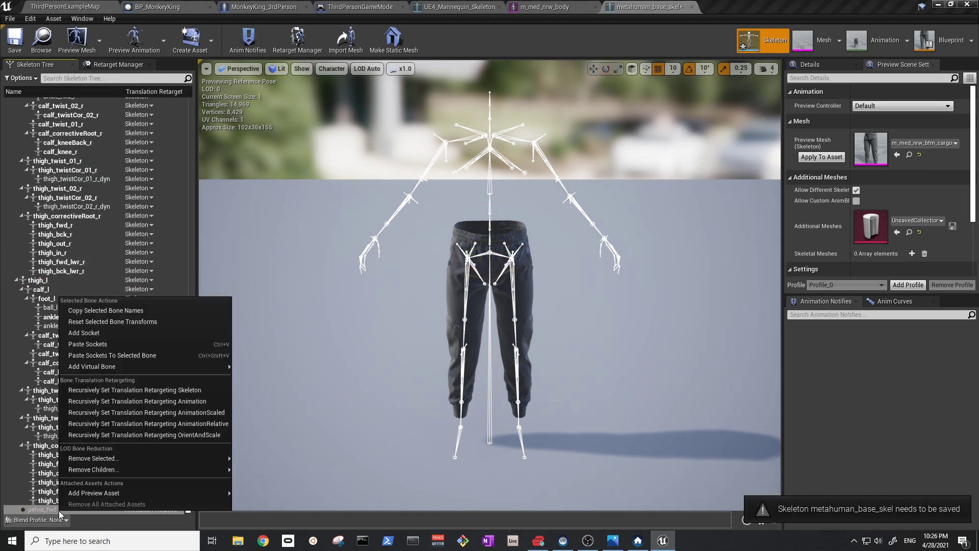
{"action": "left_click", "coordinate": [123, 394]}
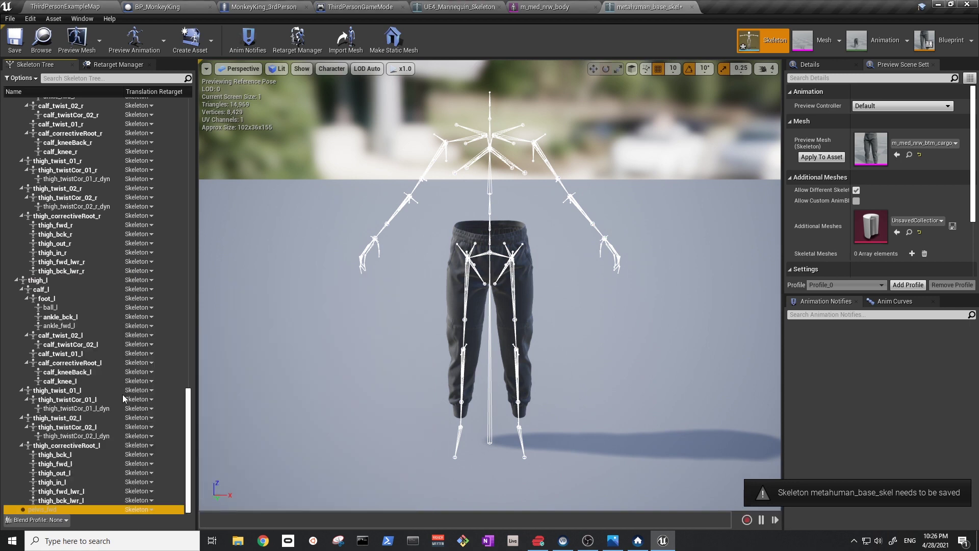
{"action": "left_click", "coordinate": [24, 51]}
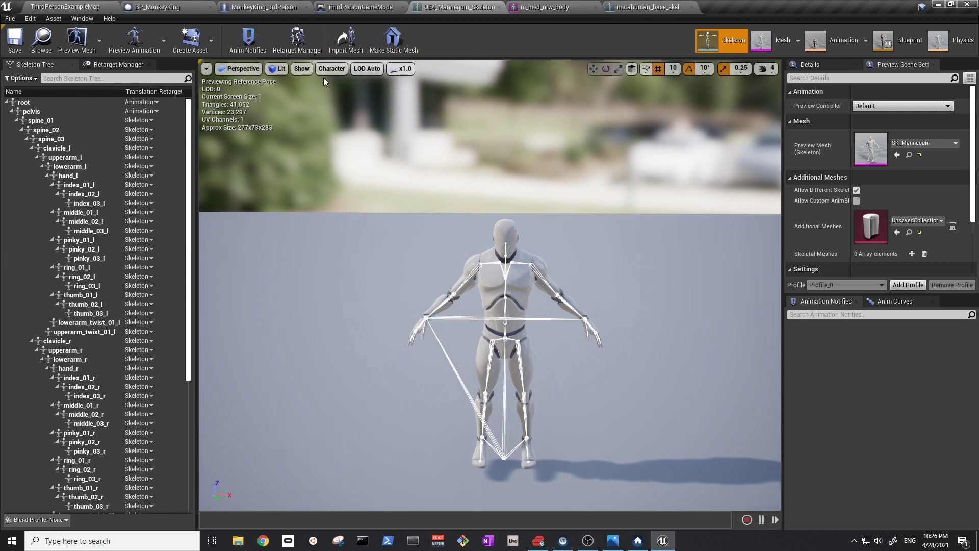
Duplicate and retarget ThirdPerson_AnimBP from the Mannequin Animations folder to metahuman_base_skel, using the name prefix MonkeyKing
{"action": "left_click", "coordinate": [105, 7]}
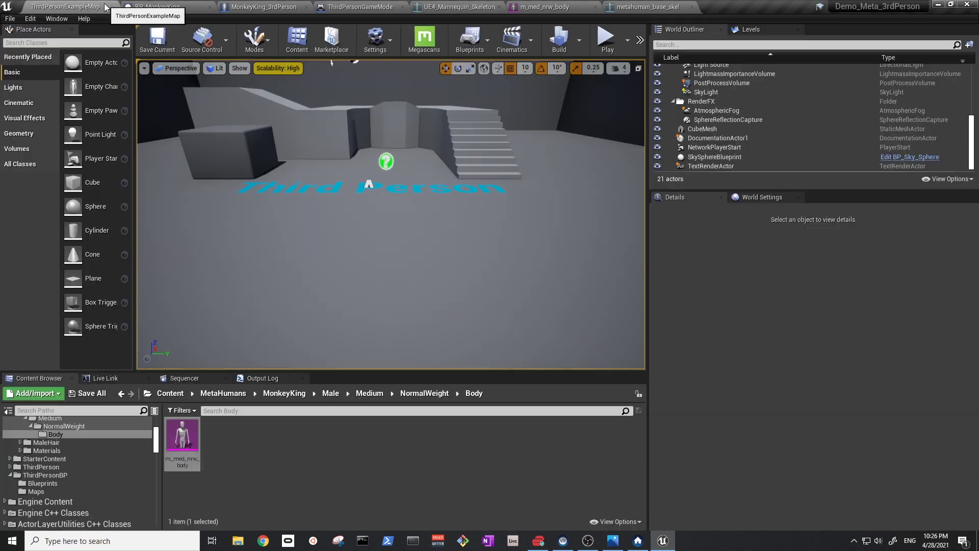
{"action": "scroll", "coordinate": [93, 453], "scroll_direction": "up", "scroll_amount": 5}
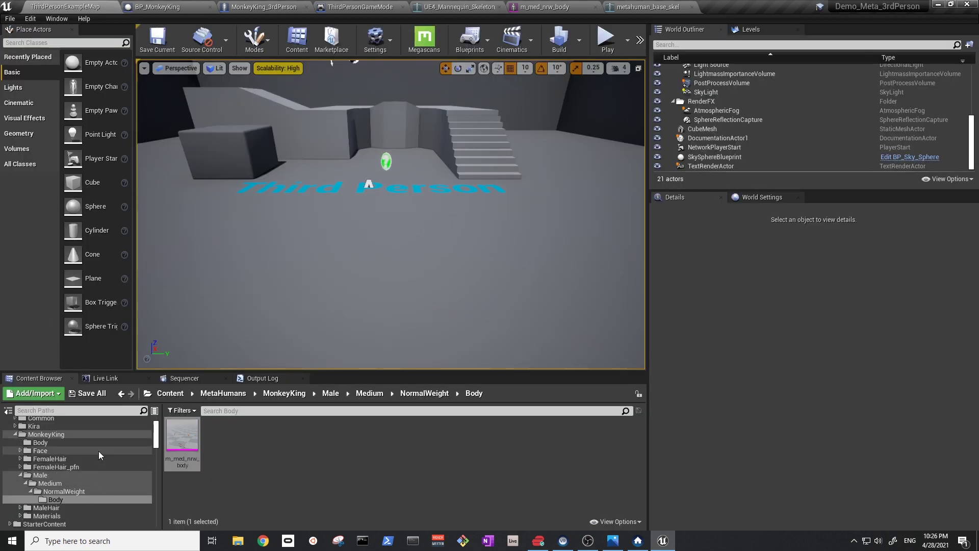
{"action": "left_click", "coordinate": [88, 442]}
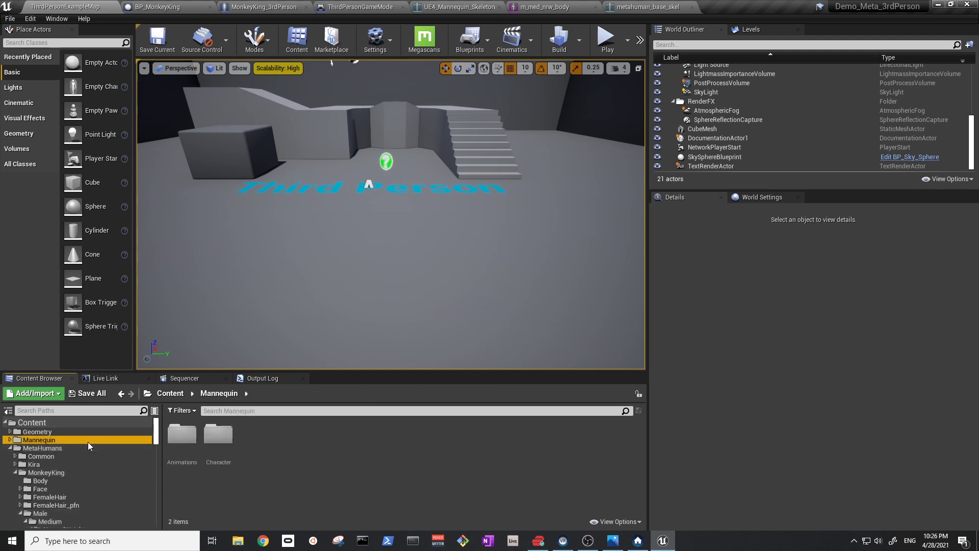
{"action": "double_click", "coordinate": [167, 440]}
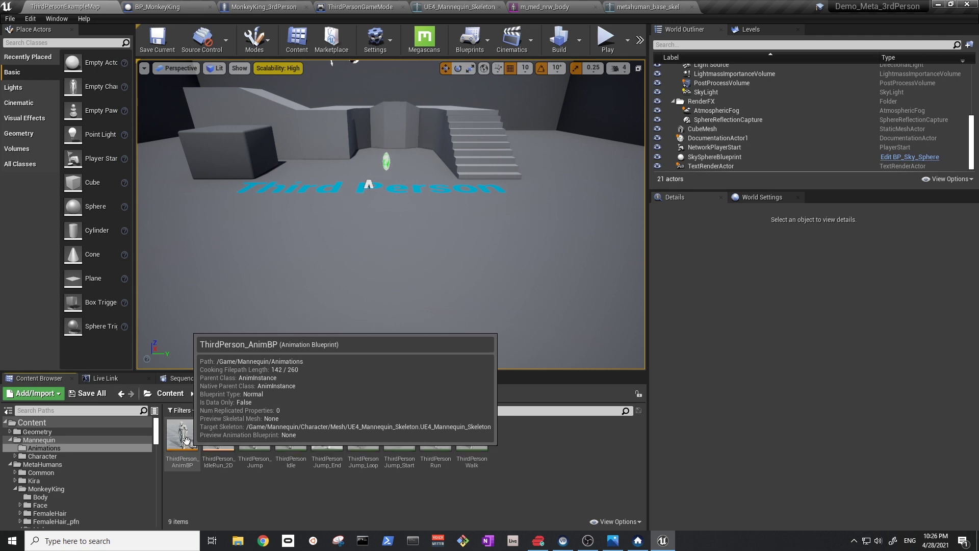
{"action": "right_click", "coordinate": [186, 441]}
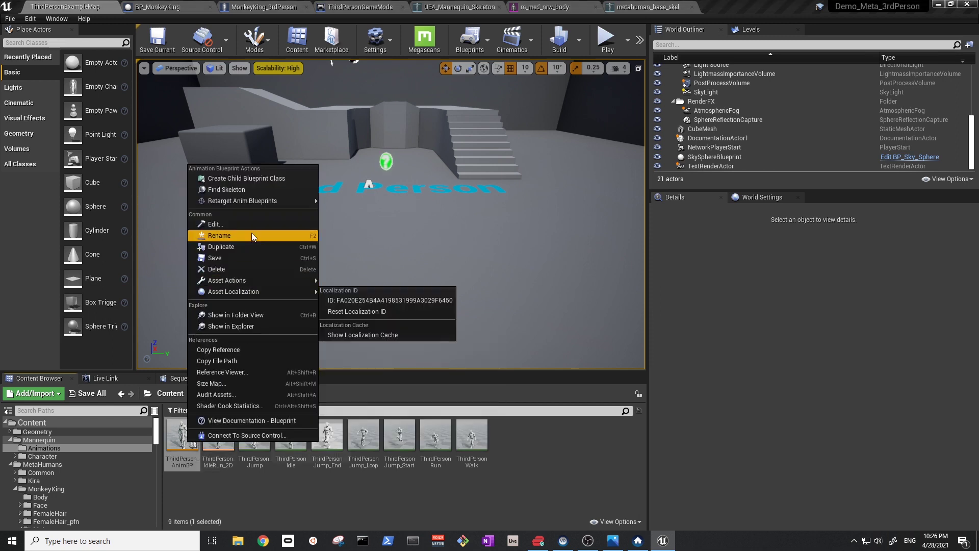
{"action": "mouse_move", "coordinate": [245, 204]}
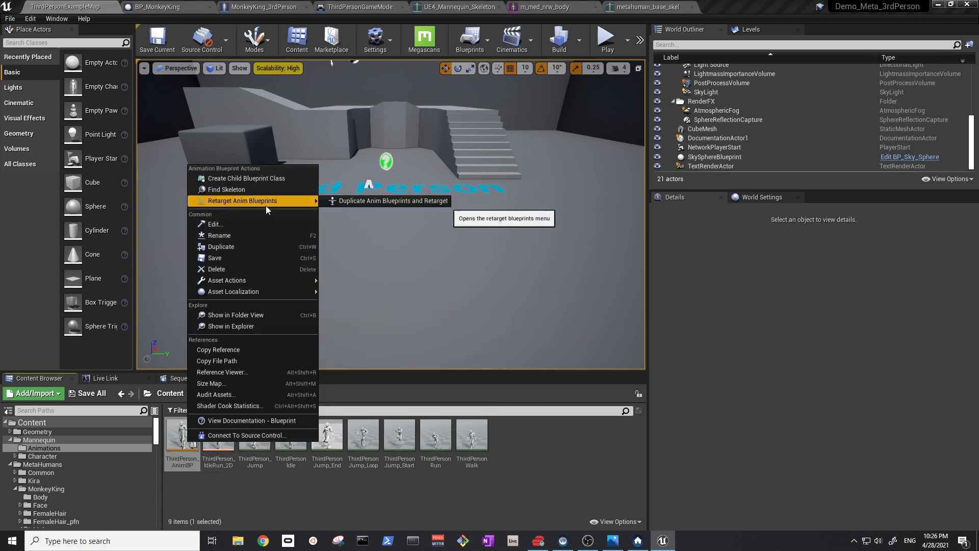
{"action": "left_click", "coordinate": [367, 199]}
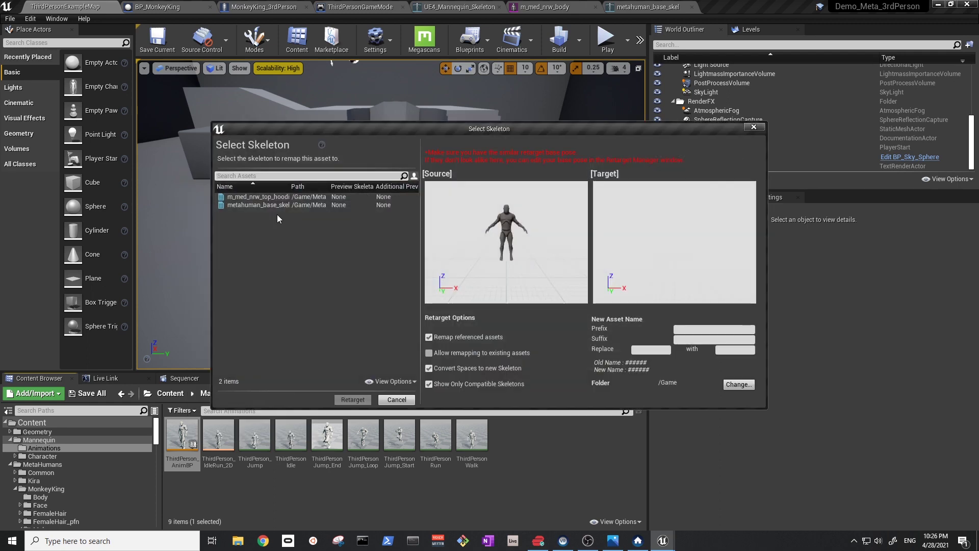
{"action": "left_click", "coordinate": [255, 205]}
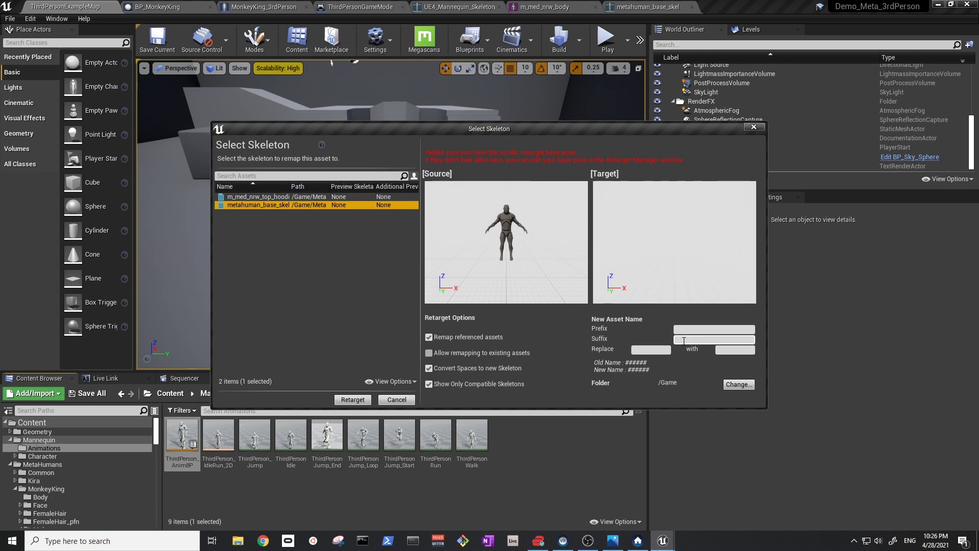
{"action": "left_click", "coordinate": [688, 330]}
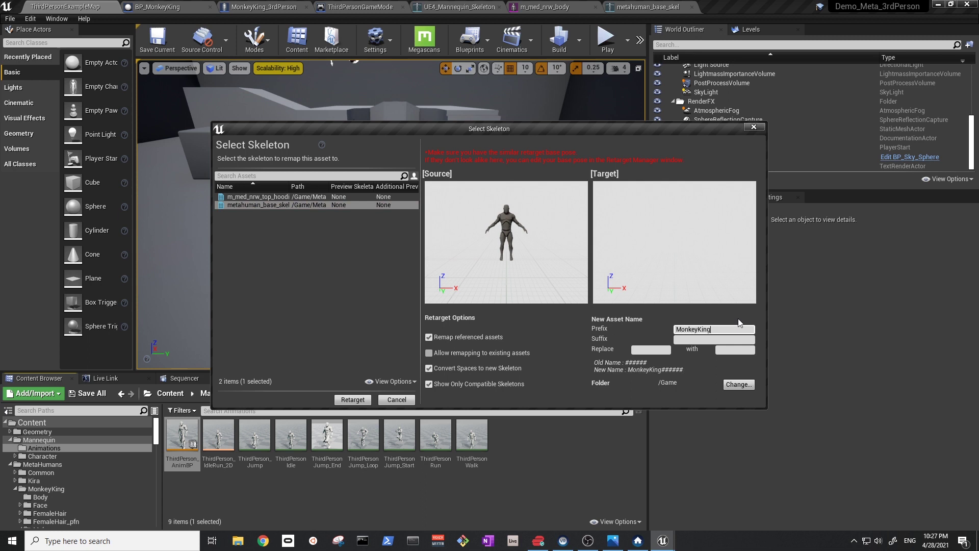
{"action": "left_click", "coordinate": [351, 402]}
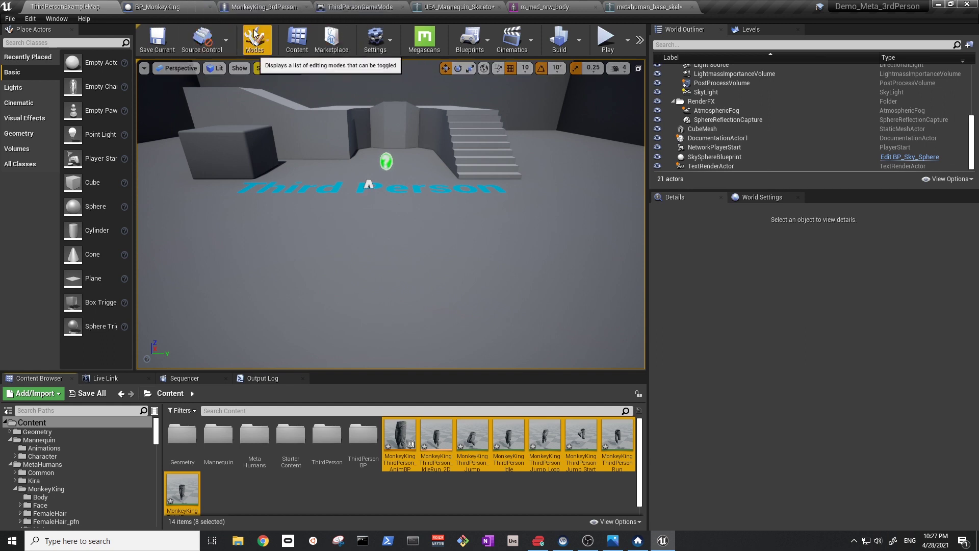
In the MonkeyKing_3rdPerson blueprint, set the inherited Mesh component's Anim Class to MonkeyKingThirdPerson_AnimBP
{"action": "left_click", "coordinate": [270, 8]}
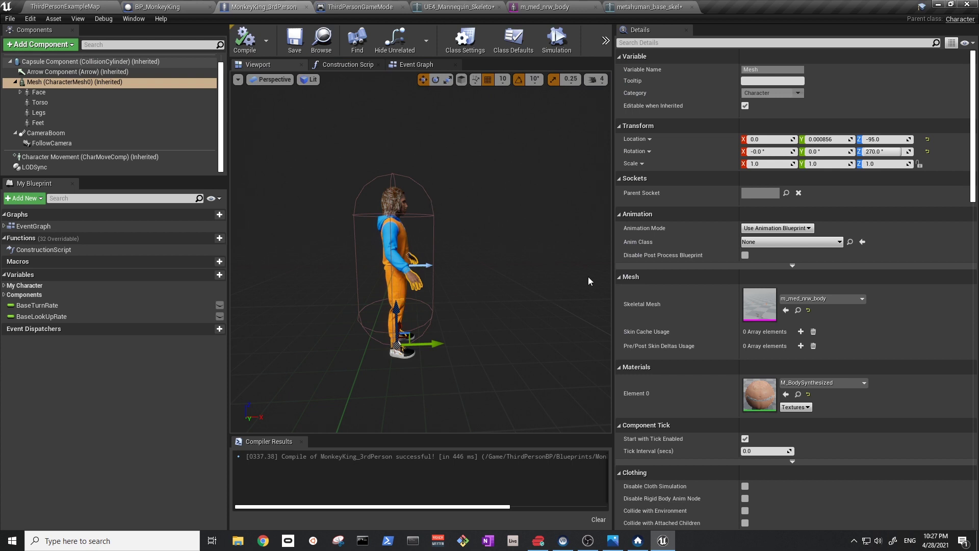
{"action": "left_click", "coordinate": [795, 243]}
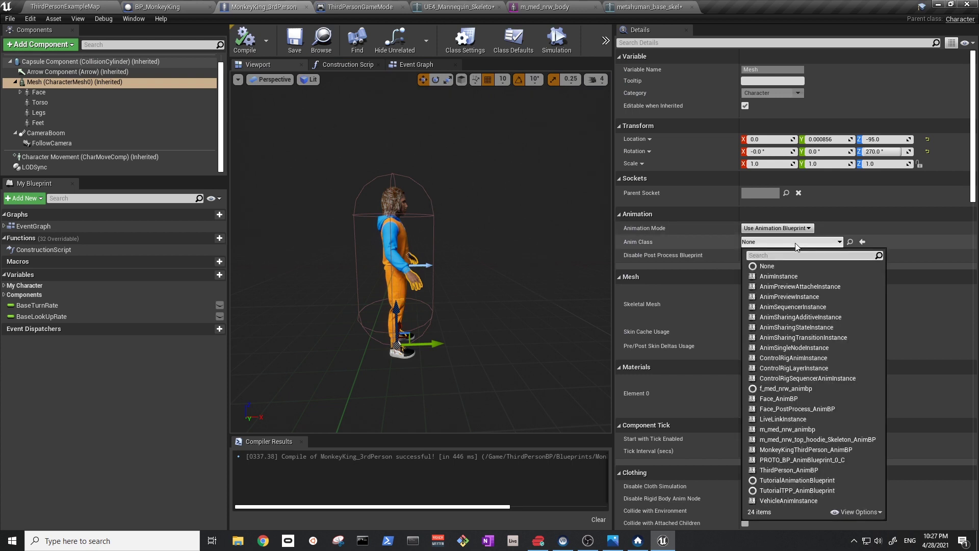
{"action": "type", "text": "Monk"}
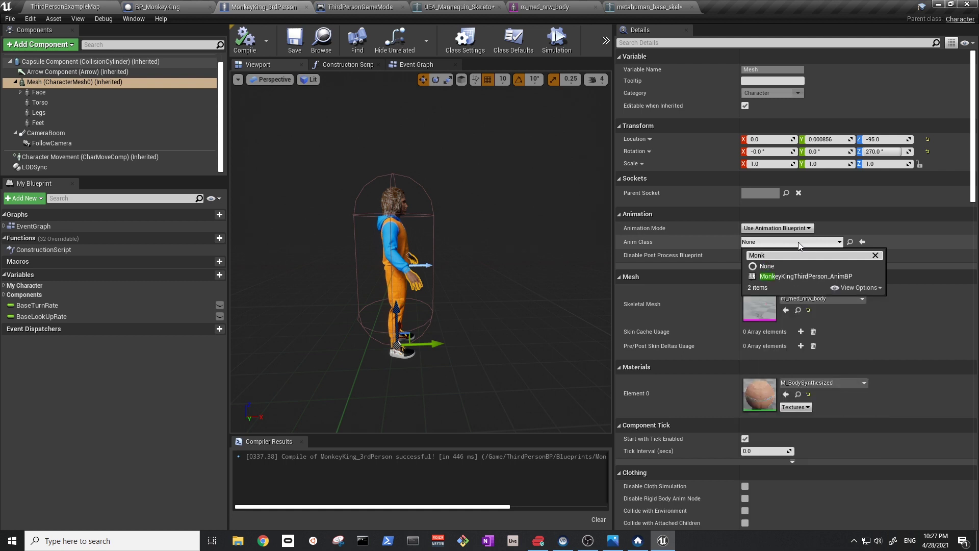
{"action": "left_click", "coordinate": [786, 275]}
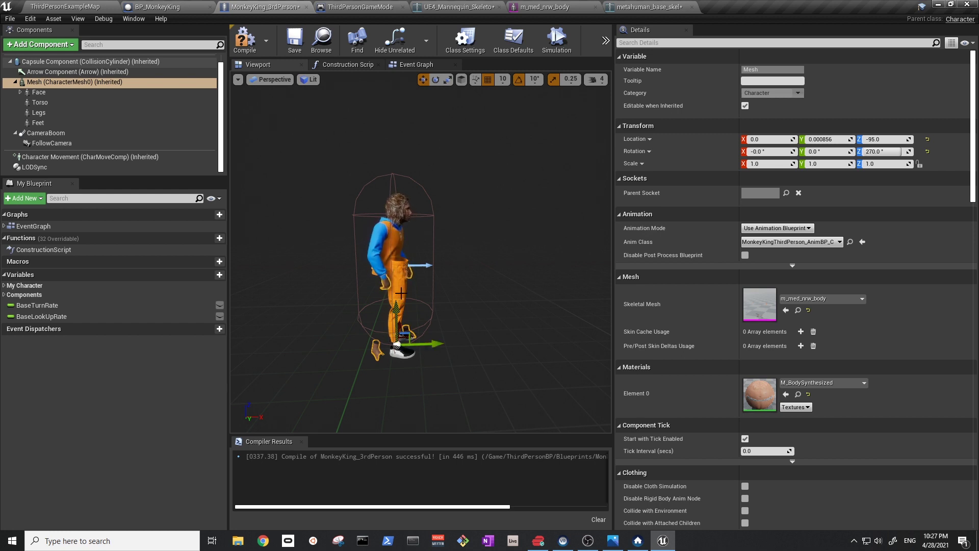
Assign MonkeyKingThirdPerson_AnimBP as the Anim Class of the Legs component
{"action": "left_click", "coordinate": [73, 111]}
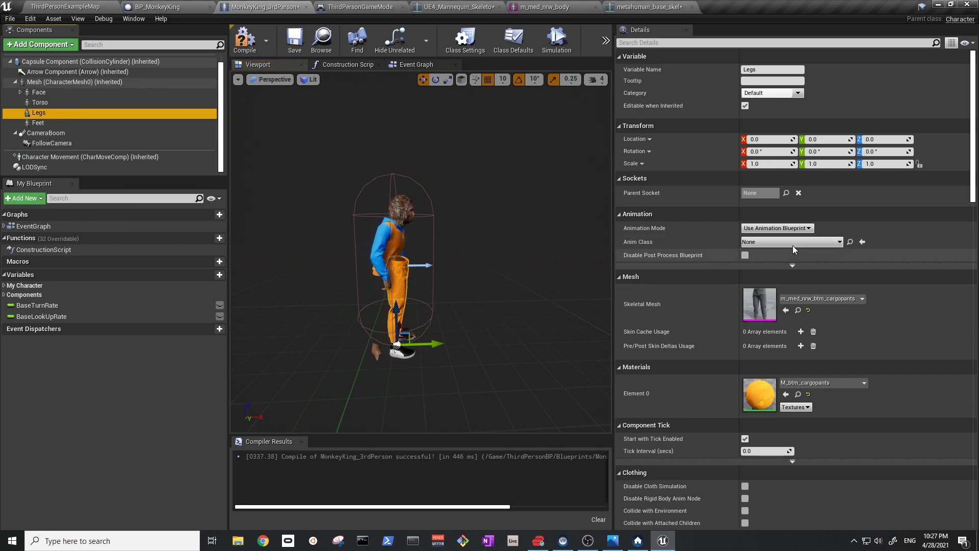
{"action": "left_click", "coordinate": [791, 242]}
{"action": "type", "text": "Mon"}
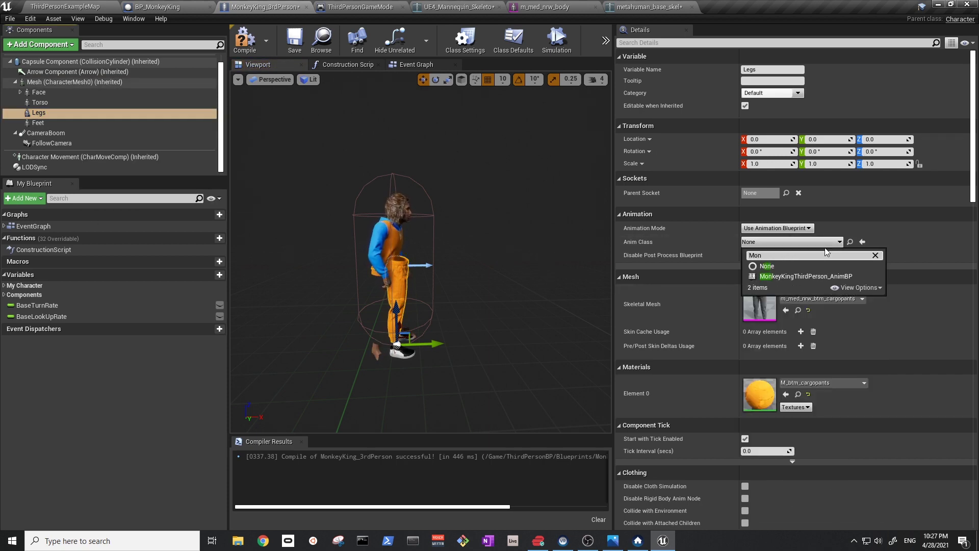
{"action": "left_click", "coordinate": [787, 279]}
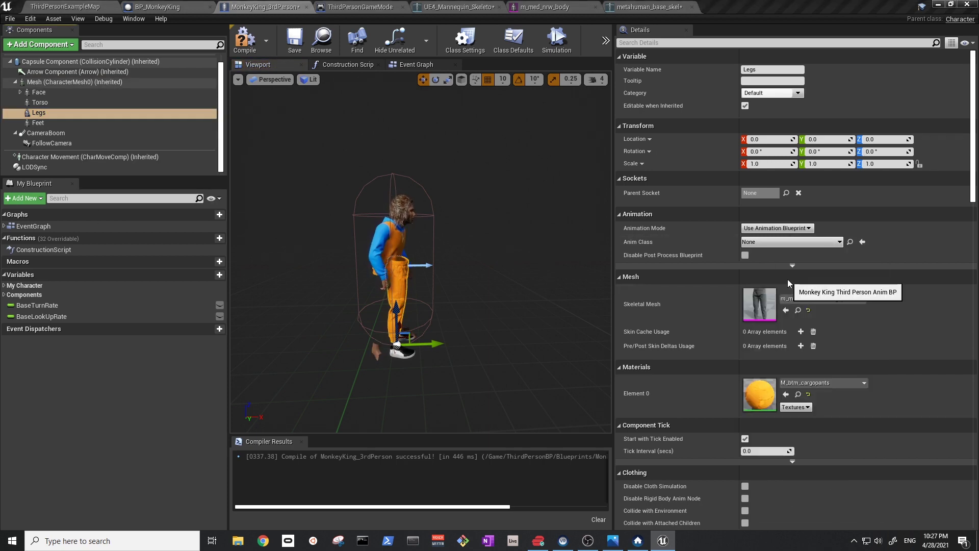
Set the Feet component's Anim Class to MonkeyKingThirdPerson_AnimBP and save the MonkeyKing_3rdPerson blueprint
{"action": "left_click", "coordinate": [117, 123]}
{"action": "left_click", "coordinate": [790, 241]}
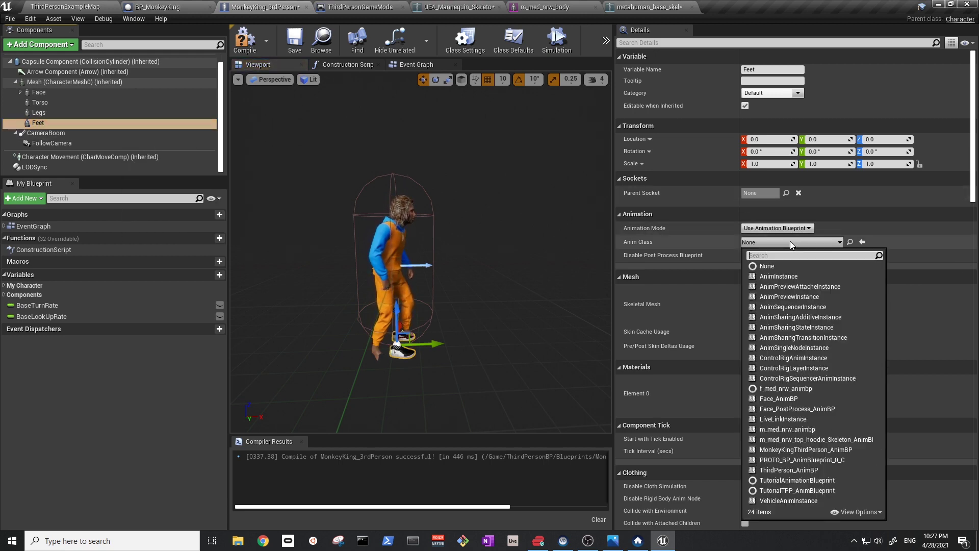
{"action": "type", "text": "Mon"}
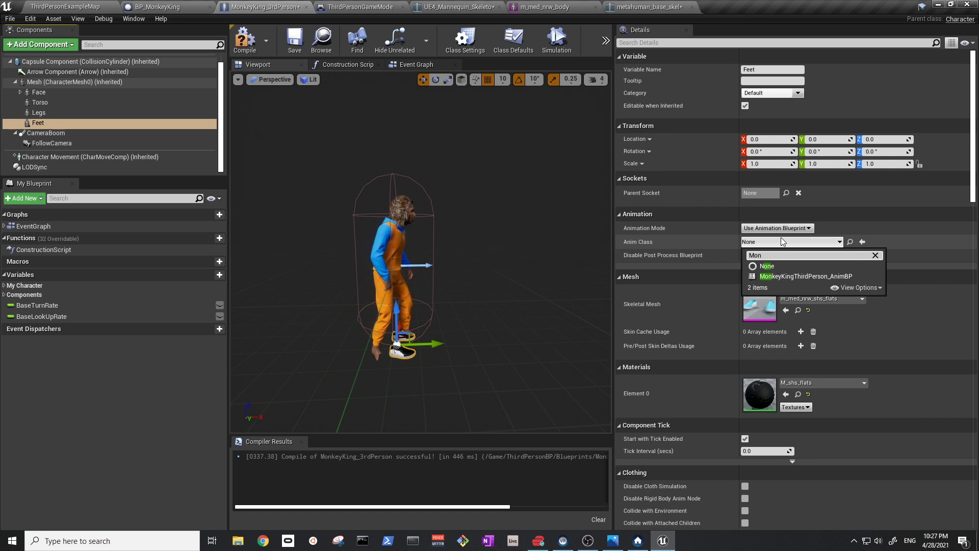
{"action": "left_click", "coordinate": [766, 276]}
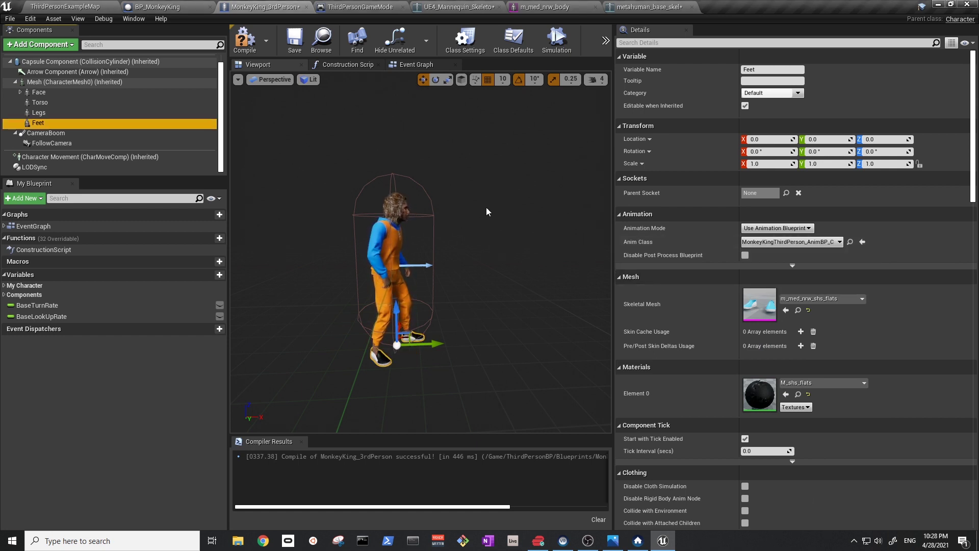
{"action": "left_click", "coordinate": [293, 41]}
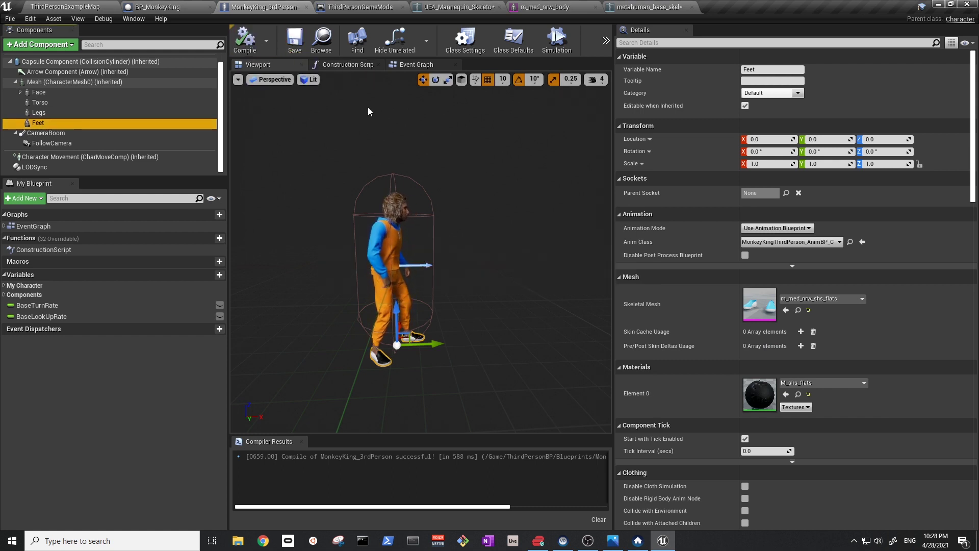
Play ThirdPersonExampleMap in the level viewport to test the MonkeyKing character's animation
{"action": "left_click_drag", "start_coordinate": [418, 285], "coordinate": [398, 265]}
{"action": "left_click", "coordinate": [40, 11]}
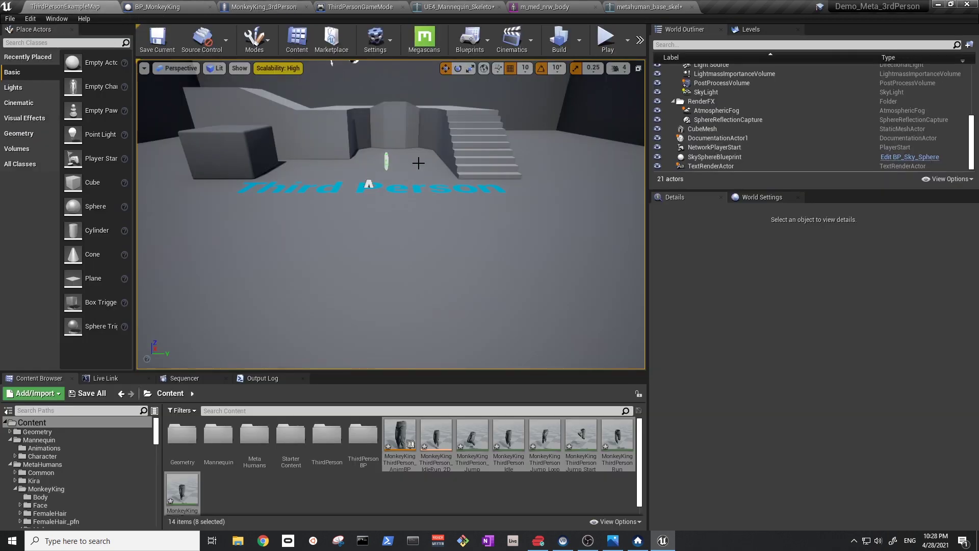
{"action": "left_click", "coordinate": [605, 41]}
{"action": "left_click", "coordinate": [514, 173]}
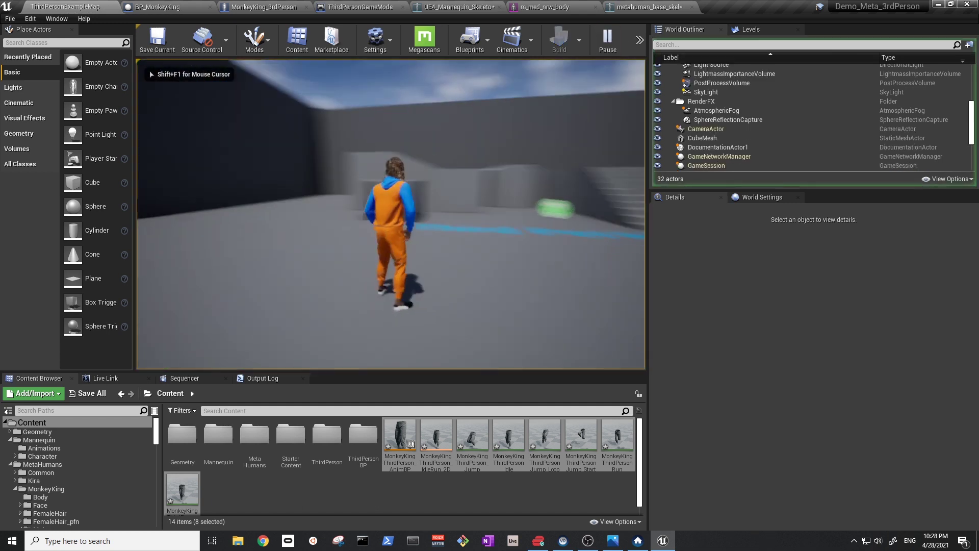